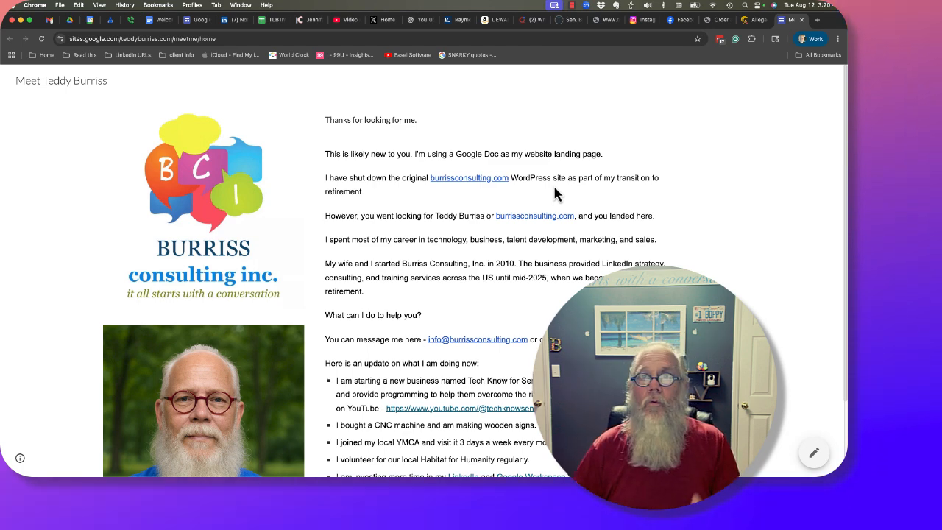
- Find Sites in the list of Google apps available from Google Drive
{"action": "left_click", "coordinate": [70, 19]}
{"action": "left_click", "coordinate": [747, 82]}
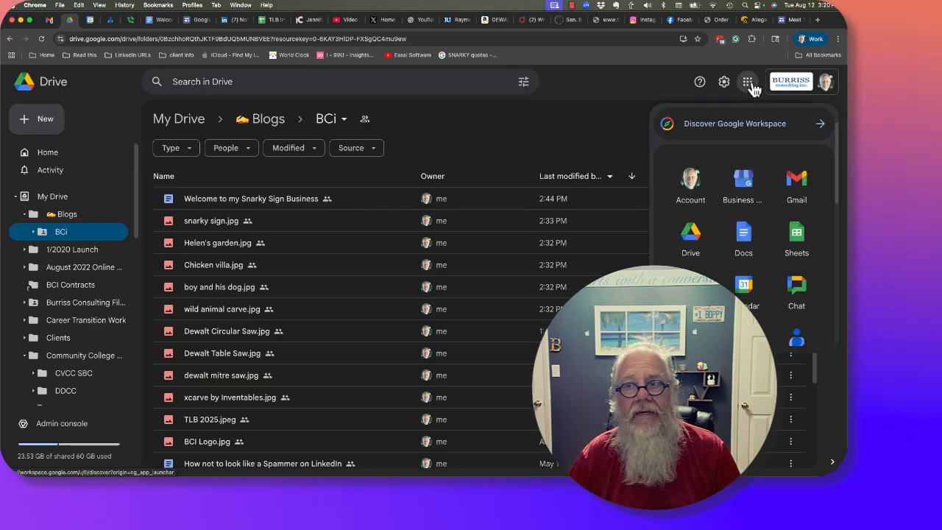
{"action": "scroll", "coordinate": [770, 250], "scroll_direction": "down", "scroll_amount": 3}
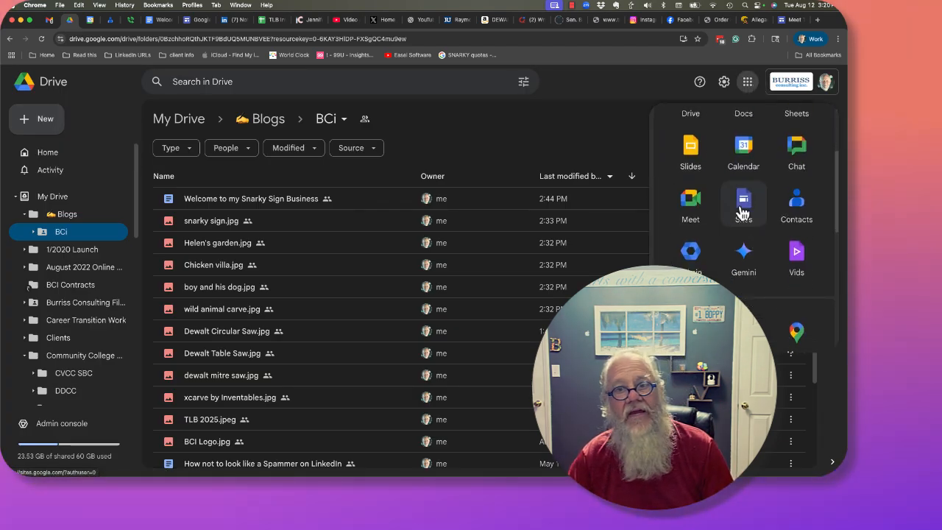
{"action": "left_click", "coordinate": [544, 162]}
- Switch to the BCI Google Testing browser profile and close its Google Sites tab
{"action": "left_click", "coordinate": [192, 5]}
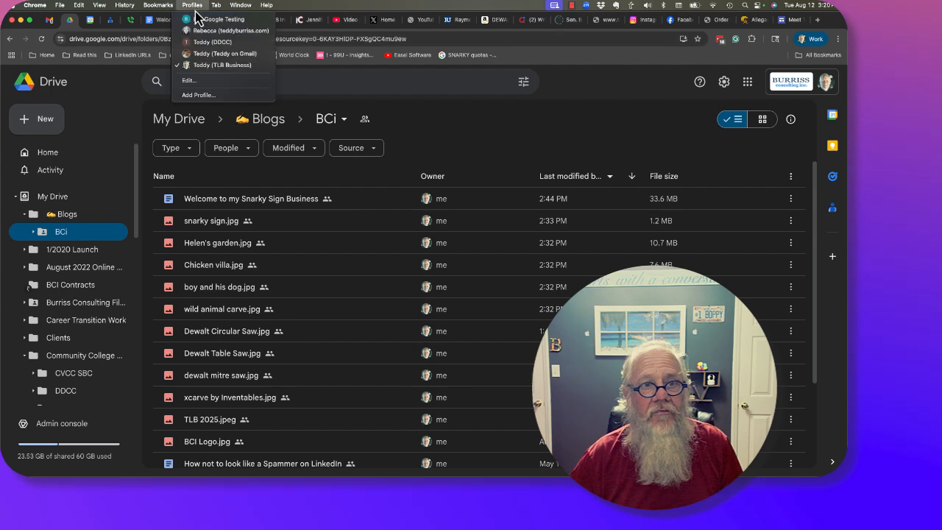
{"action": "left_click", "coordinate": [199, 21]}
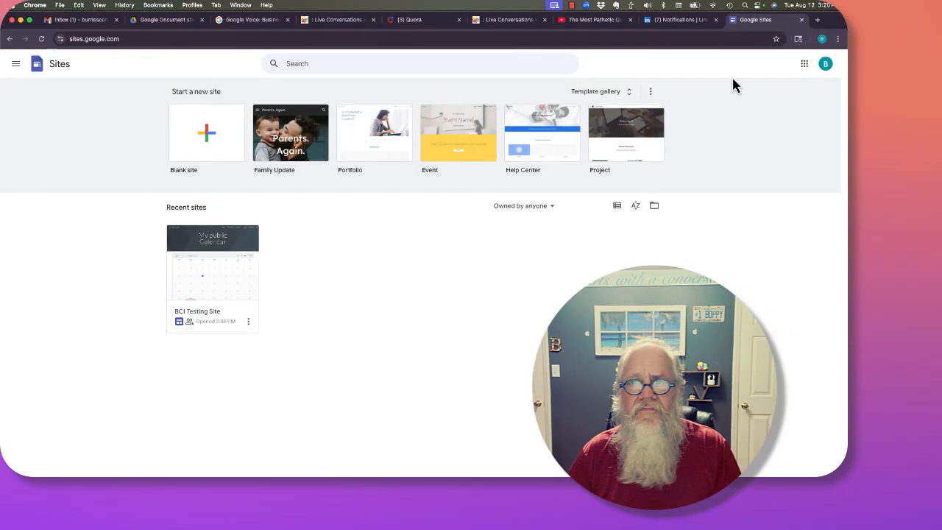
{"action": "left_click", "coordinate": [801, 21]}
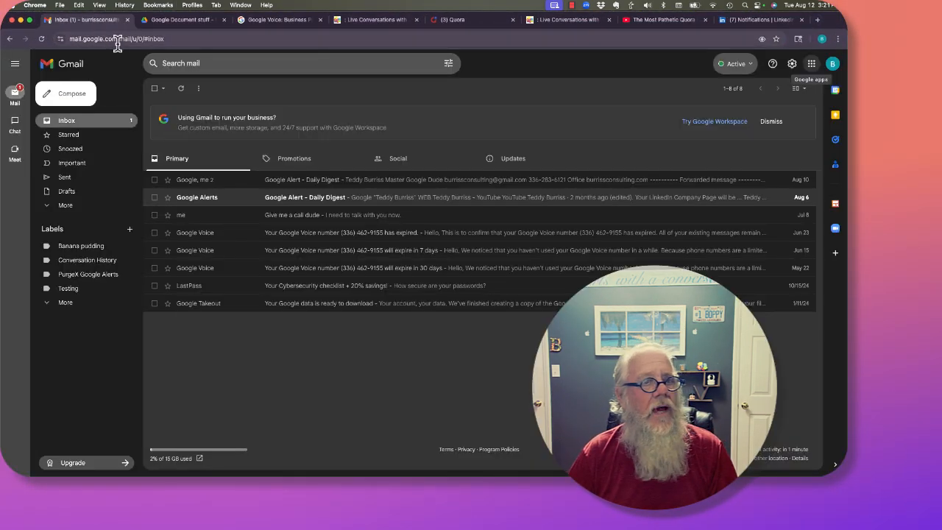
- Look through the Google apps list in Gmail for Sites
{"action": "left_click", "coordinate": [807, 70]}
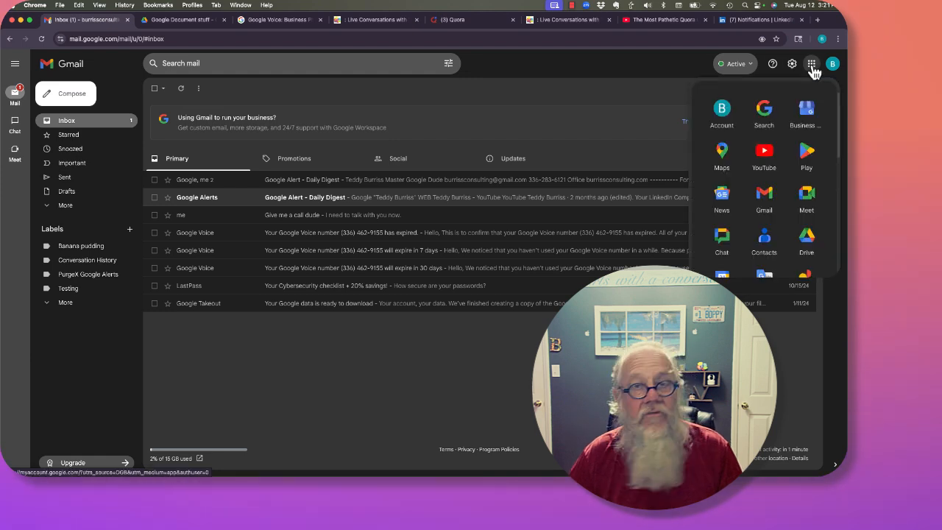
{"action": "scroll", "coordinate": [791, 183], "scroll_direction": "down", "scroll_amount": 1}
{"action": "scroll", "coordinate": [791, 182], "scroll_direction": "down", "scroll_amount": 5}
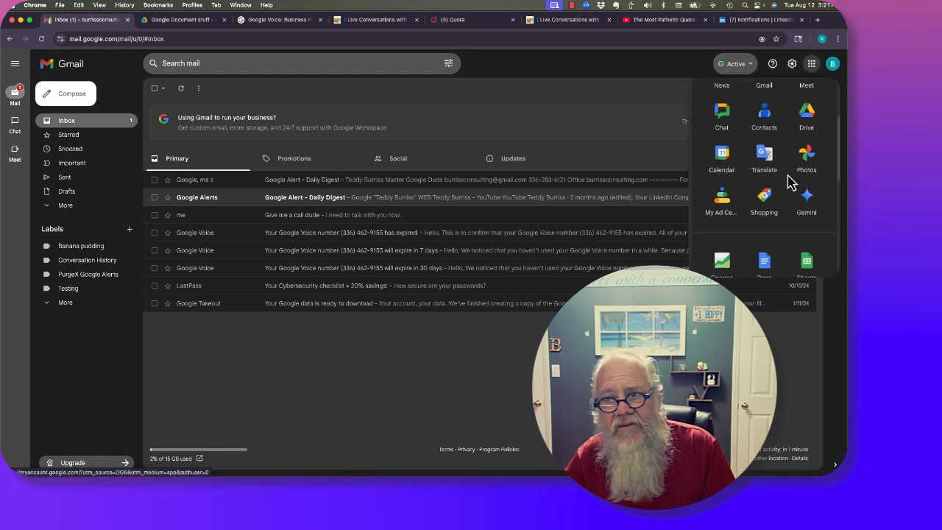
{"action": "scroll", "coordinate": [790, 183], "scroll_direction": "down", "scroll_amount": 5}
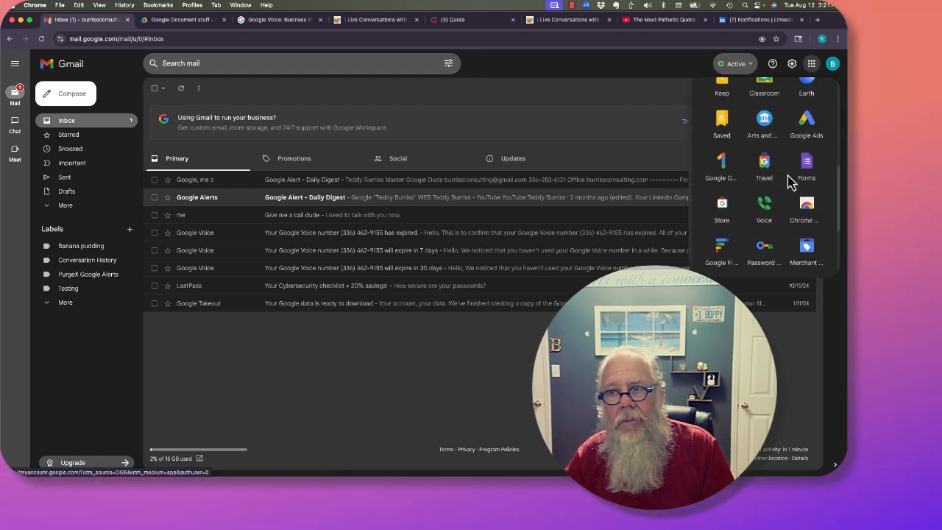
{"action": "scroll", "coordinate": [790, 182], "scroll_direction": "up", "scroll_amount": 10}
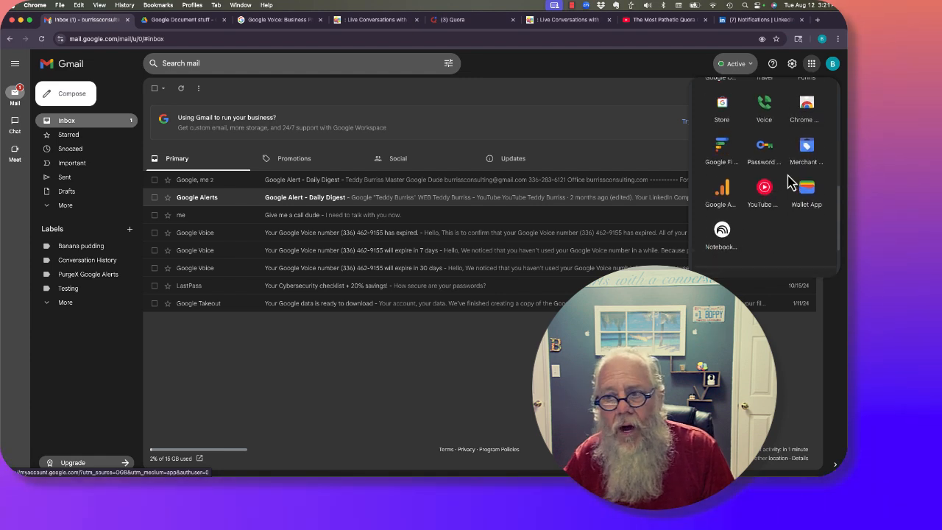
{"action": "left_click", "coordinate": [632, 71]}
- Search the web for google sites in a new browser tab and open the Google Sites result
{"action": "left_click", "coordinate": [817, 19]}
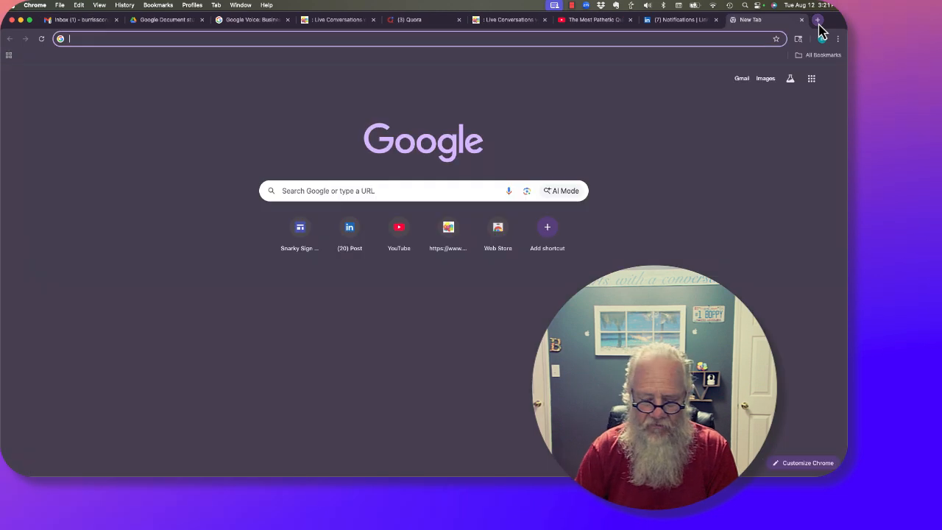
{"action": "type", "text": "google"}
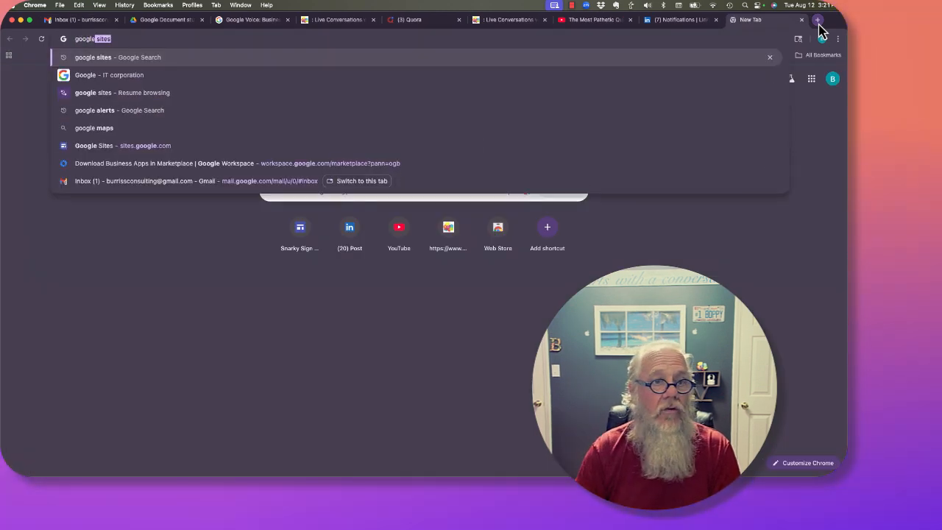
{"action": "type", "text": " sites"}
{"action": "key", "text": "Return"}
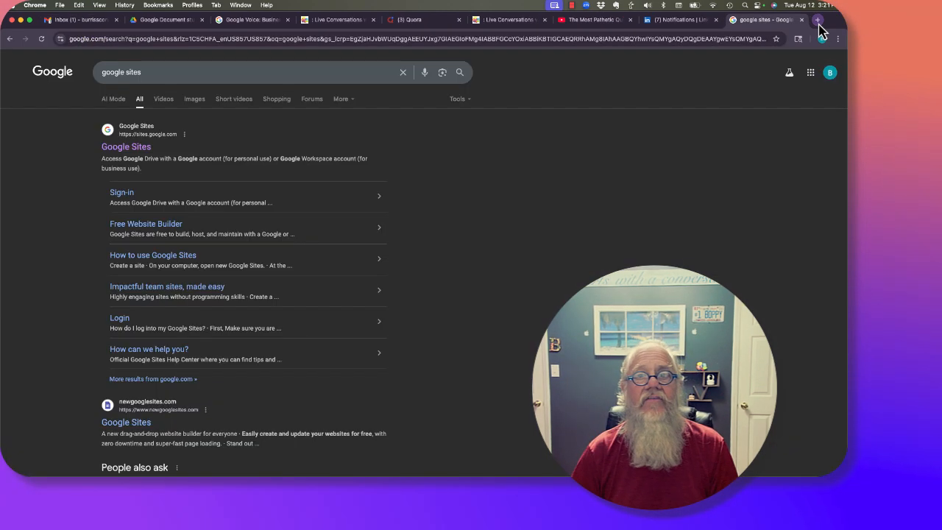
{"action": "left_click", "coordinate": [139, 155]}
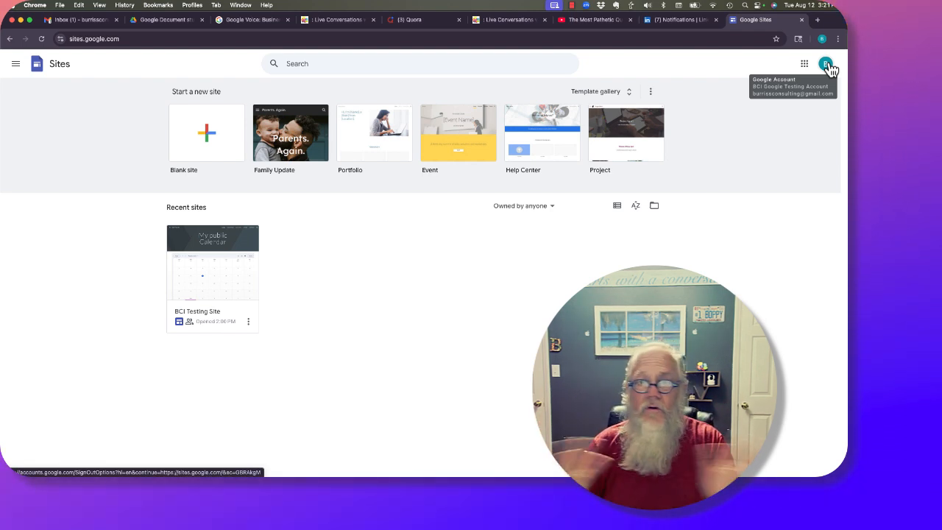
- Return to the TLB Business browser profile, view the published landing page, and go to the Google Sites home page
{"action": "left_click", "coordinate": [192, 5]}
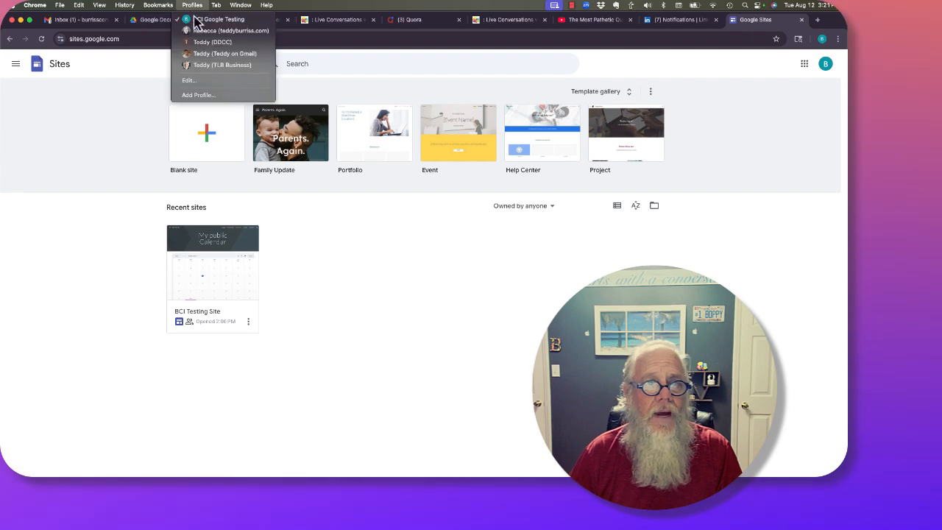
{"action": "left_click", "coordinate": [229, 74]}
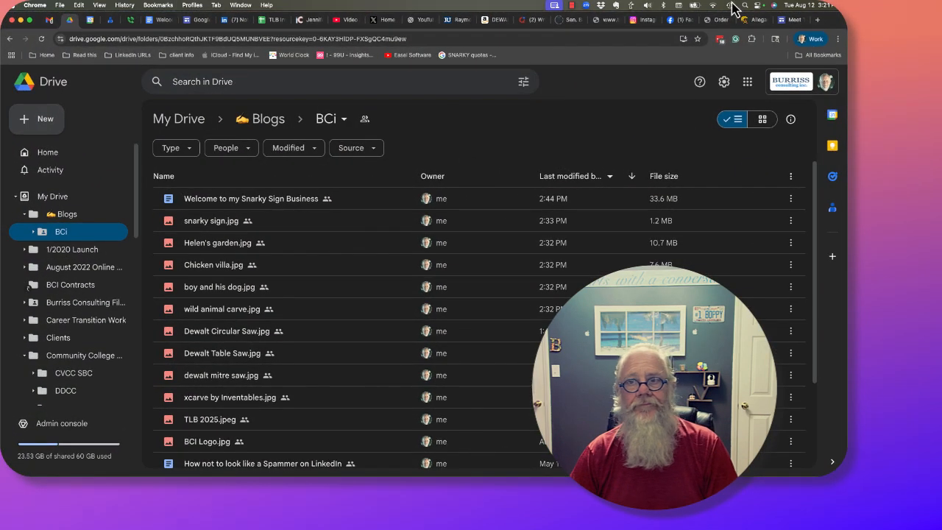
{"action": "left_click", "coordinate": [787, 20]}
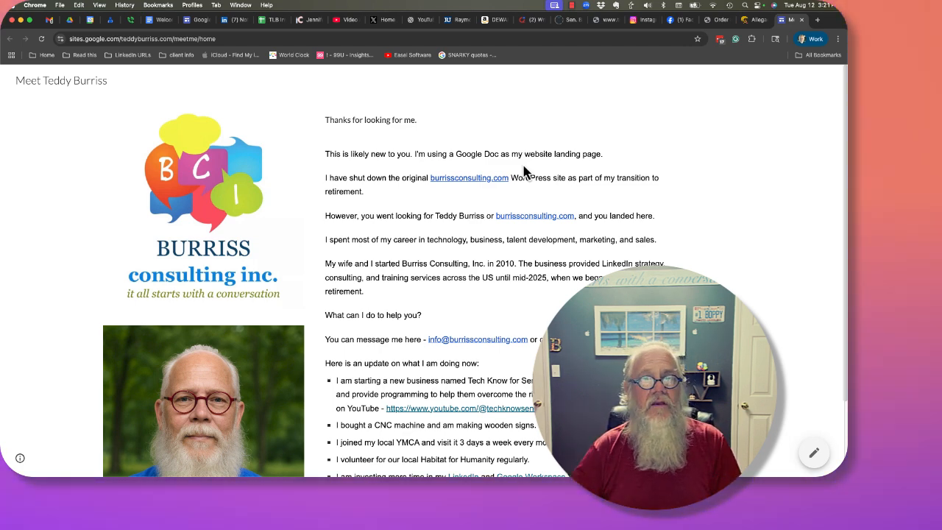
{"action": "left_click", "coordinate": [195, 20]}
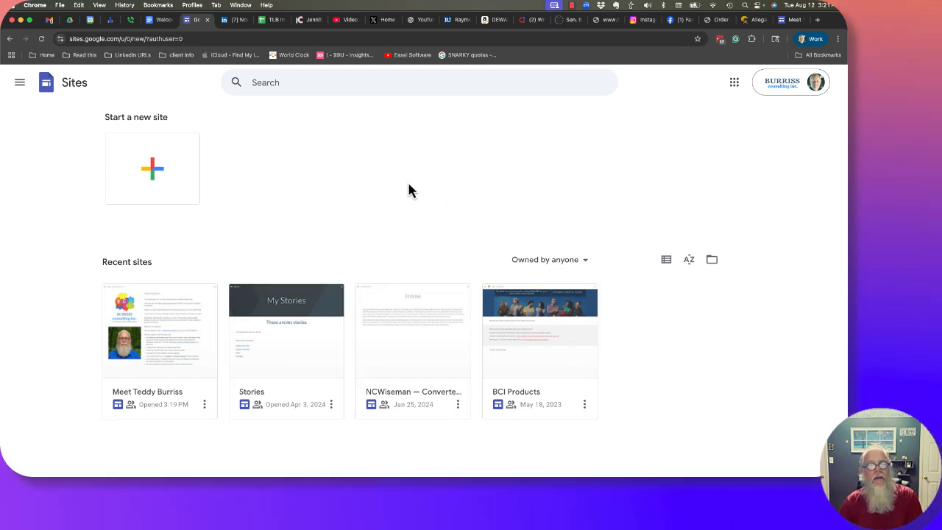
- Create a blank site and name it Snarky Sign Business
{"action": "left_click", "coordinate": [149, 174]}
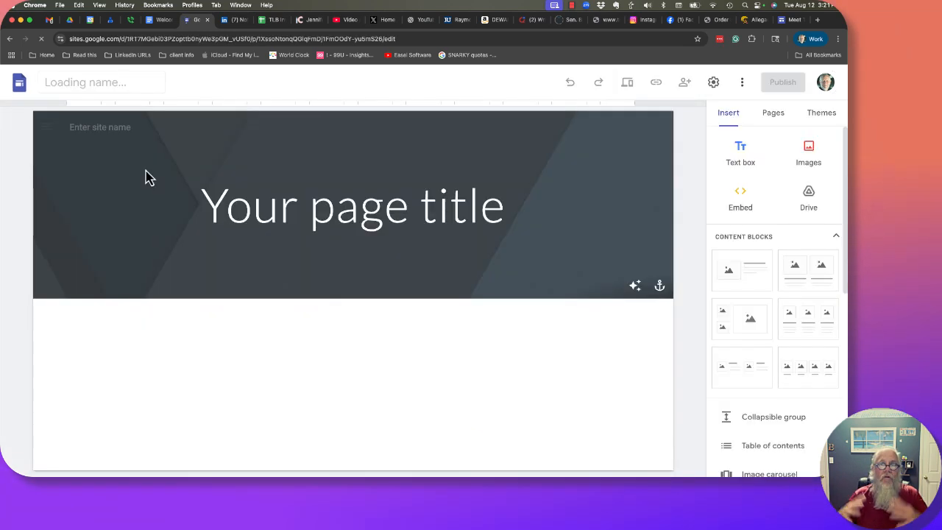
{"action": "left_click", "coordinate": [68, 125]}
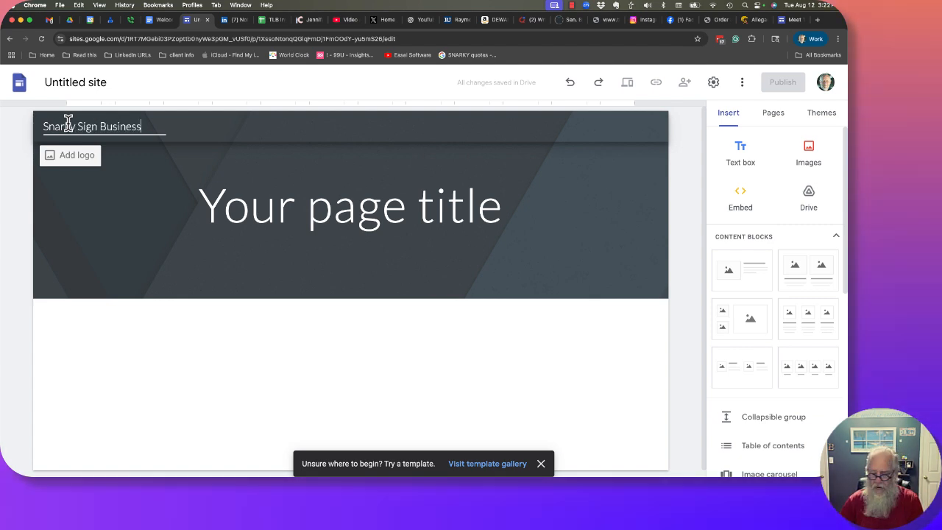
{"action": "left_click", "coordinate": [65, 220]}
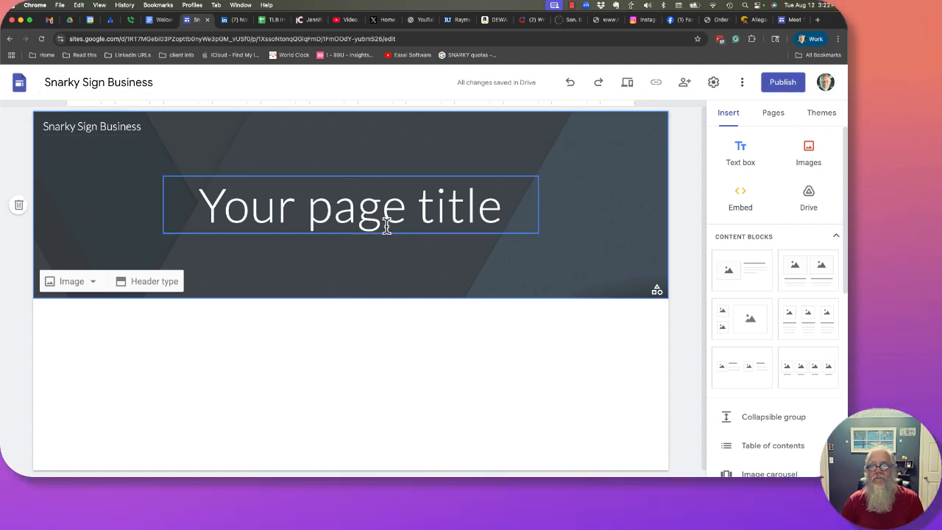
- Replace the placeholder page title in the header with Home Page
{"action": "left_click", "coordinate": [332, 212]}
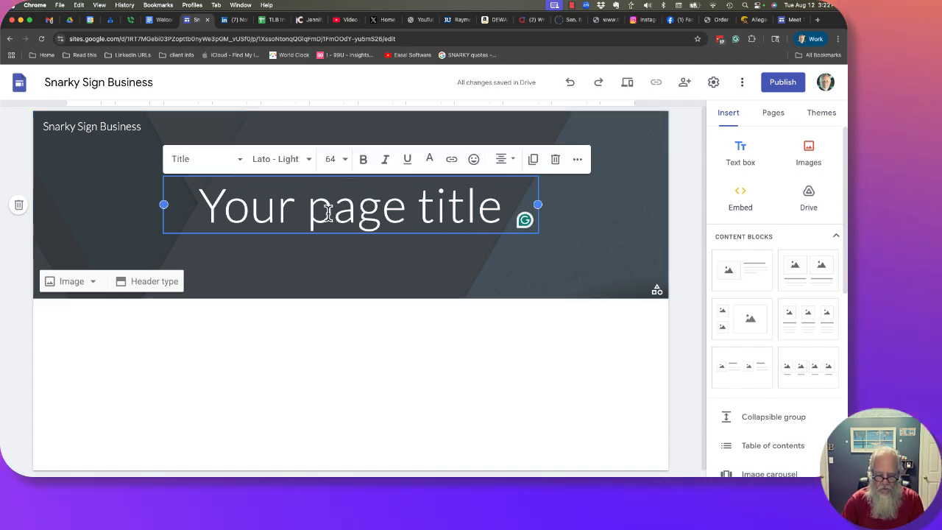
{"action": "triple_click", "coordinate": [331, 212]}
{"action": "type", "text": "Home Page"}
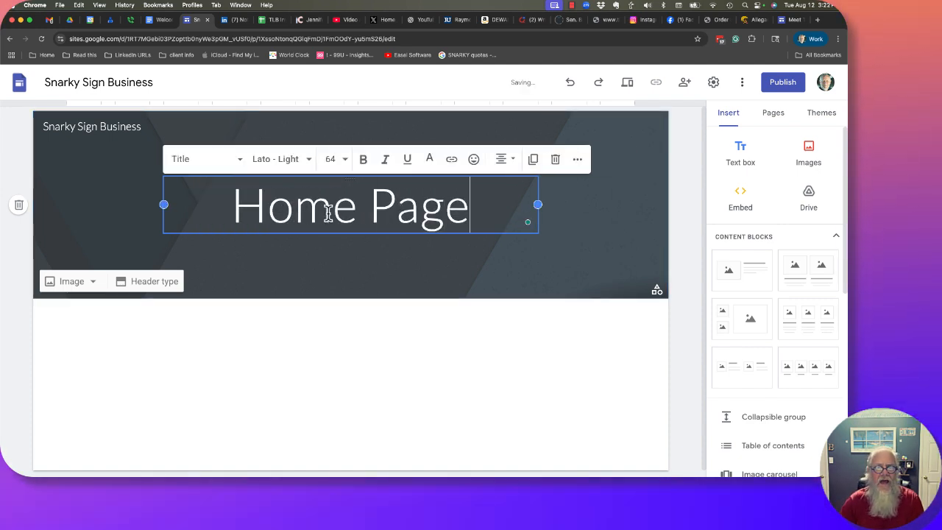
{"action": "left_click", "coordinate": [390, 392]}
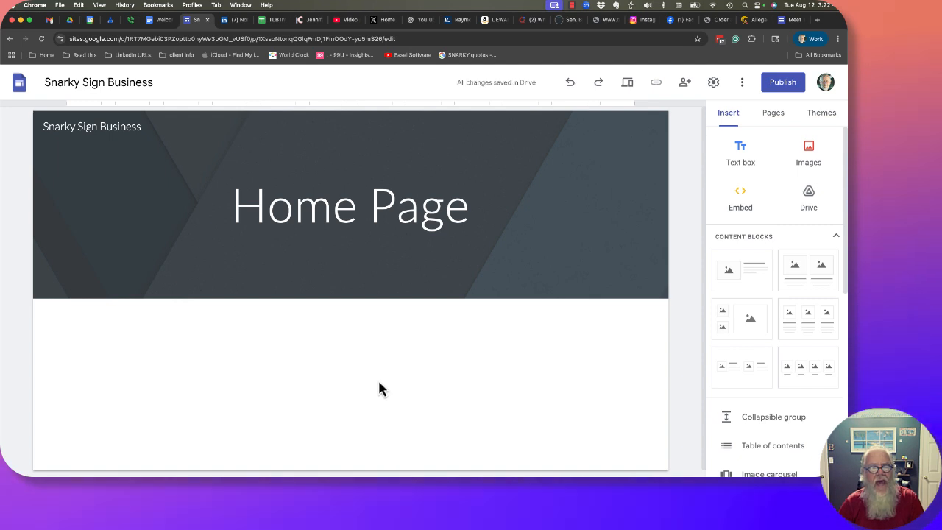
- Delete the page's header section along with its title, leaving only the site name
{"action": "mouse_move", "coordinate": [225, 273]}
{"action": "left_click", "coordinate": [21, 205]}
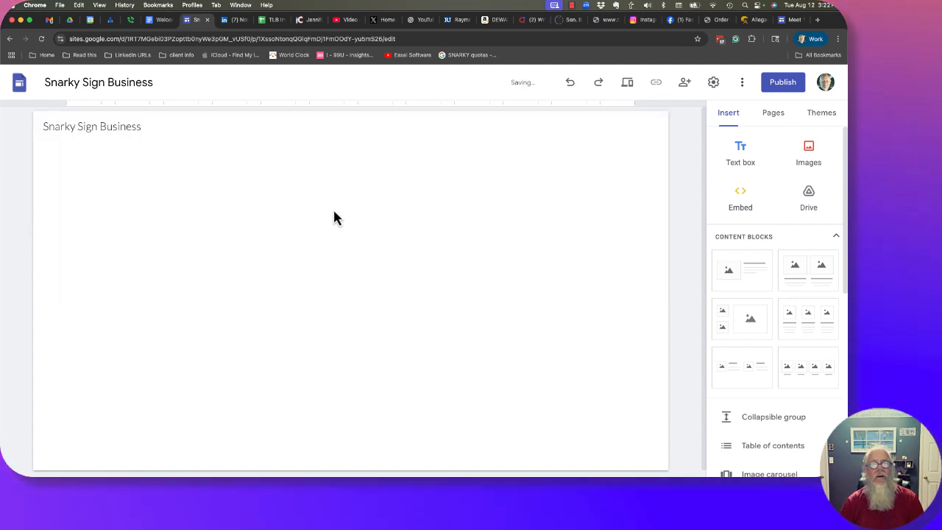
{"action": "mouse_move", "coordinate": [322, 131]}
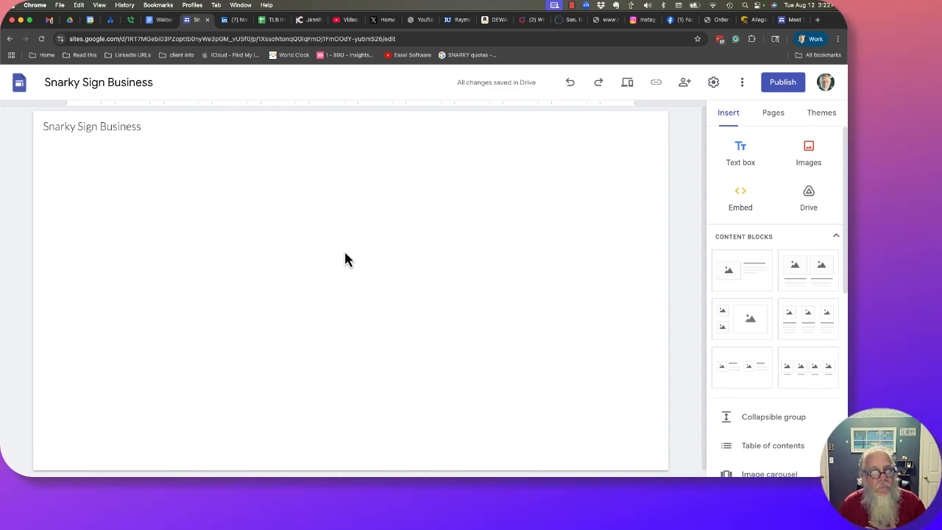
- Review the text and tool table in the "Welcome to my Snarky Sign Business" document, and return to the site editor
{"action": "left_click", "coordinate": [161, 20]}
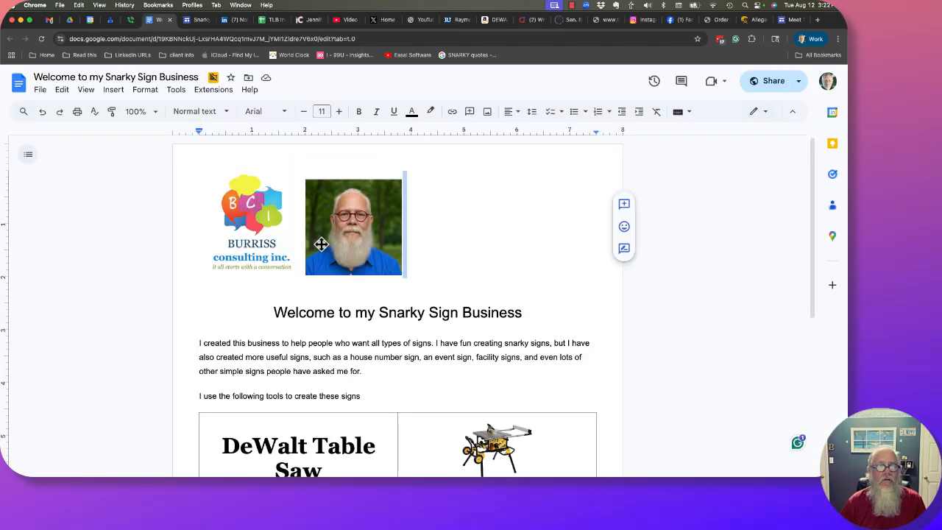
{"action": "scroll", "coordinate": [420, 316], "scroll_direction": "down", "scroll_amount": 5}
{"action": "scroll", "coordinate": [422, 317], "scroll_direction": "down", "scroll_amount": 2}
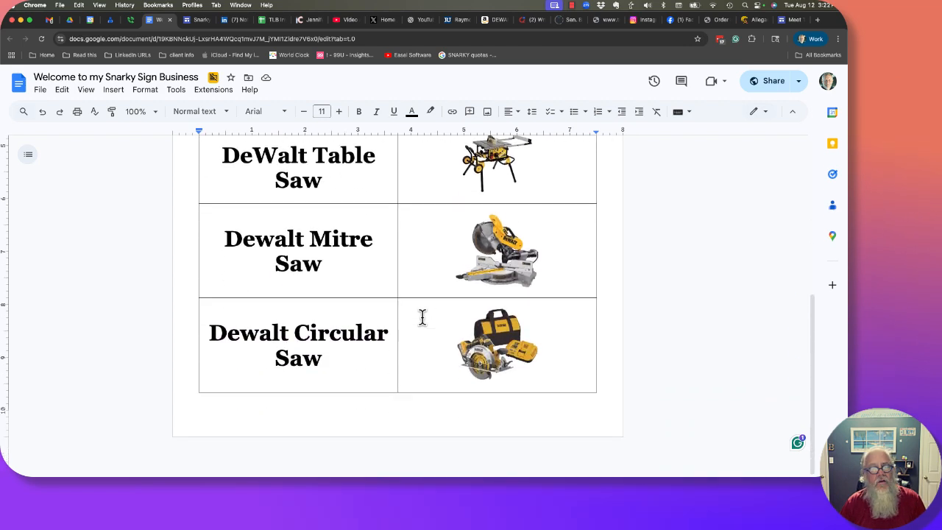
{"action": "scroll", "coordinate": [422, 317], "scroll_direction": "up", "scroll_amount": 4}
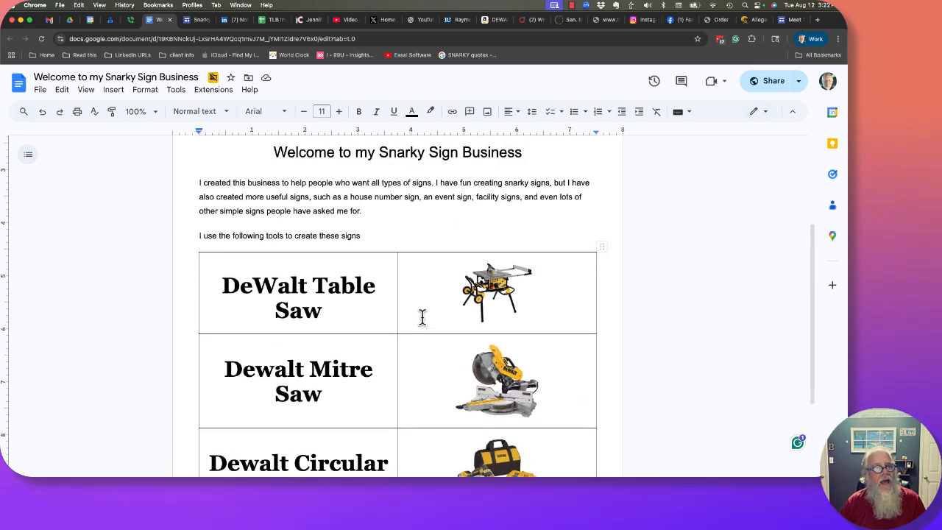
{"action": "left_click", "coordinate": [197, 19]}
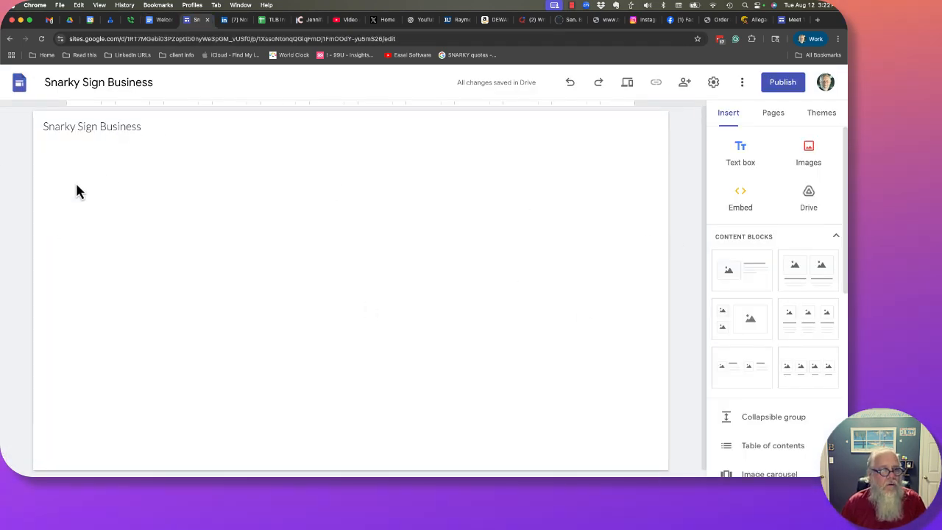
- Insert the recent Google Drive document "Welcome to my Snarky Sign Business" into the blank page
{"action": "left_click", "coordinate": [811, 204]}
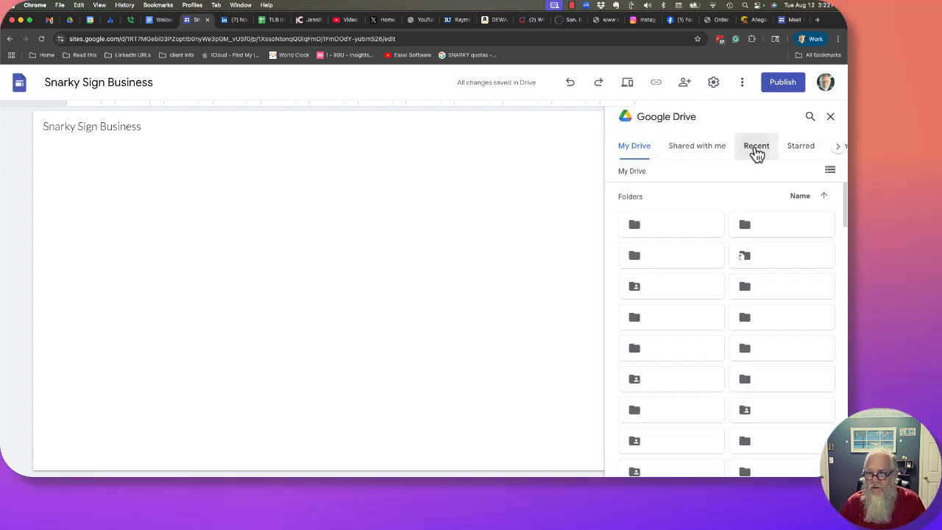
{"action": "left_click", "coordinate": [756, 151]}
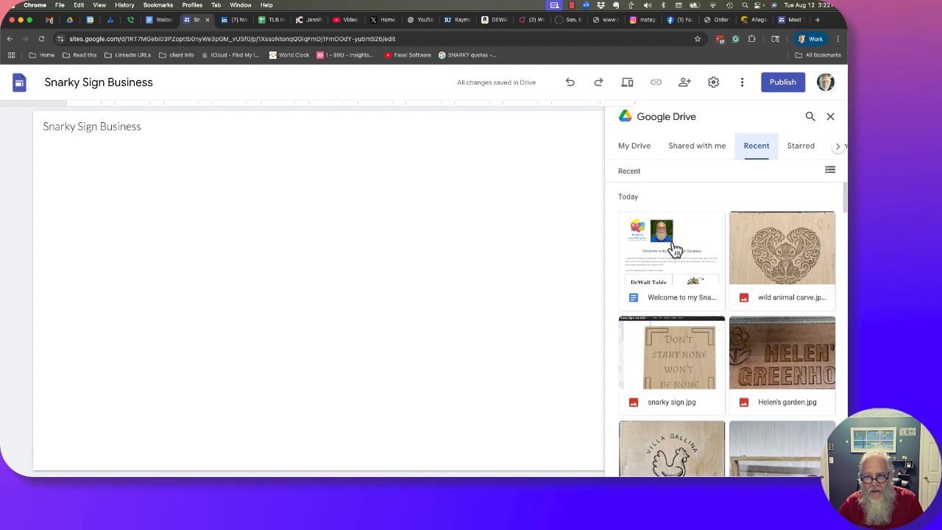
{"action": "left_click", "coordinate": [674, 250]}
{"action": "left_click", "coordinate": [807, 462]}
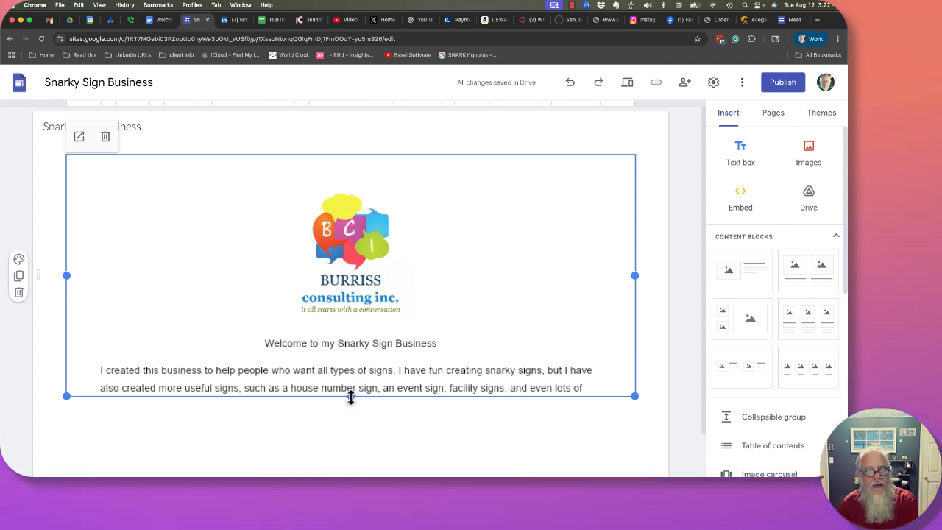
- Extend the embedded document's frame downward until it covers the Dewalt Mitre Saw row of the tool table
{"action": "left_click_drag", "start_coordinate": [351, 397], "coordinate": [353, 458]}
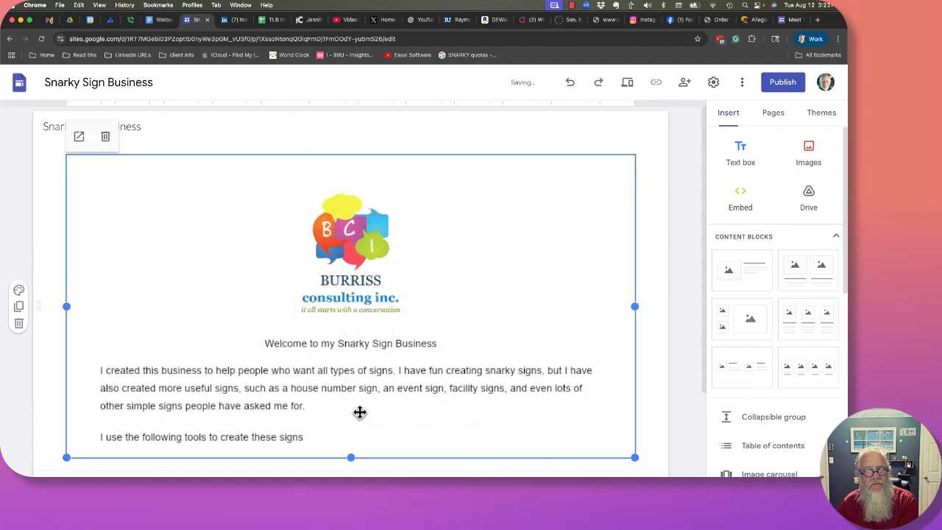
{"action": "scroll", "coordinate": [353, 404], "scroll_direction": "down", "scroll_amount": 3}
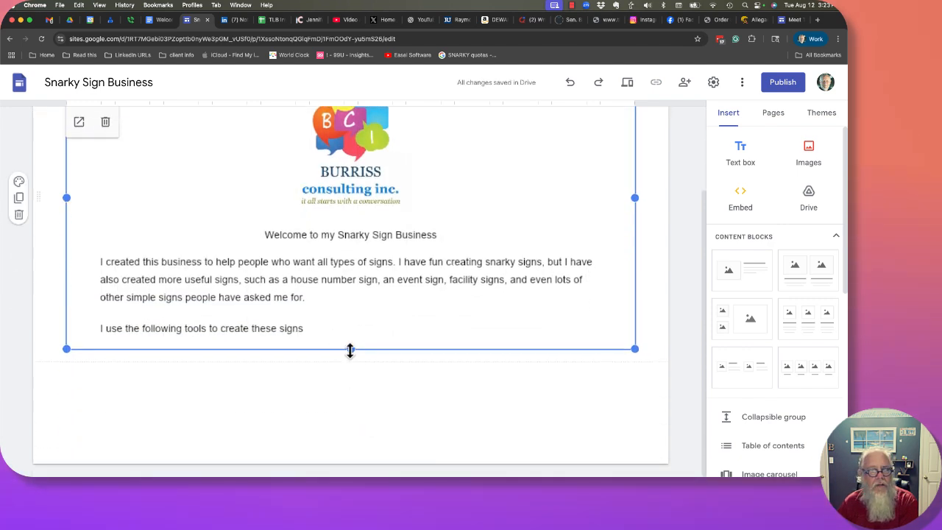
{"action": "left_click_drag", "start_coordinate": [350, 351], "coordinate": [352, 445]}
{"action": "left_click_drag", "start_coordinate": [351, 348], "coordinate": [352, 415]}
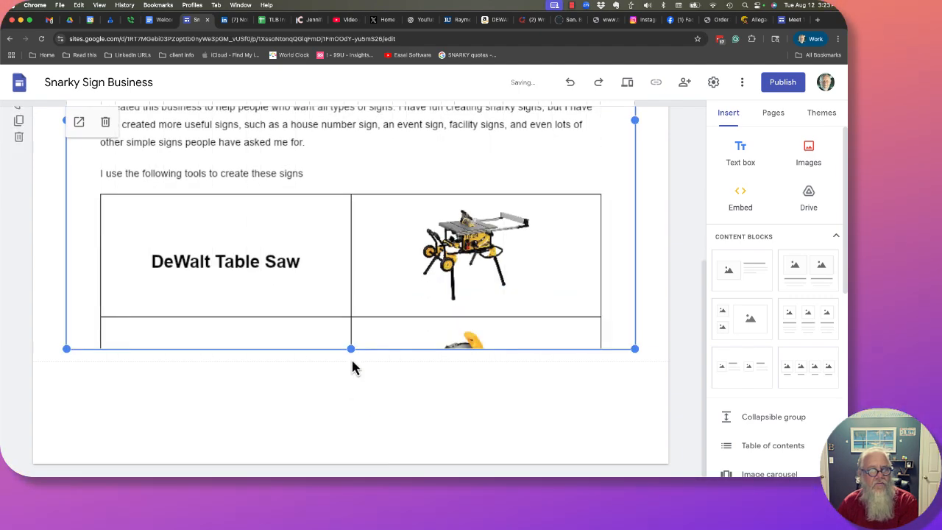
{"action": "left_click_drag", "start_coordinate": [351, 350], "coordinate": [354, 426]}
{"action": "left_click_drag", "start_coordinate": [351, 352], "coordinate": [352, 388]}
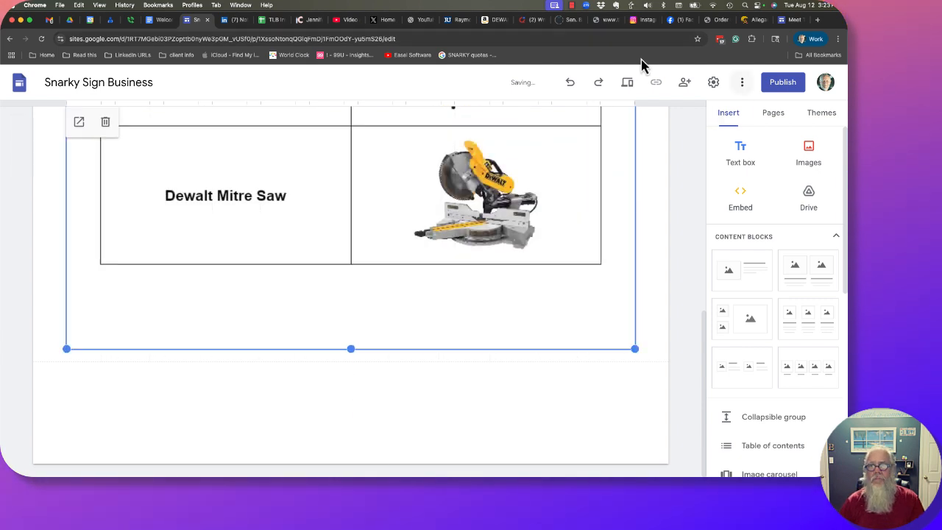
- Preview the site at large-screen size, check how the embedded document displays, and return to editing
{"action": "left_click", "coordinate": [627, 83]}
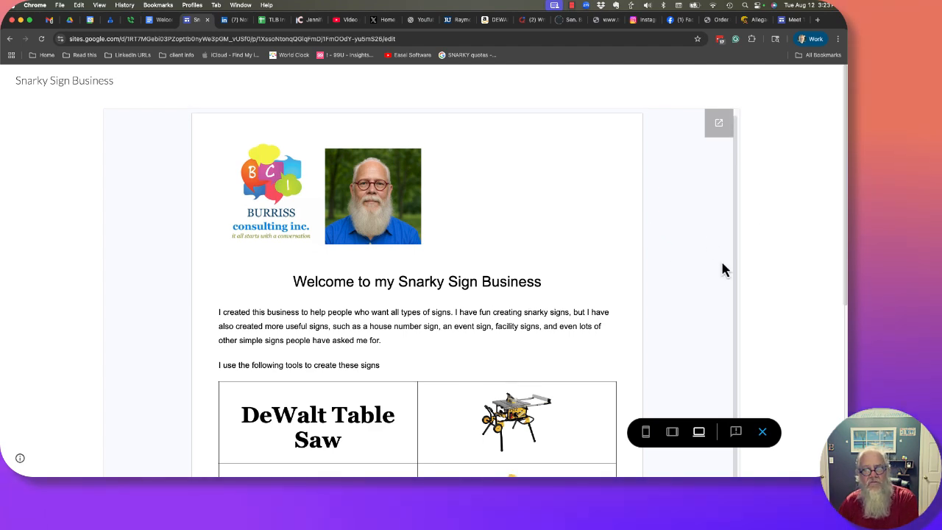
{"action": "scroll", "coordinate": [722, 269], "scroll_direction": "down", "scroll_amount": 3}
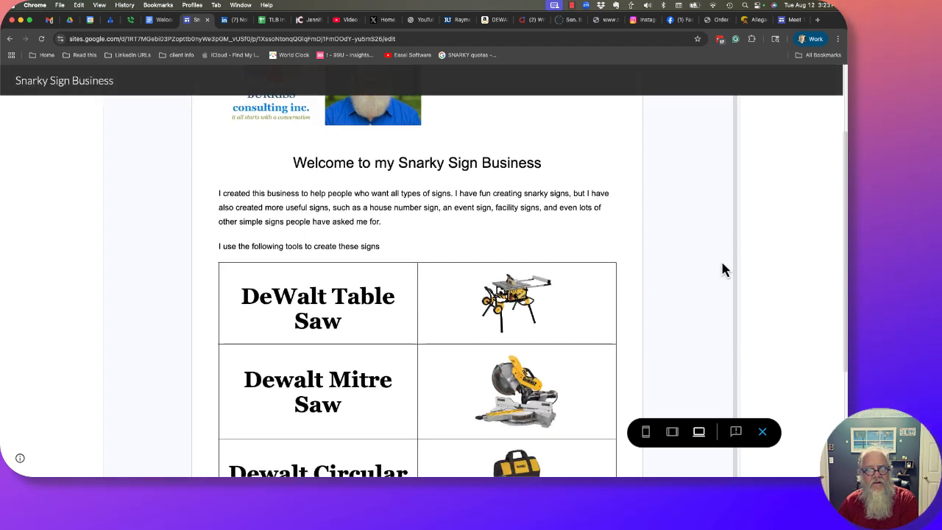
{"action": "scroll", "coordinate": [722, 269], "scroll_direction": "down", "scroll_amount": 3}
{"action": "scroll", "coordinate": [723, 269], "scroll_direction": "up", "scroll_amount": 3}
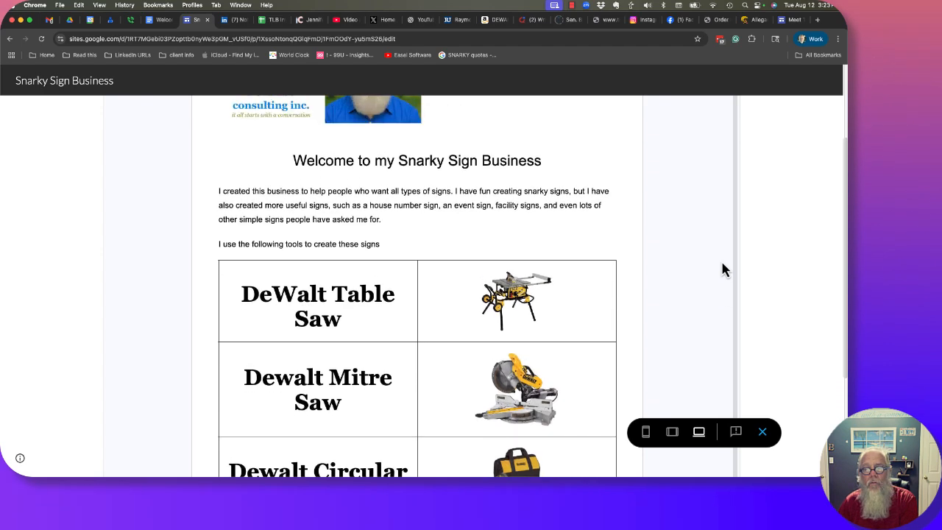
{"action": "scroll", "coordinate": [721, 269], "scroll_direction": "up", "scroll_amount": 1}
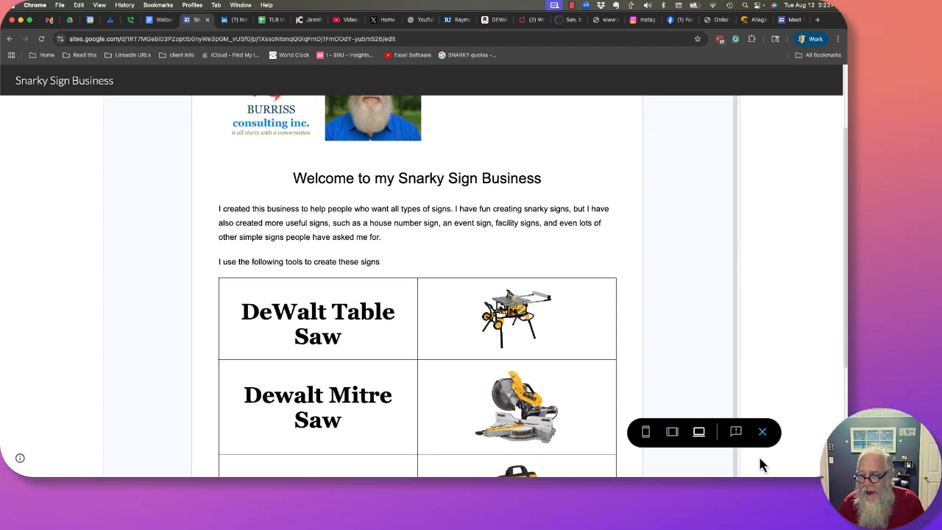
{"action": "left_click", "coordinate": [763, 434]}
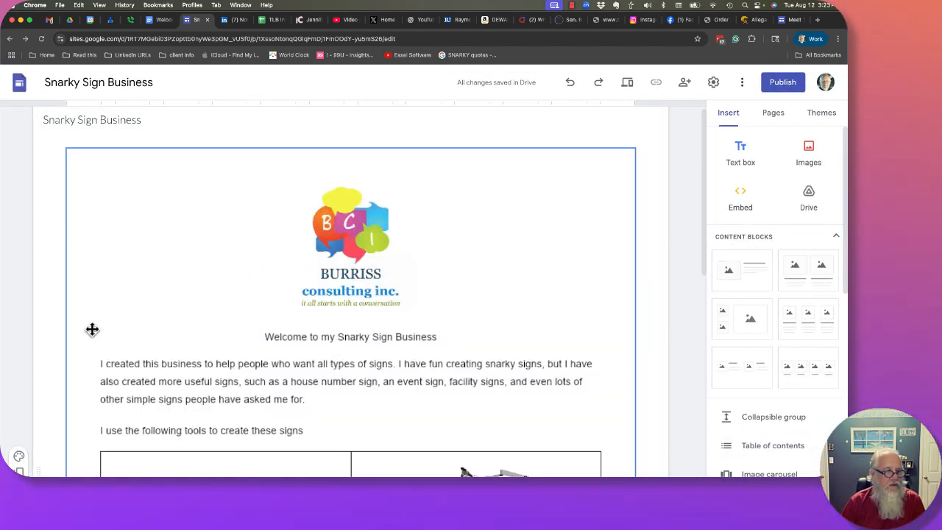
- Delete the section holding the embedded document and insert an empty text box on the blank page
{"action": "scroll", "coordinate": [93, 319], "scroll_direction": "down", "scroll_amount": 3}
{"action": "left_click", "coordinate": [20, 389]}
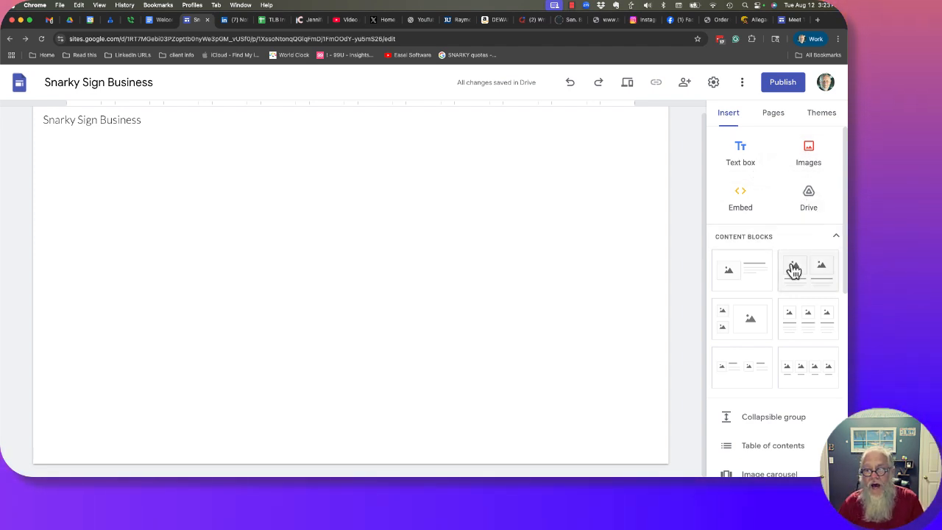
{"action": "scroll", "coordinate": [791, 269], "scroll_direction": "down", "scroll_amount": 4}
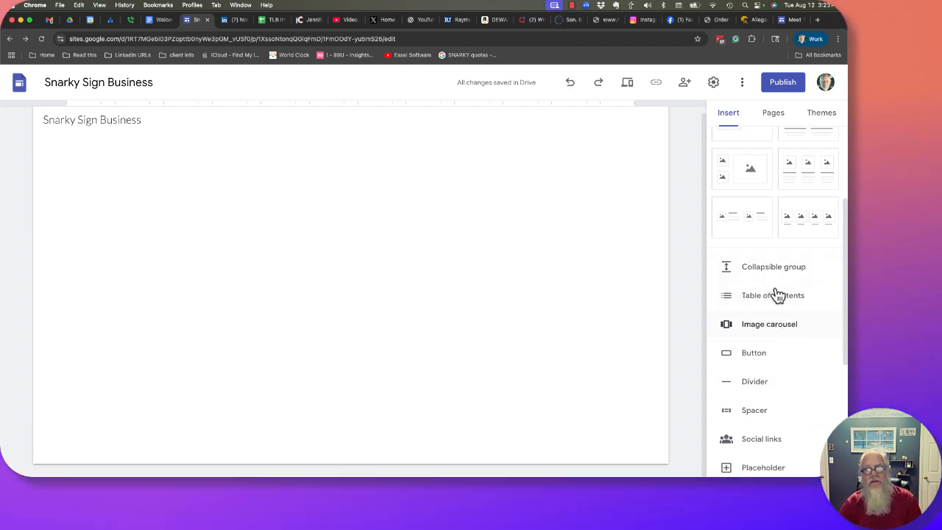
{"action": "scroll", "coordinate": [784, 306], "scroll_direction": "up", "scroll_amount": 4}
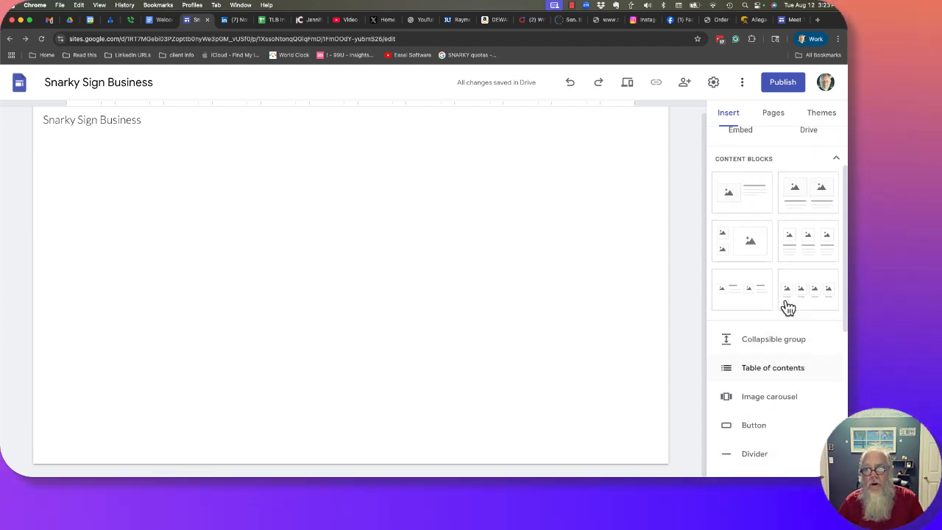
{"action": "left_click", "coordinate": [740, 151]}
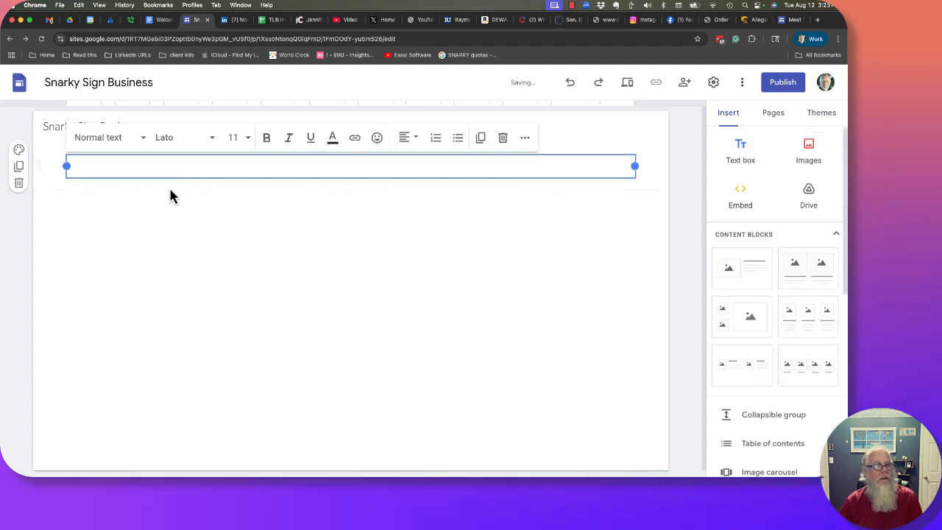
- Copy the heading "Welcome to my Snarky Sign Business" from the Google Doc and return to the site editor
{"action": "left_click", "coordinate": [162, 20]}
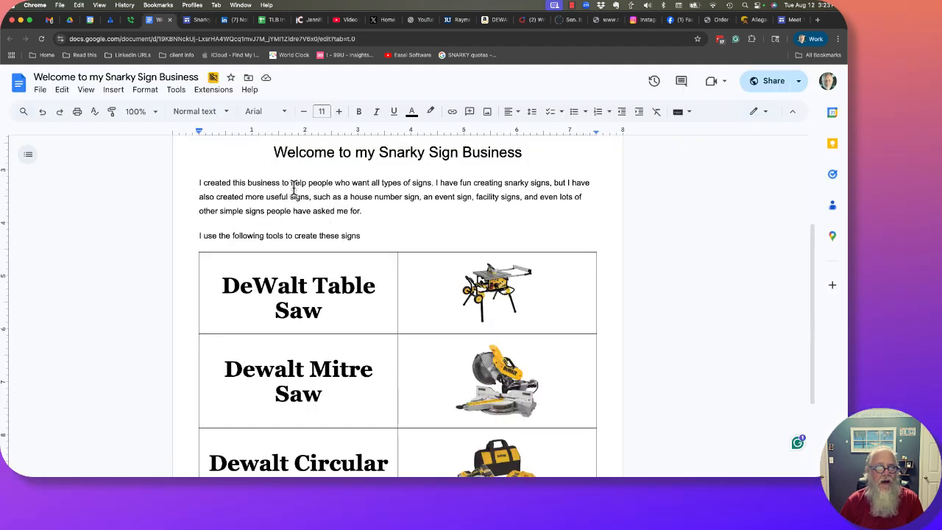
{"action": "triple_click", "coordinate": [353, 151]}
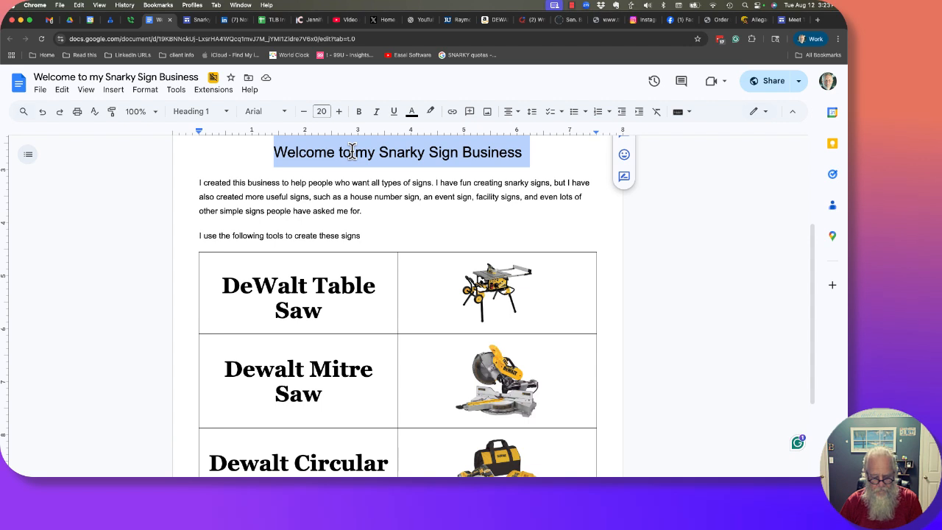
{"action": "left_click", "coordinate": [195, 20]}
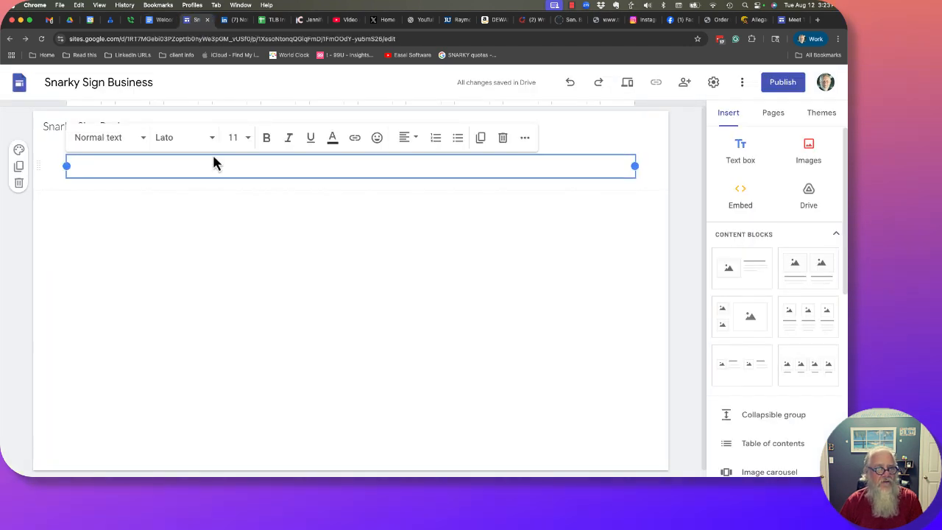
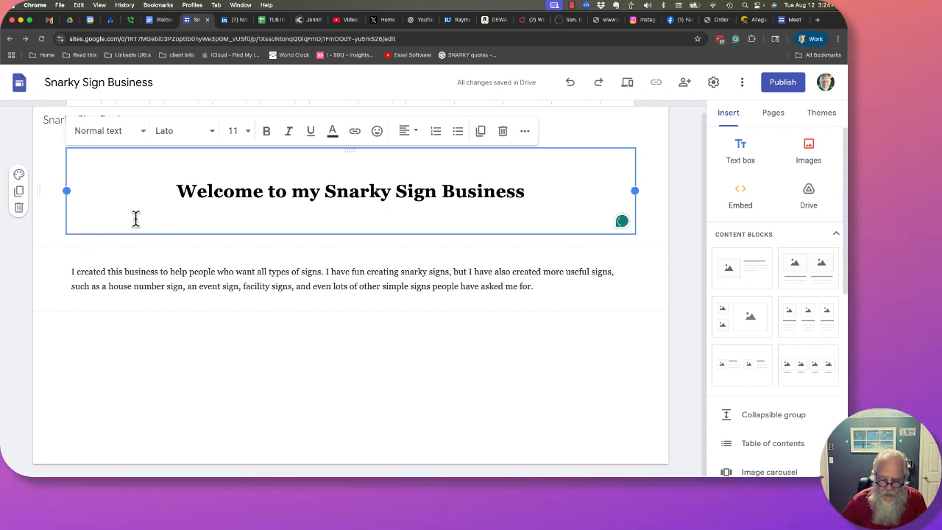
- Remove the empty line below the "Welcome to my Snarky Sign Business" heading and centre-align the heading
{"action": "key", "text": "BackSpace"}
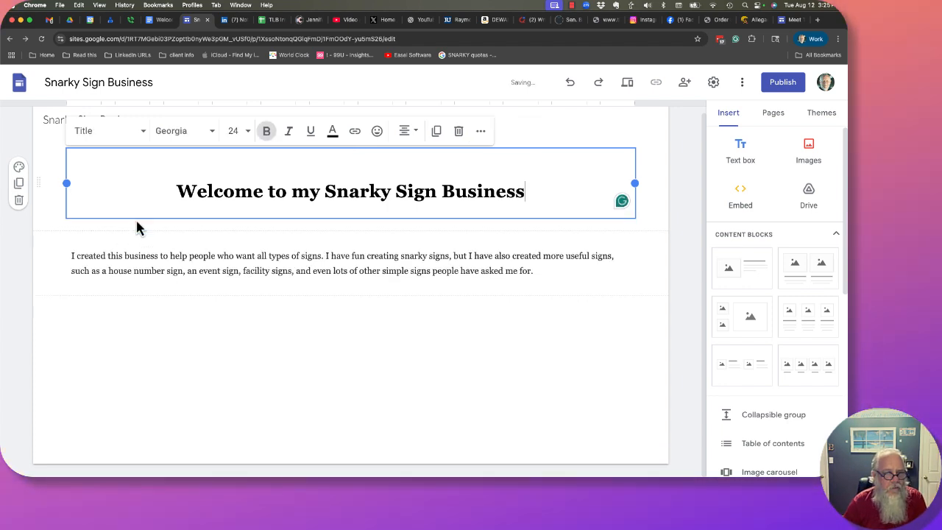
{"action": "left_click", "coordinate": [169, 192]}
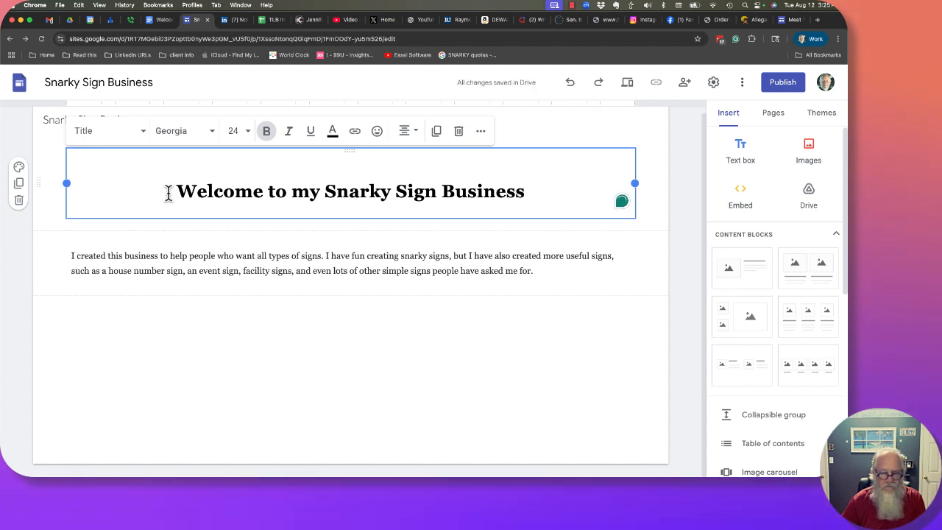
{"action": "key", "text": "BackSpace"}
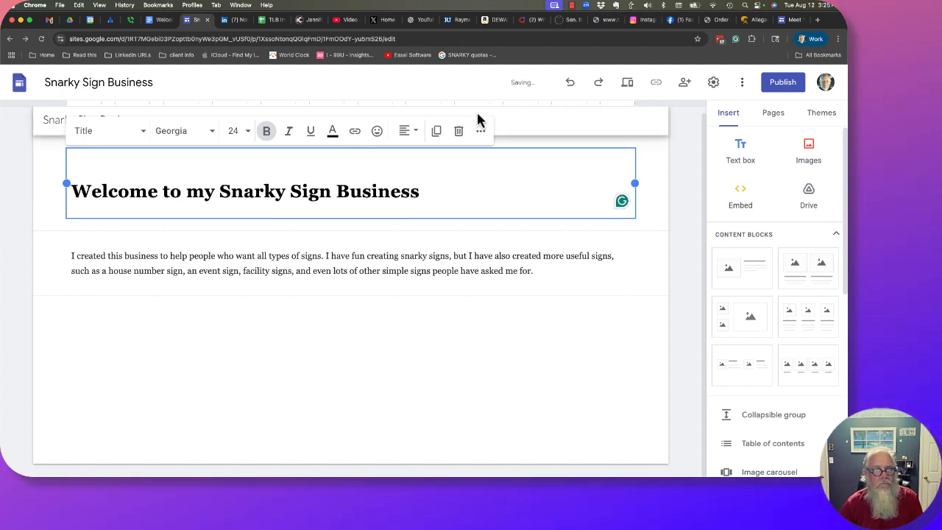
{"action": "left_click", "coordinate": [405, 130]}
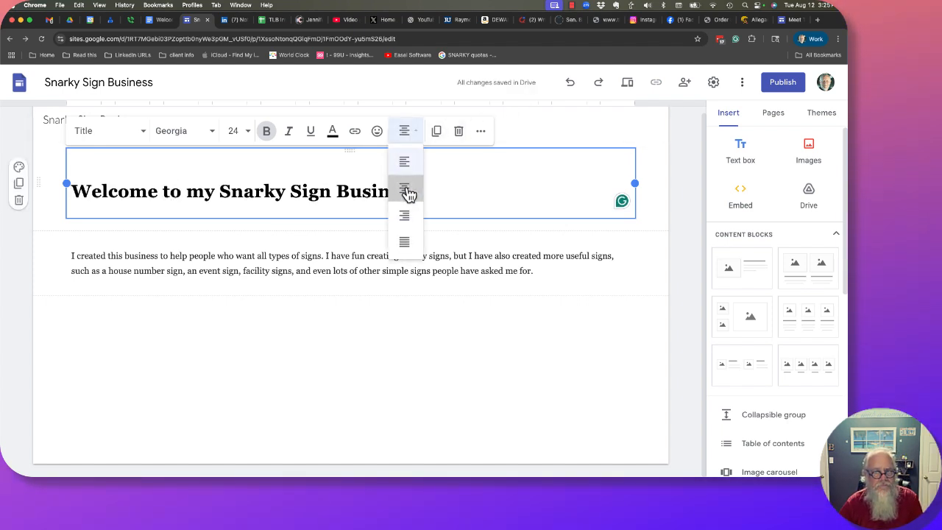
{"action": "left_click", "coordinate": [405, 188]}
{"action": "left_click", "coordinate": [382, 325]}
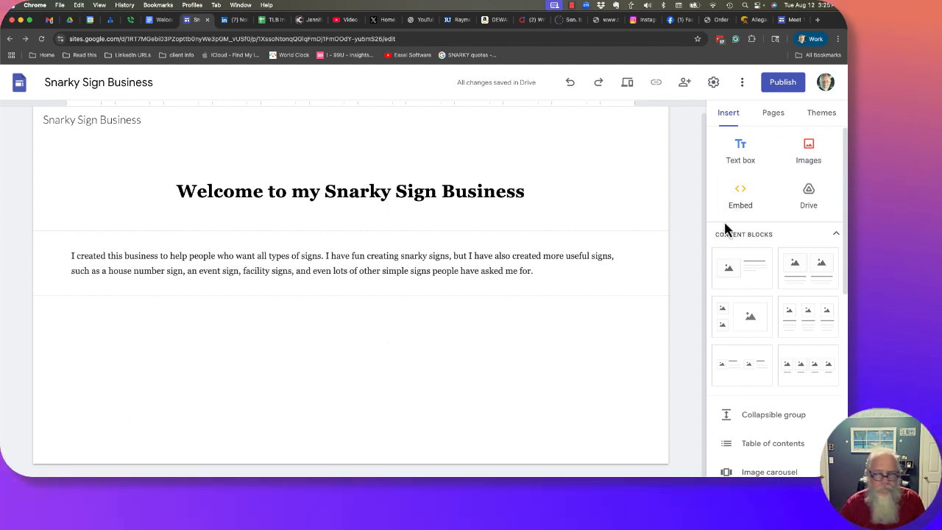
- Insert the recent Google Drive image TLB 2025.jpeg between the heading and the introductory paragraph
{"action": "left_click", "coordinate": [807, 155]}
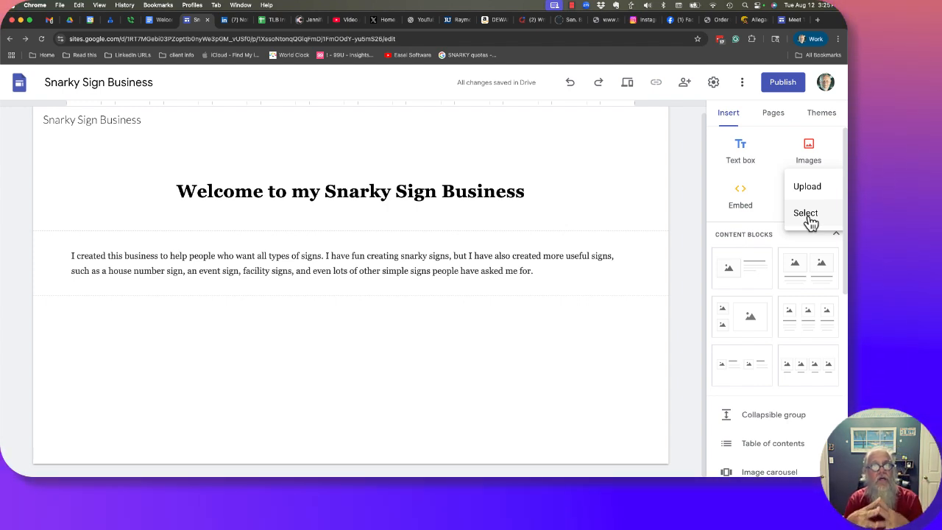
{"action": "left_click", "coordinate": [70, 20]}
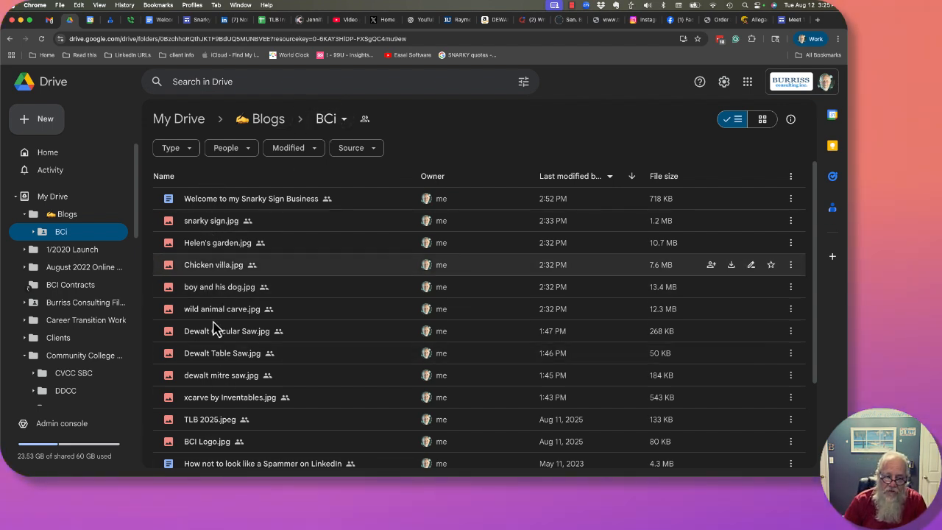
{"action": "left_click", "coordinate": [190, 22]}
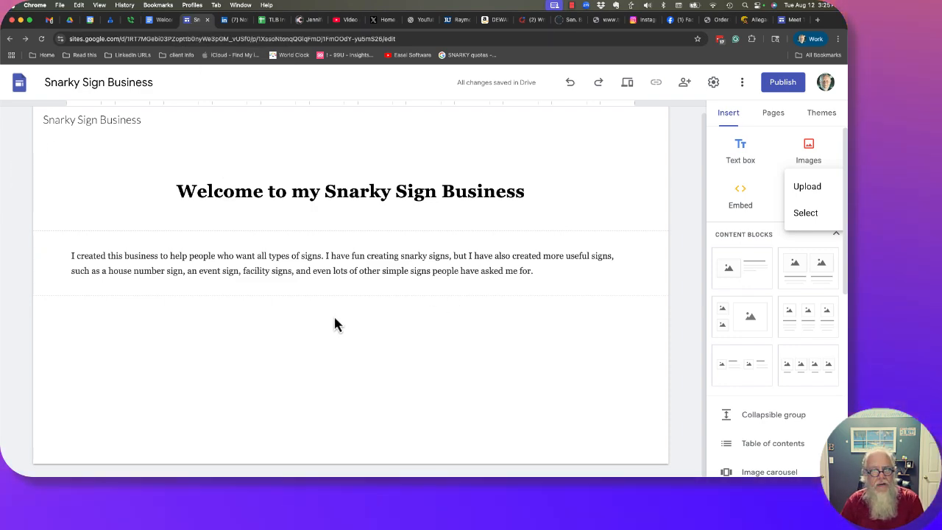
{"action": "left_click", "coordinate": [805, 213]}
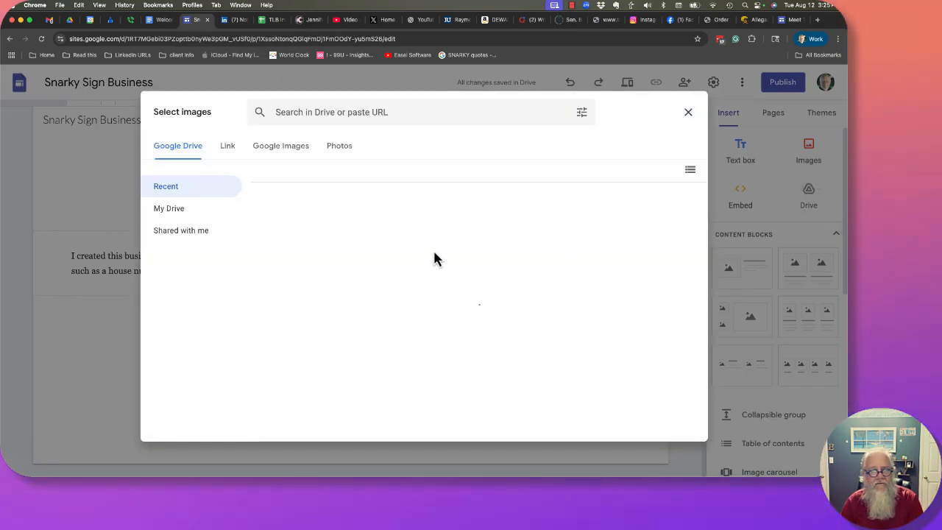
{"action": "scroll", "coordinate": [339, 281], "scroll_direction": "down", "scroll_amount": 5}
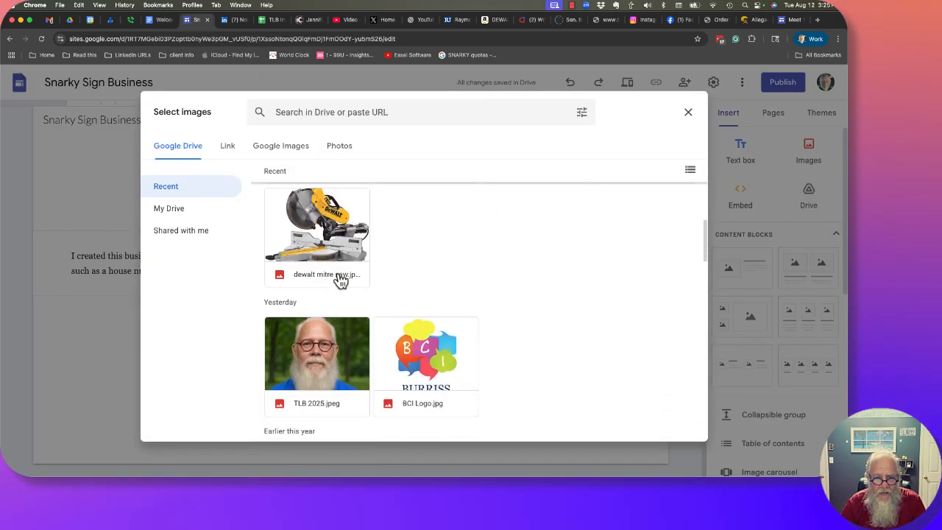
{"action": "scroll", "coordinate": [340, 281], "scroll_direction": "down", "scroll_amount": 2}
{"action": "double_click", "coordinate": [317, 294]}
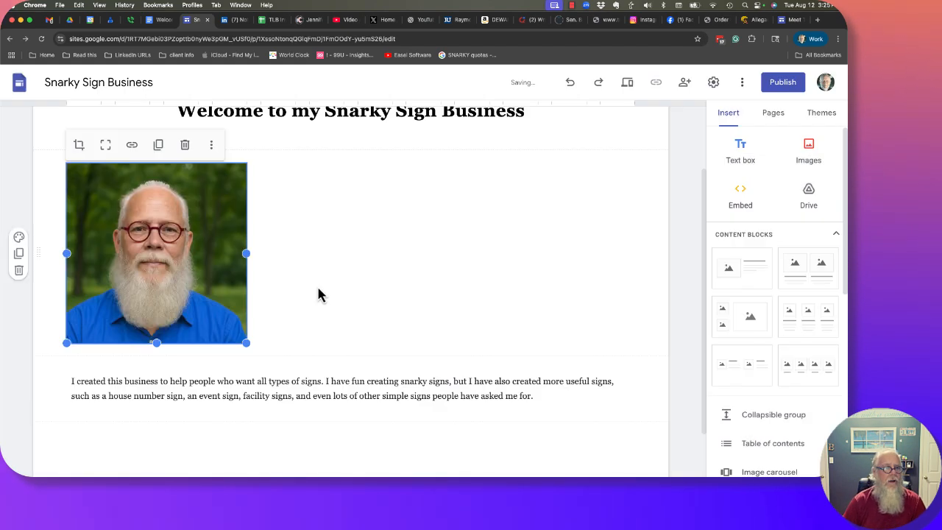
- Shrink the portrait photo and move it to the centre column of its section below the heading
{"action": "left_click_drag", "start_coordinate": [245, 340], "coordinate": [200, 317]}
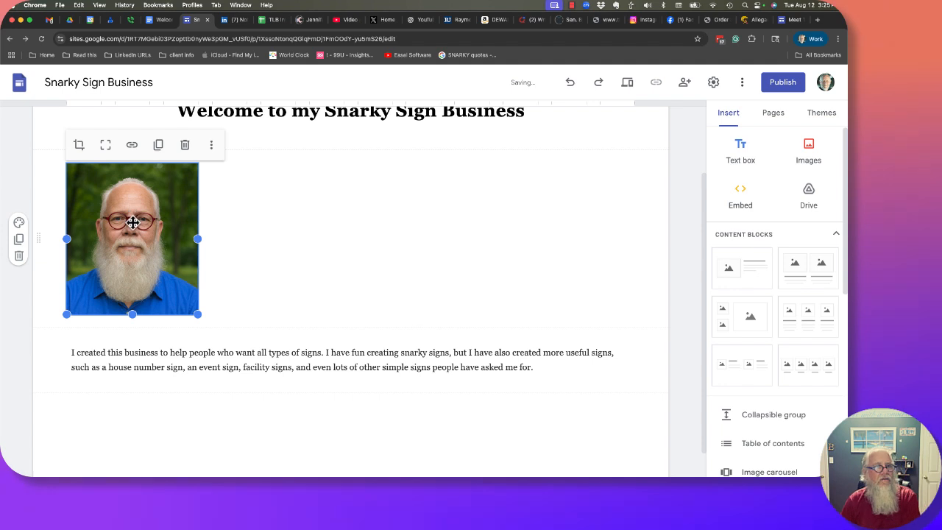
{"action": "left_click_drag", "start_coordinate": [133, 222], "coordinate": [345, 220]}
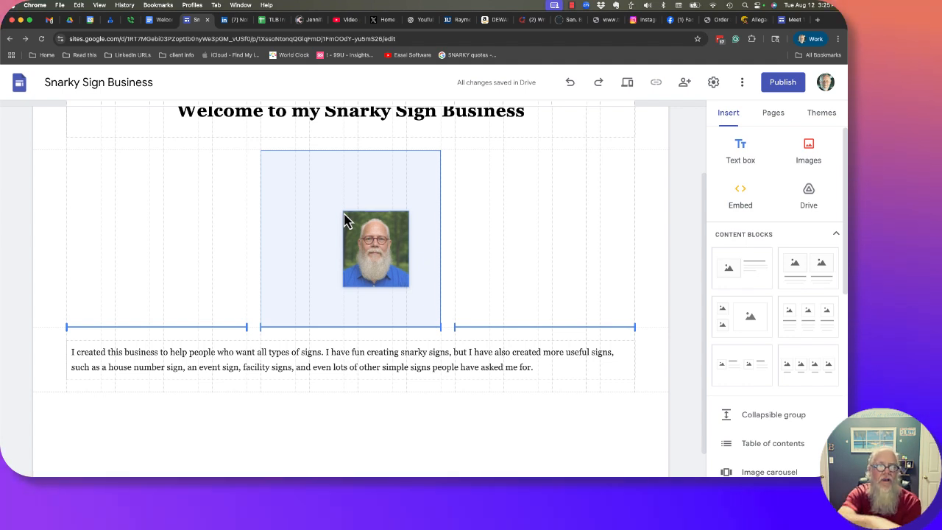
{"action": "left_click_drag", "start_coordinate": [345, 219], "coordinate": [344, 214]}
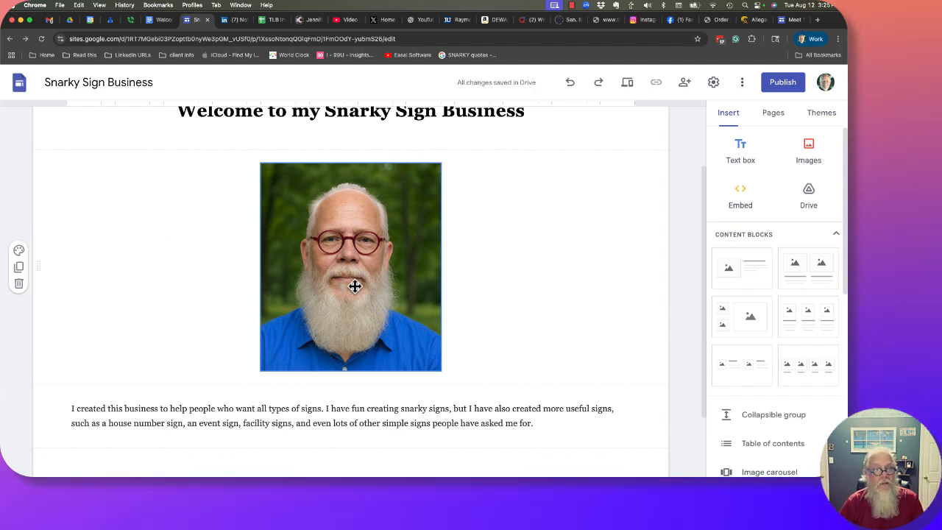
- Copy the sentence "I use the following tools to create these signs" from the Google Doc and return to the site editor
{"action": "scroll", "coordinate": [184, 270], "scroll_direction": "down", "scroll_amount": 2}
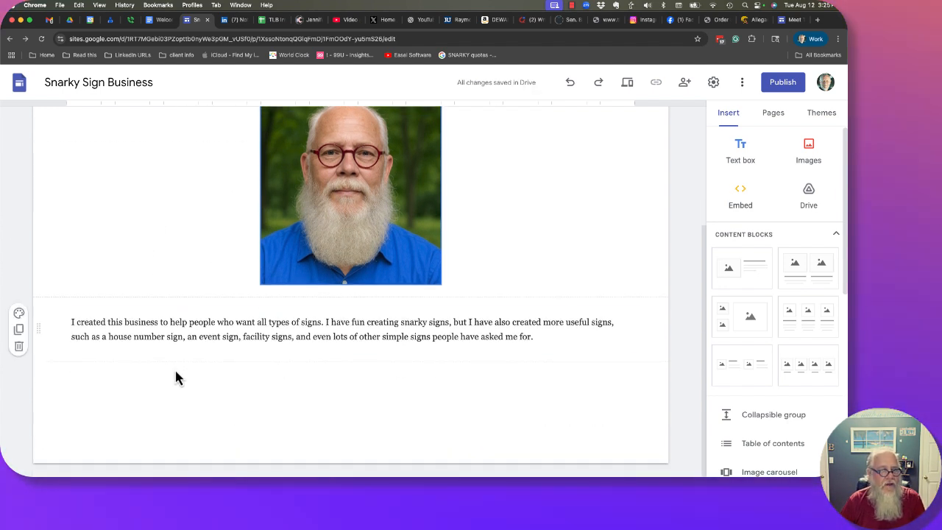
{"action": "left_click", "coordinate": [143, 380]}
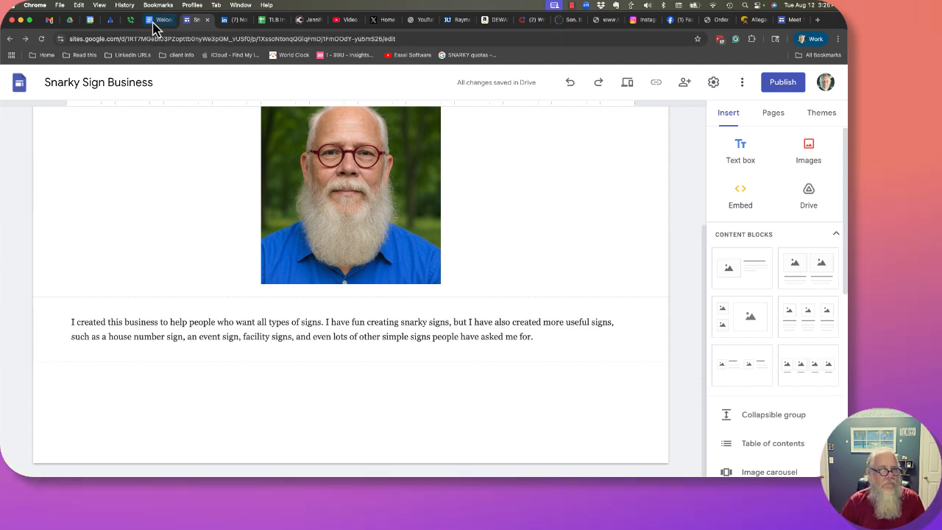
{"action": "scroll", "coordinate": [294, 325], "scroll_direction": "down", "scroll_amount": 2}
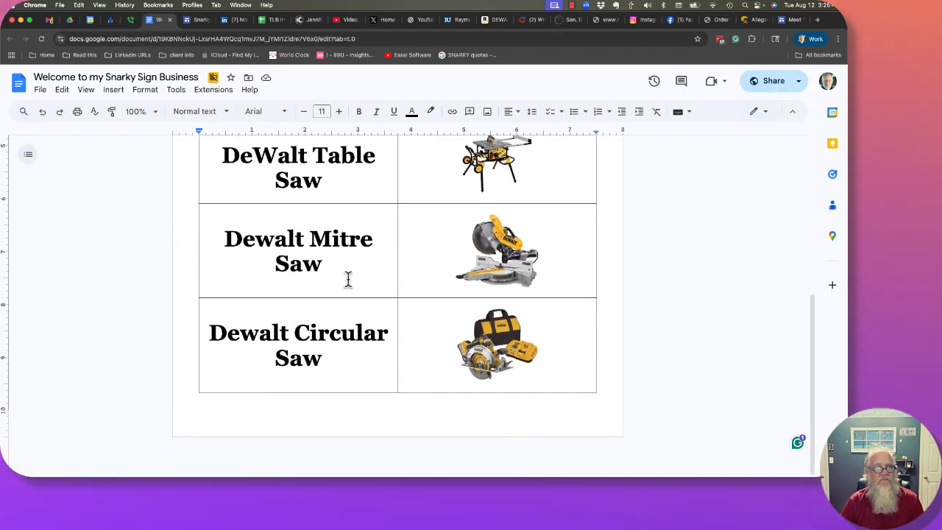
{"action": "scroll", "coordinate": [482, 237], "scroll_direction": "up", "scroll_amount": 2}
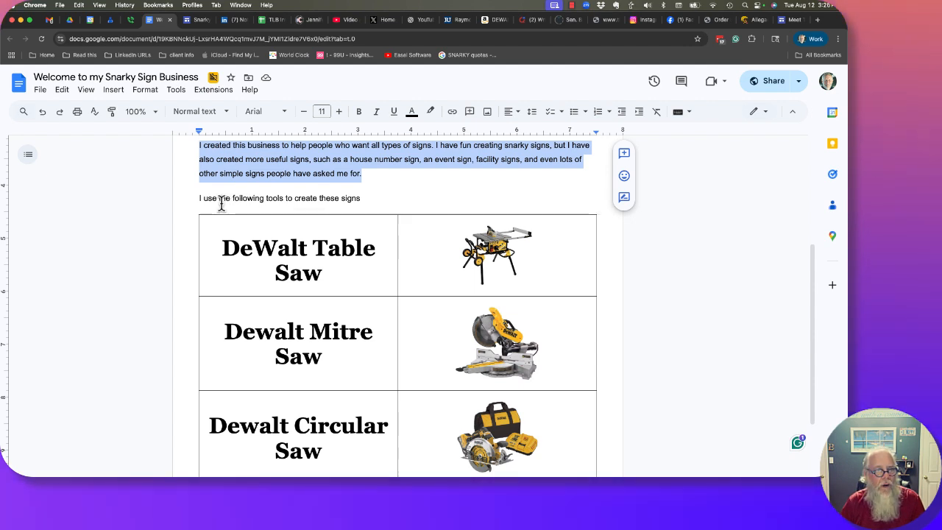
{"action": "left_click_drag", "start_coordinate": [359, 199], "coordinate": [194, 200]}
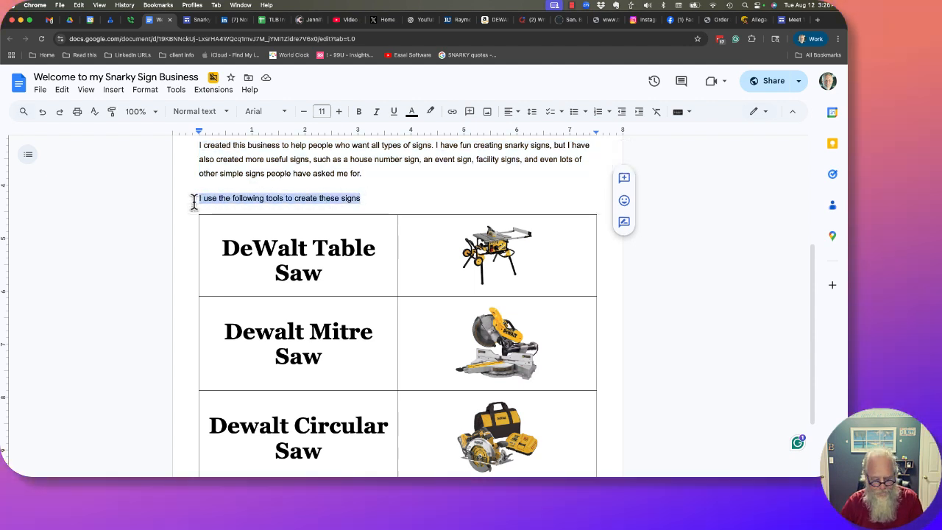
{"action": "left_click", "coordinate": [196, 20]}
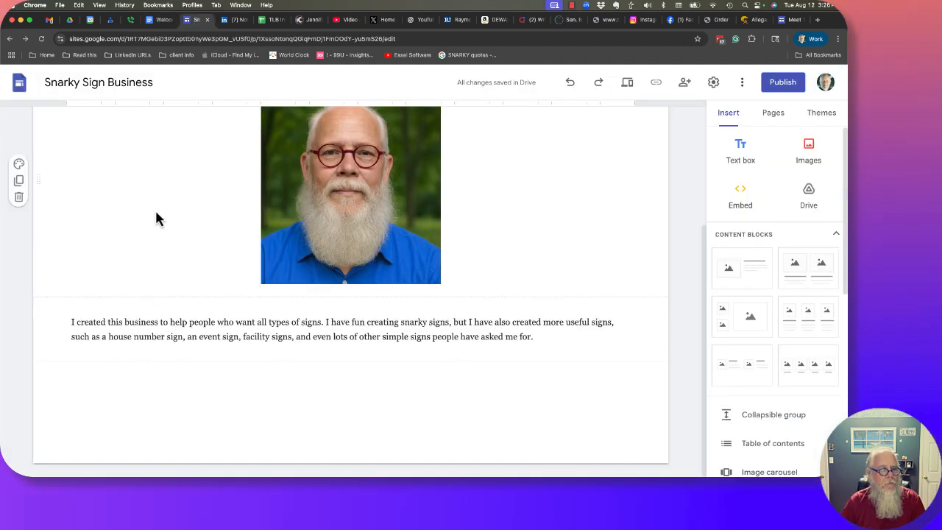
- Add a text box between the portrait and the introductory paragraph containing "I use the following tools to create these signs"
{"action": "double_click", "coordinate": [74, 373]}
{"action": "left_click", "coordinate": [75, 374]}
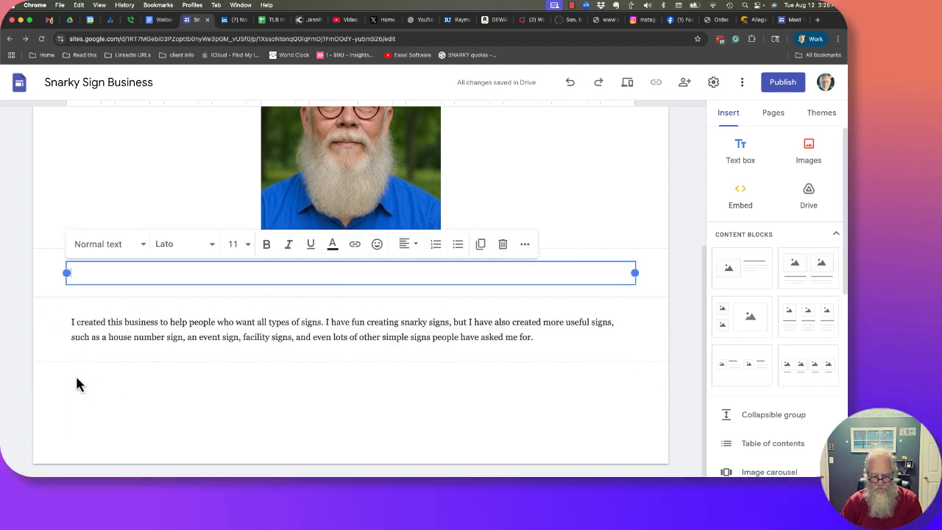
{"action": "type", "text": "I use the following tools to create these signs"}
{"action": "left_click", "coordinate": [130, 303]}
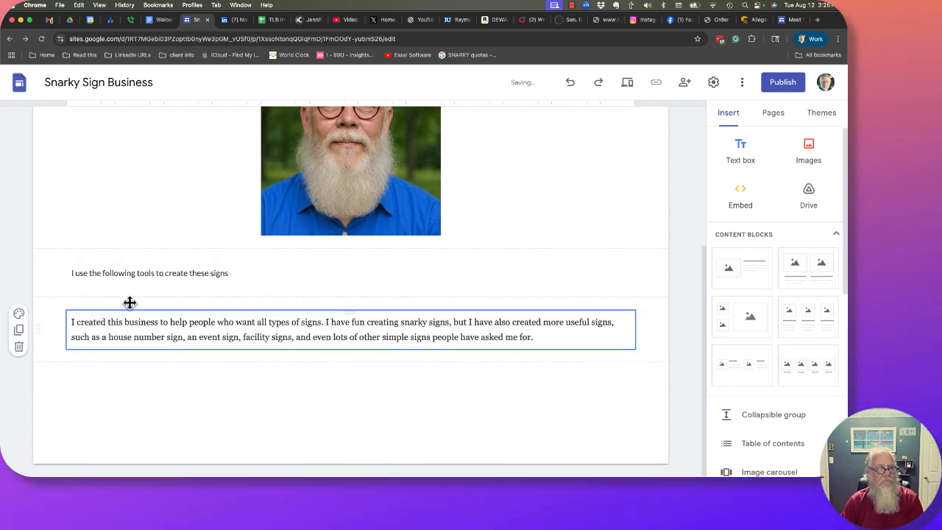
{"action": "left_click", "coordinate": [167, 273]}
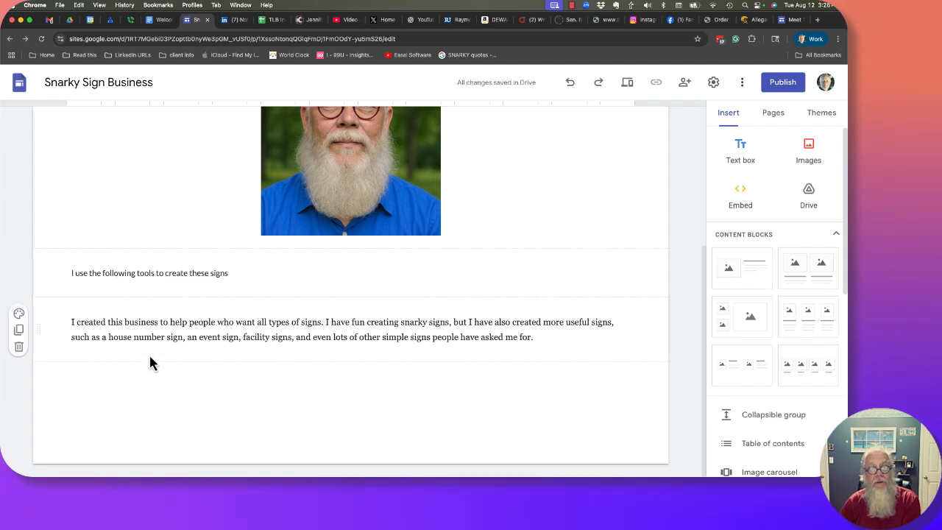
- Move the tools sentence section below the introductory paragraph and add a colon at the end of the sentence
{"action": "left_click_drag", "start_coordinate": [41, 273], "coordinate": [46, 389]}
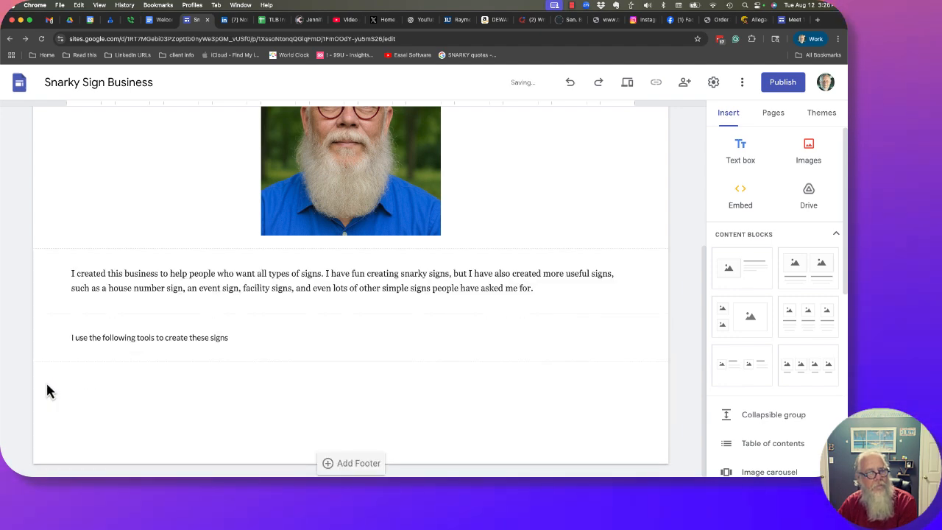
{"action": "left_click", "coordinate": [252, 343]}
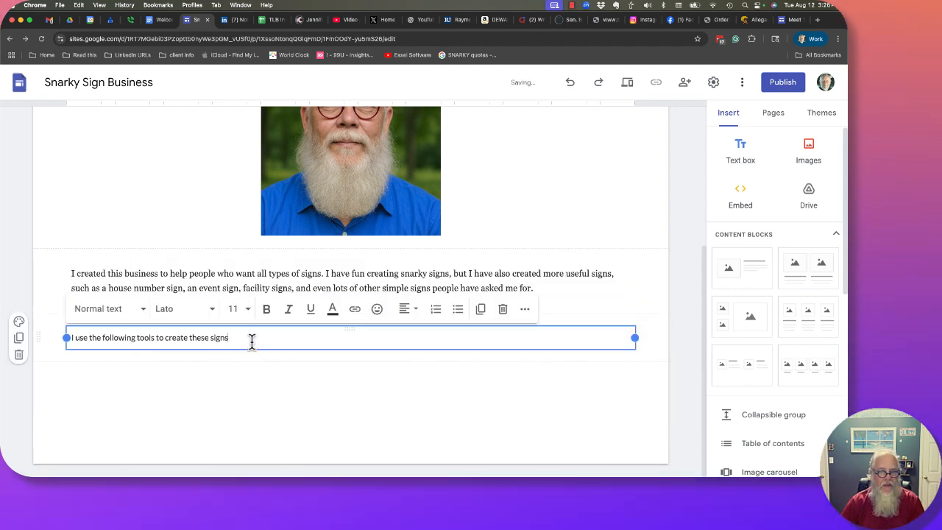
{"action": "left_click", "coordinate": [91, 381]}
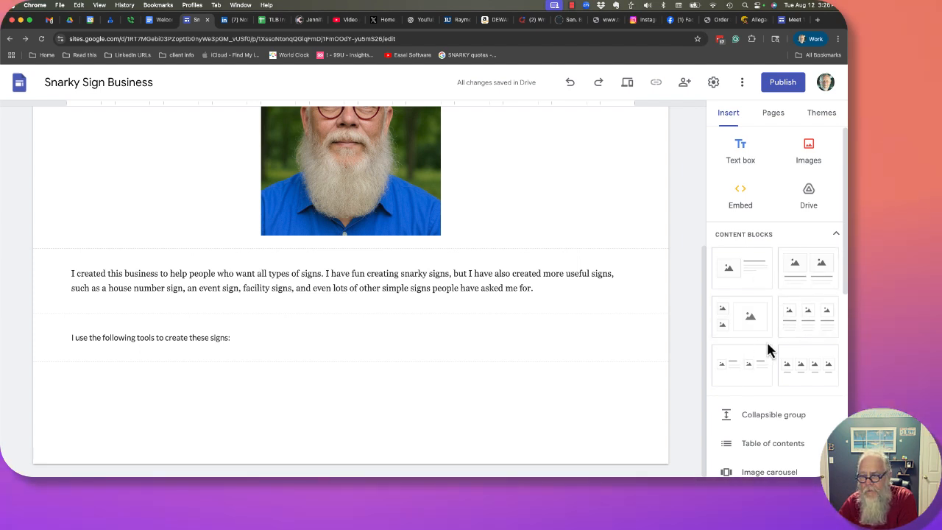
- Insert an image carousel with the recent Google Drive images of the Dewalt circular saw, xcarve, Dewalt table saw and Dewalt mitre saw
{"action": "scroll", "coordinate": [765, 350], "scroll_direction": "down", "scroll_amount": 3}
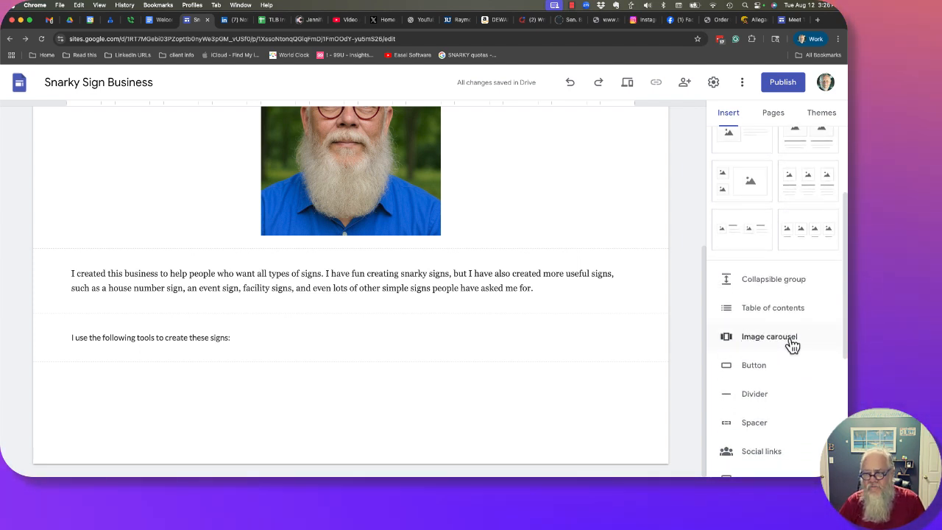
{"action": "left_click", "coordinate": [769, 338]}
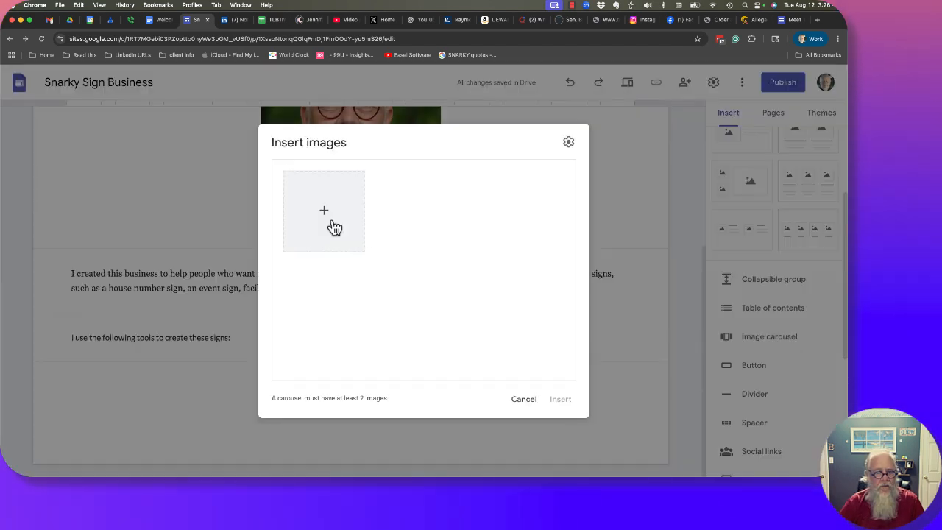
{"action": "left_click", "coordinate": [327, 218]}
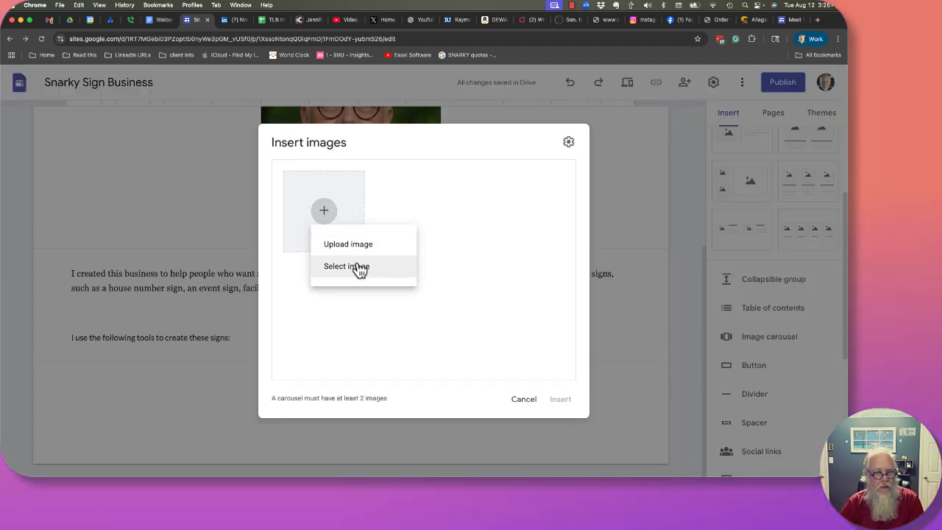
{"action": "left_click", "coordinate": [357, 268]}
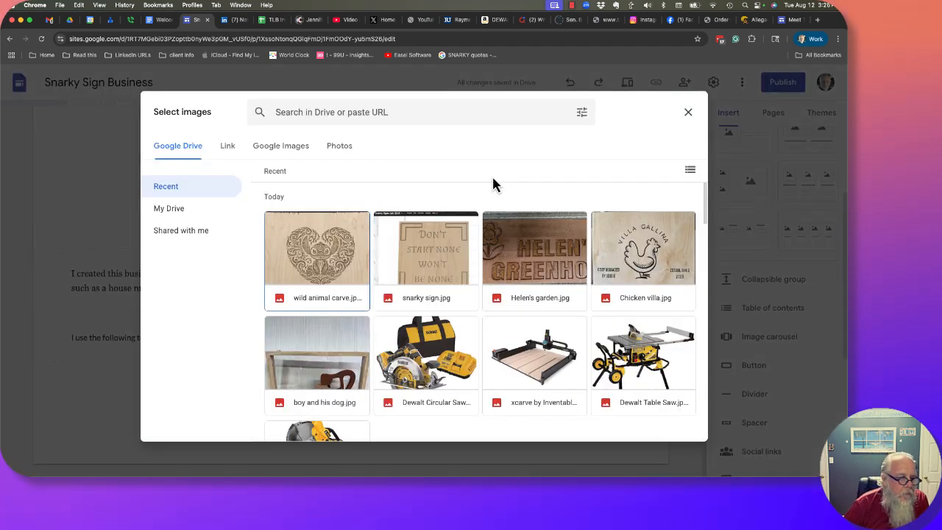
{"action": "scroll", "coordinate": [434, 313], "scroll_direction": "down", "scroll_amount": 2}
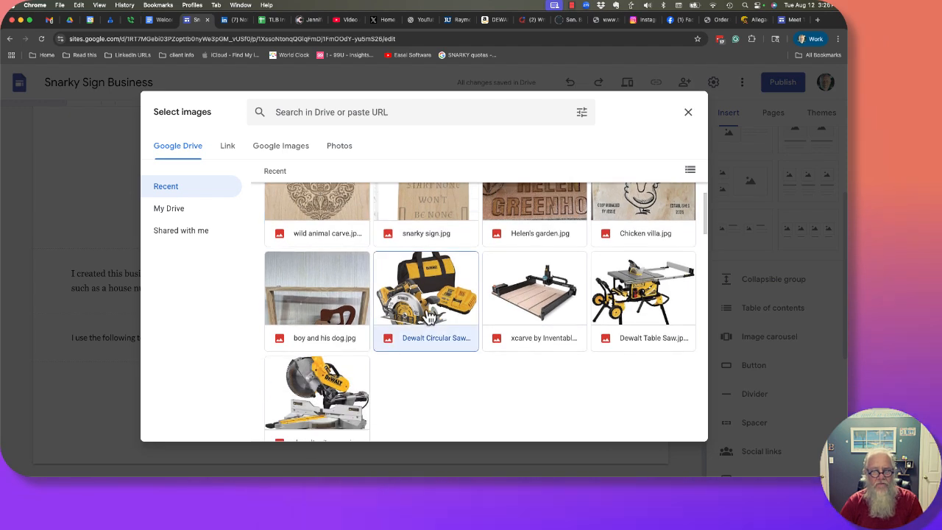
{"action": "left_click", "coordinate": [430, 315]}
{"action": "left_click", "coordinate": [547, 286]}
{"action": "left_click", "coordinate": [631, 269]}
{"action": "scroll", "coordinate": [293, 401], "scroll_direction": "down", "scroll_amount": 1}
{"action": "left_click", "coordinate": [292, 401]}
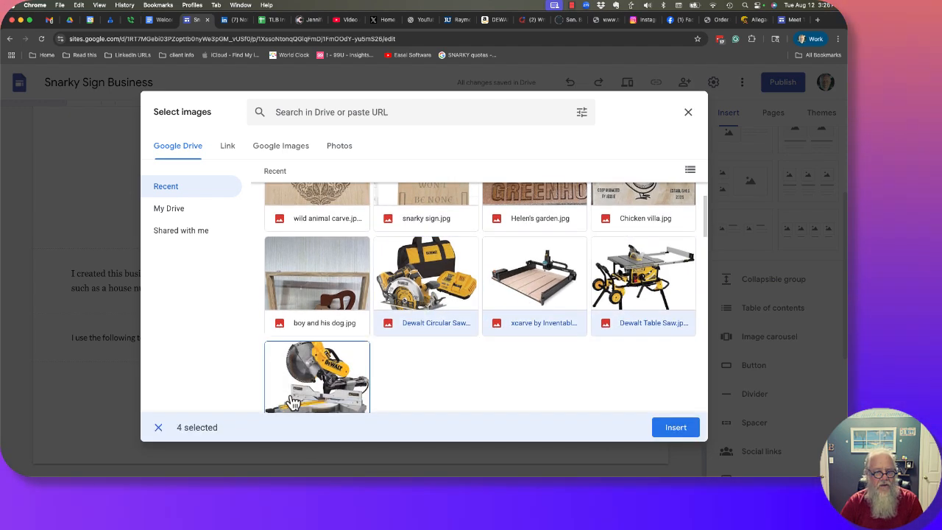
{"action": "left_click", "coordinate": [681, 428]}
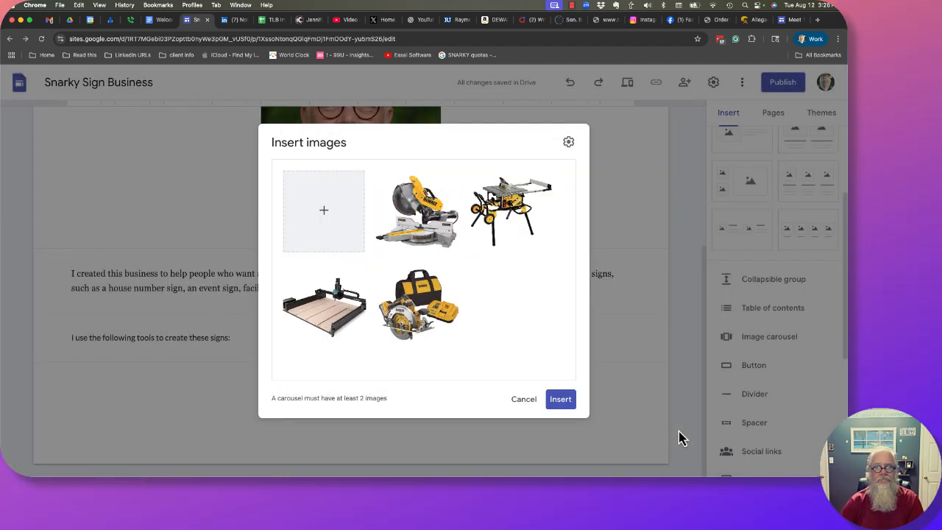
{"action": "left_click", "coordinate": [559, 401]}
- Edit the carousel and give the mitre saw image the alt text "Dewalt Mitre saw"
{"action": "scroll", "coordinate": [423, 272], "scroll_direction": "down", "scroll_amount": 3}
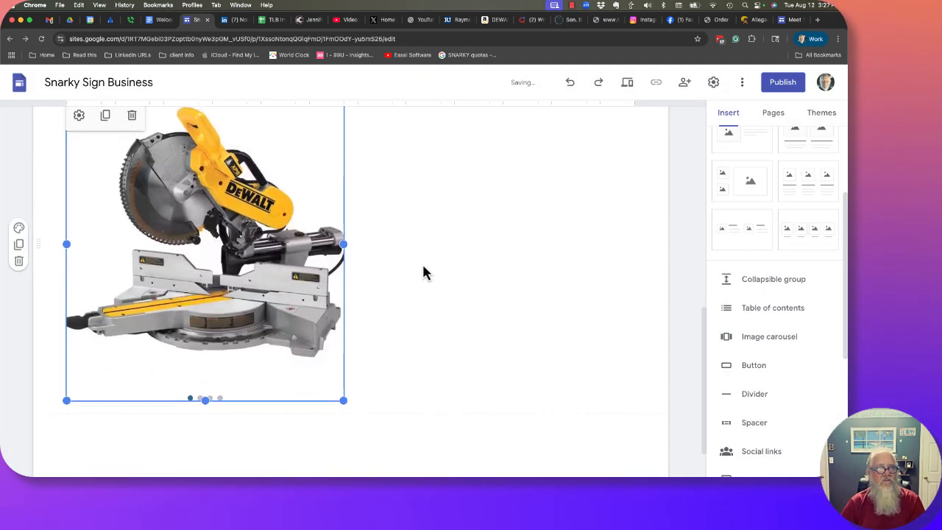
{"action": "left_click", "coordinate": [81, 125]}
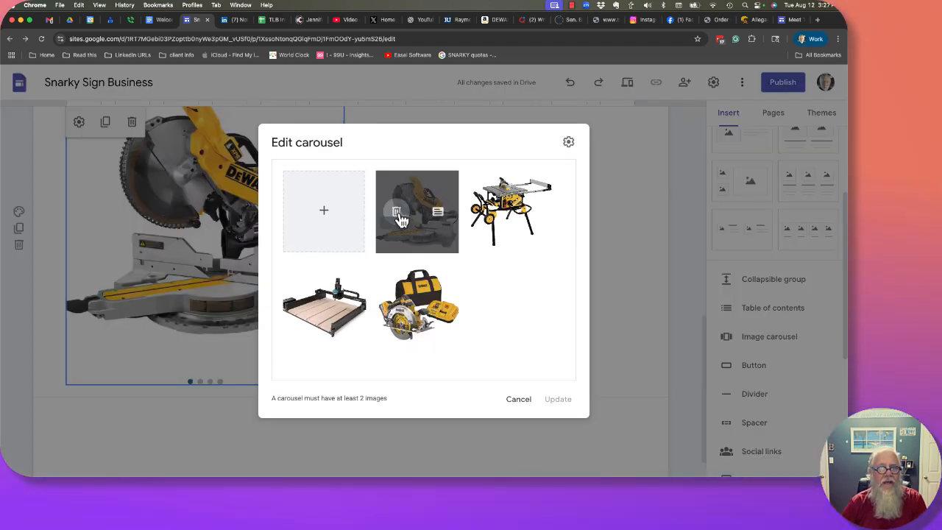
{"action": "left_click", "coordinate": [438, 214]}
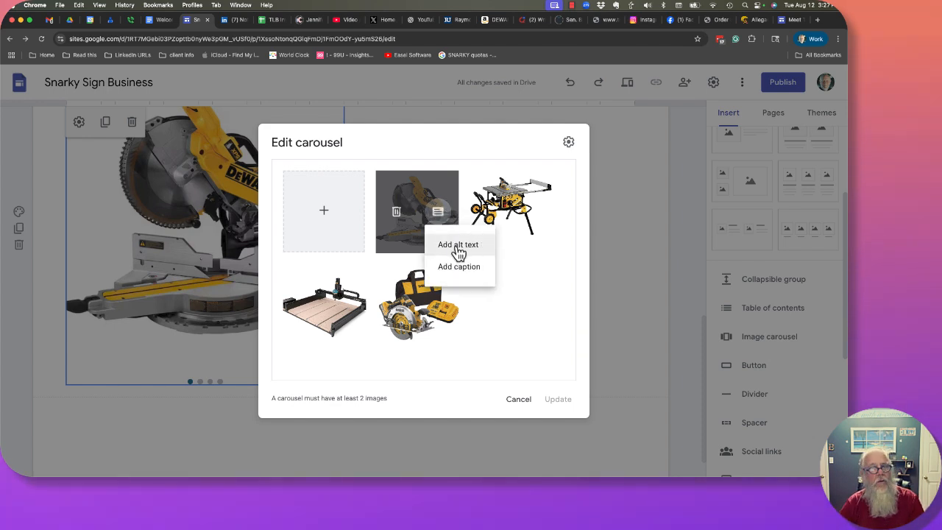
{"action": "left_click", "coordinate": [458, 245]}
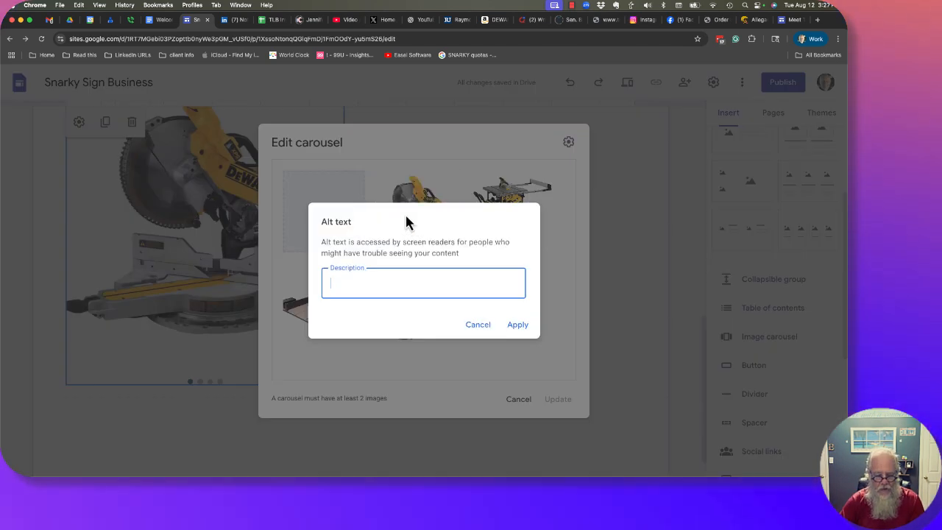
{"action": "type", "text": "Dewalt Mi"}
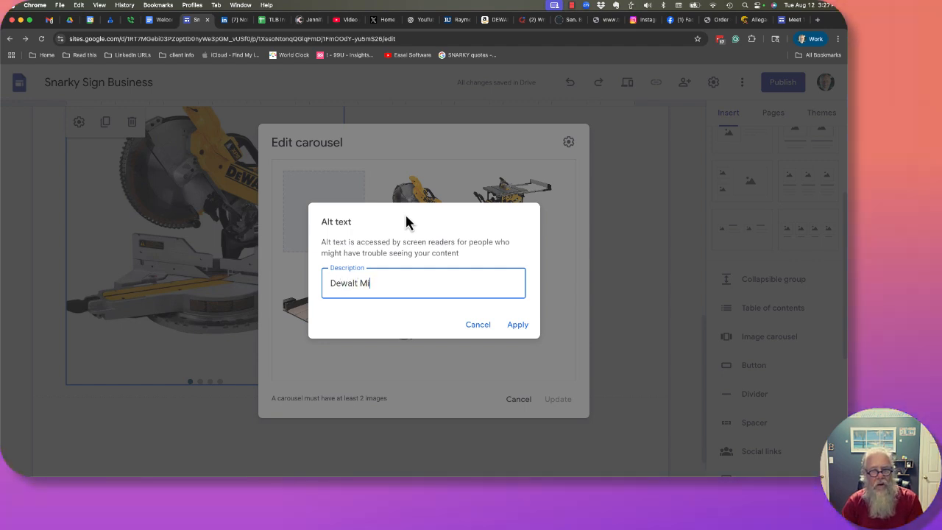
{"action": "type", "text": "tre saw"}
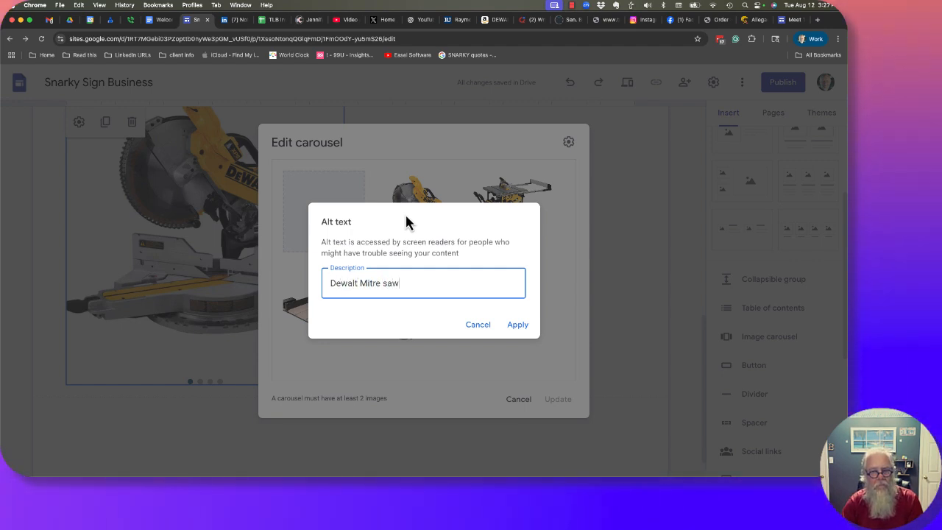
{"action": "left_click", "coordinate": [518, 325]}
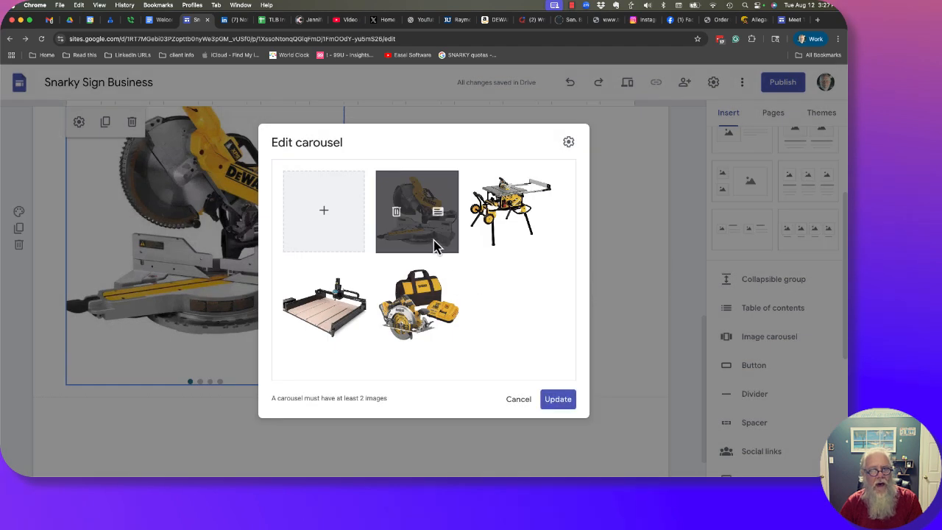
- Add the caption "Dewalt Mitre Saw" to the mitre saw image and update the carousel
{"action": "left_click", "coordinate": [437, 212]}
{"action": "left_click", "coordinate": [457, 266]}
{"action": "type", "text": "e"}
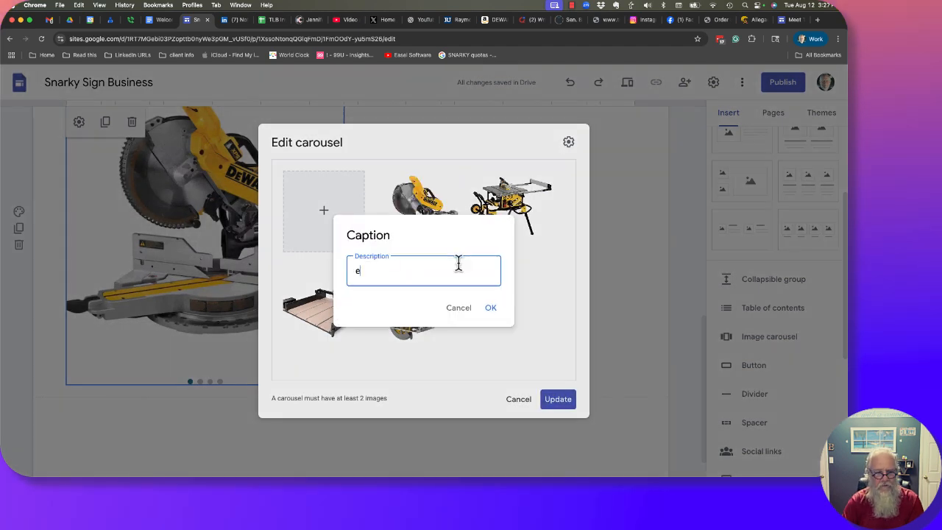
{"action": "type", "text": "Dewal"}
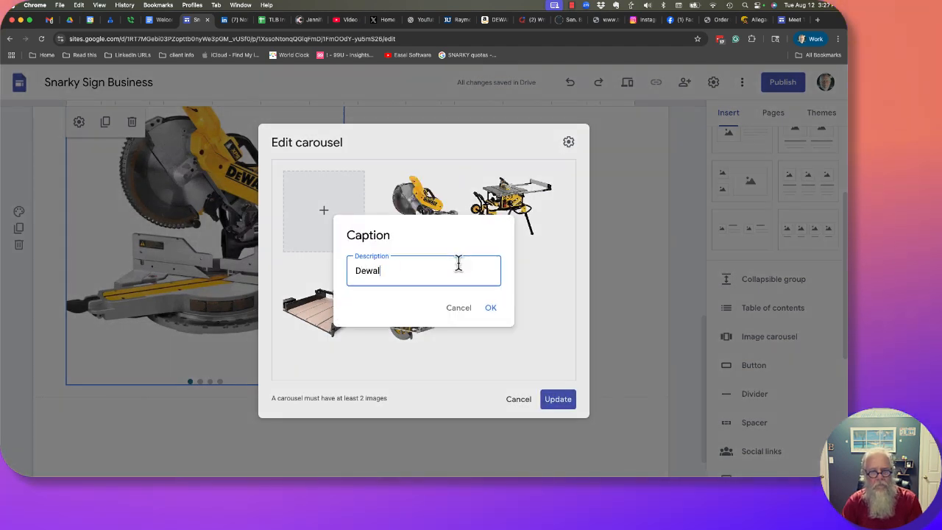
{"action": "type", "text": "t Mitre Saw"}
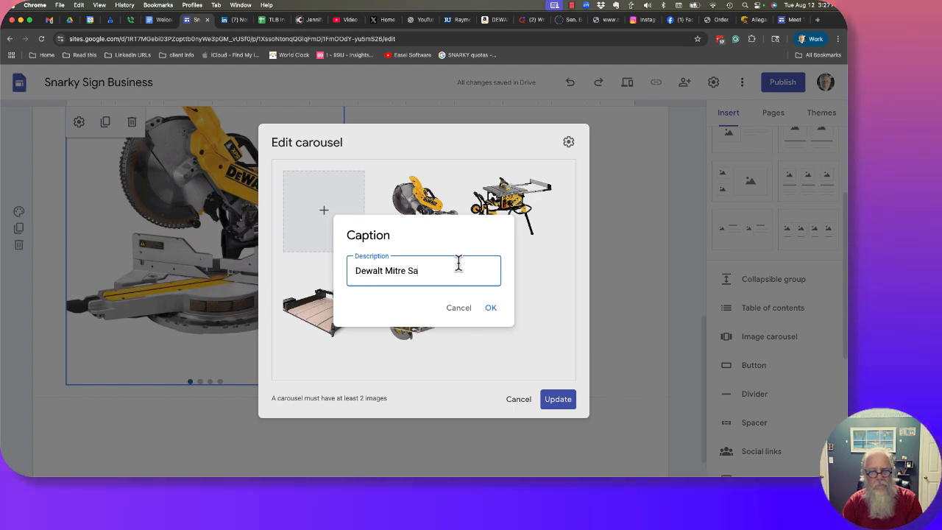
{"action": "left_click", "coordinate": [489, 309]}
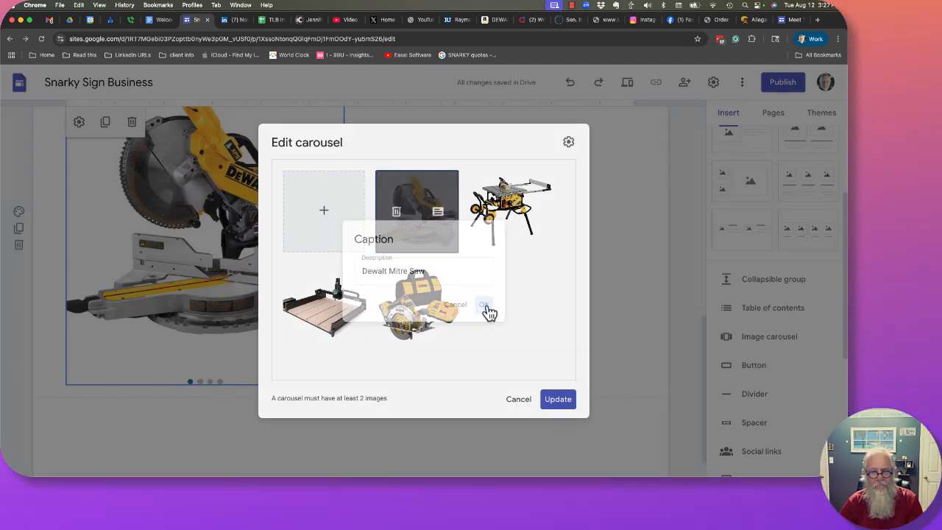
{"action": "left_click", "coordinate": [557, 399]}
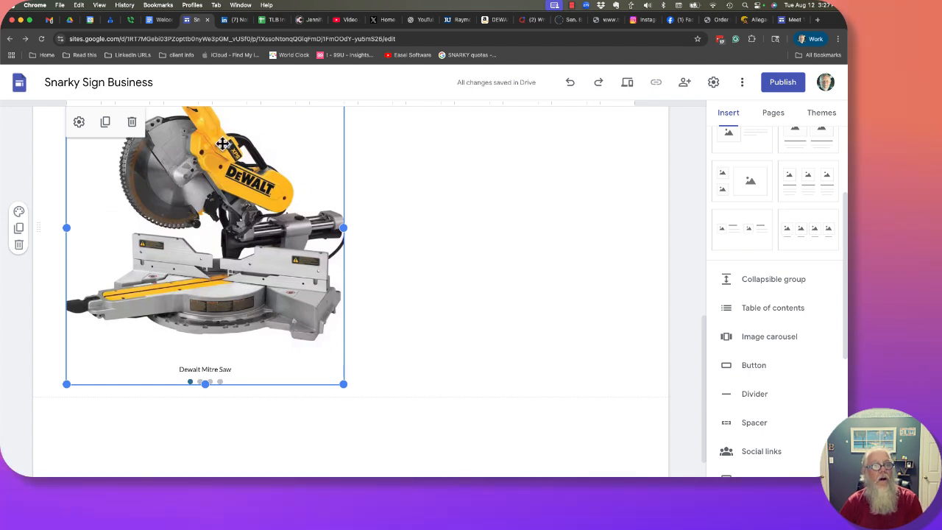
- Move the tool carousel to the horizontal centre of its section and review the page from the heading down
{"action": "left_click_drag", "start_coordinate": [166, 219], "coordinate": [359, 176]}
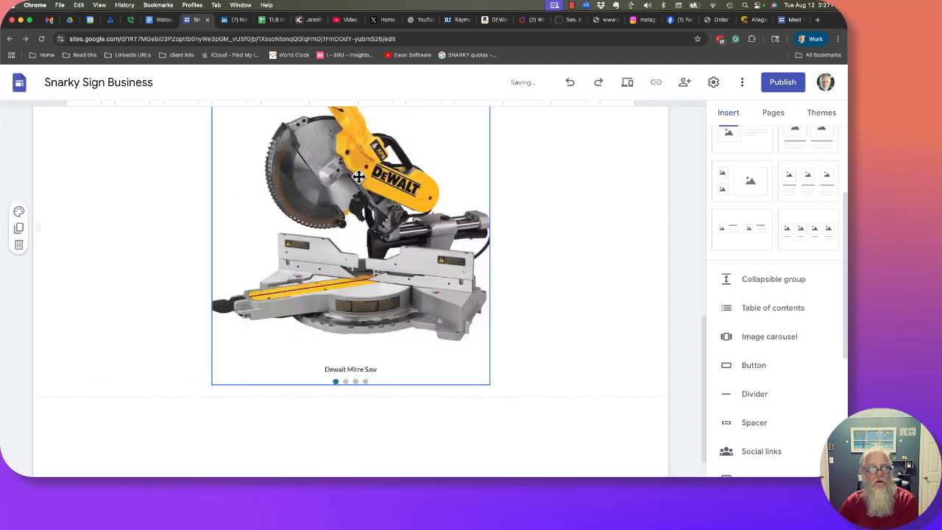
{"action": "scroll", "coordinate": [615, 221], "scroll_direction": "up", "scroll_amount": 5}
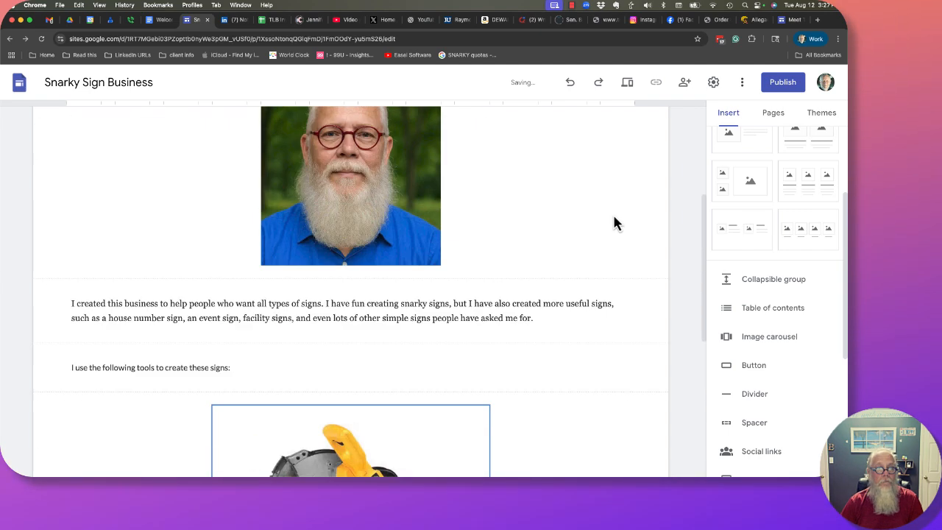
{"action": "scroll", "coordinate": [496, 200], "scroll_direction": "up", "scroll_amount": 3}
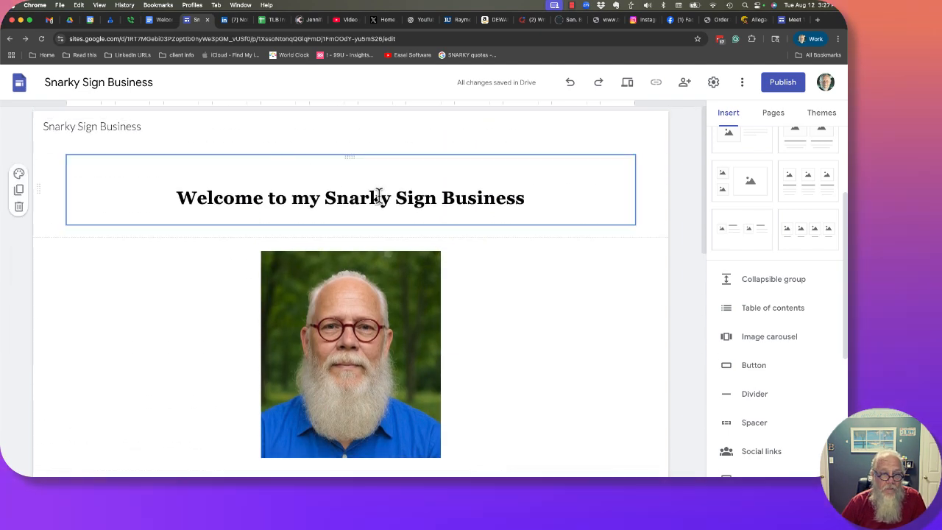
{"action": "scroll", "coordinate": [486, 367], "scroll_direction": "down", "scroll_amount": 6}
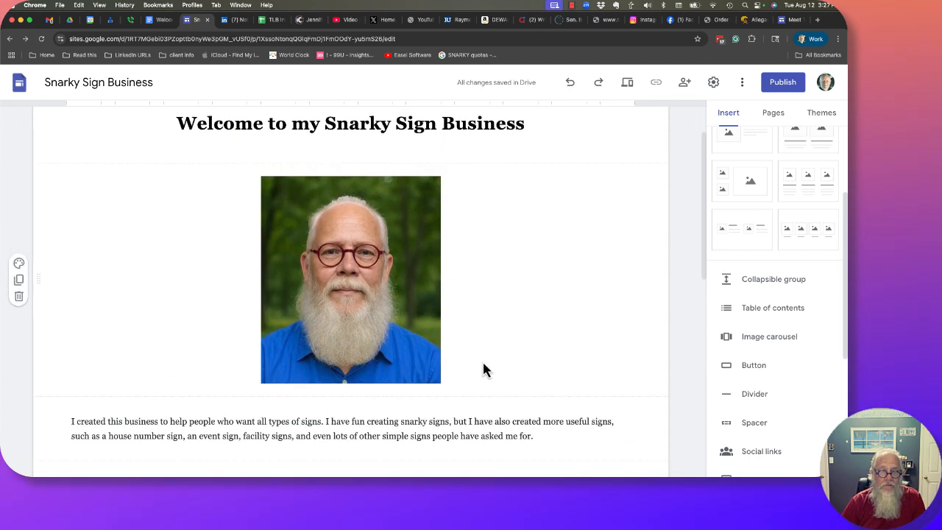
- Preview the site as visitors see it on a large screen and review the page from the heading down to the carousel
{"action": "scroll", "coordinate": [462, 321], "scroll_direction": "down", "scroll_amount": 5}
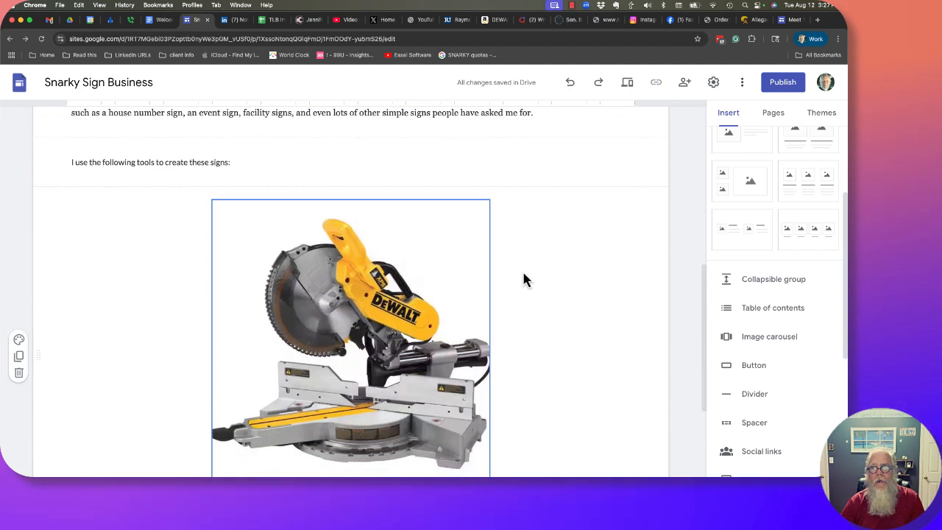
{"action": "left_click", "coordinate": [629, 83]}
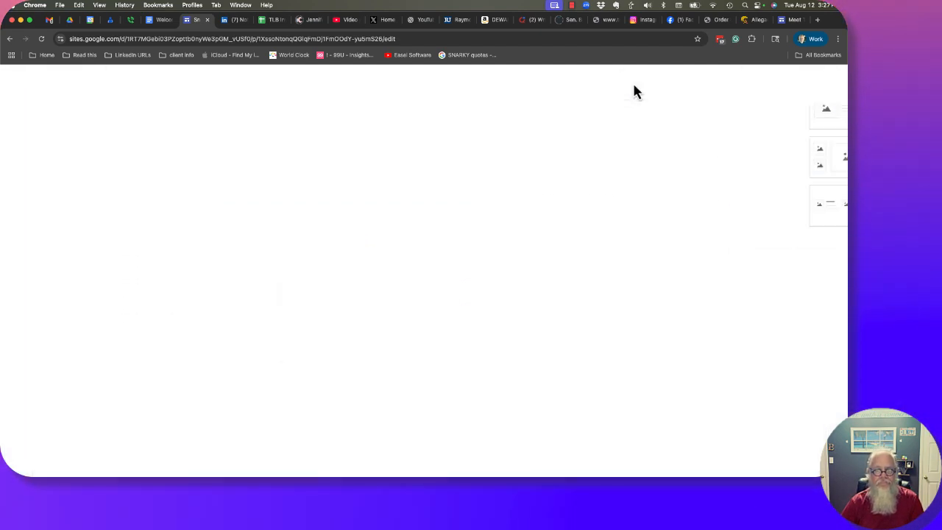
{"action": "scroll", "coordinate": [660, 278], "scroll_direction": "down", "scroll_amount": 3}
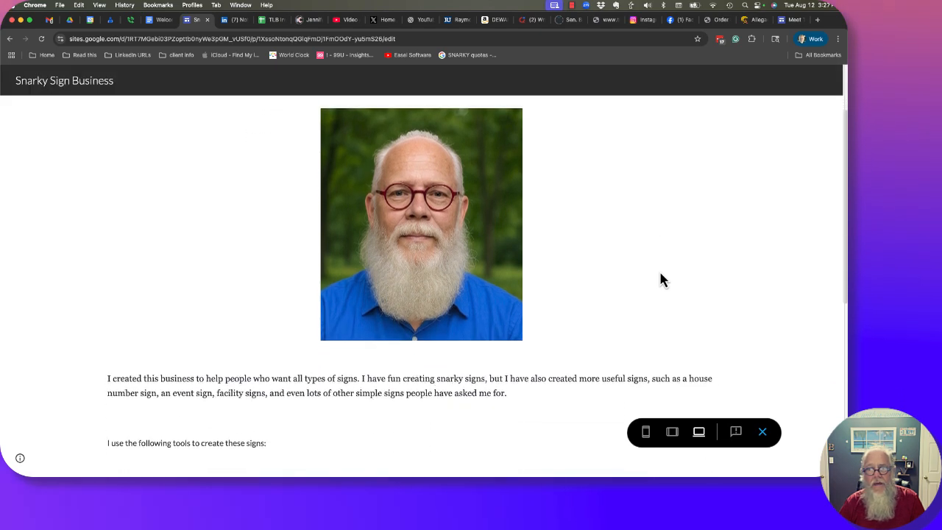
{"action": "scroll", "coordinate": [660, 278], "scroll_direction": "up", "scroll_amount": 3}
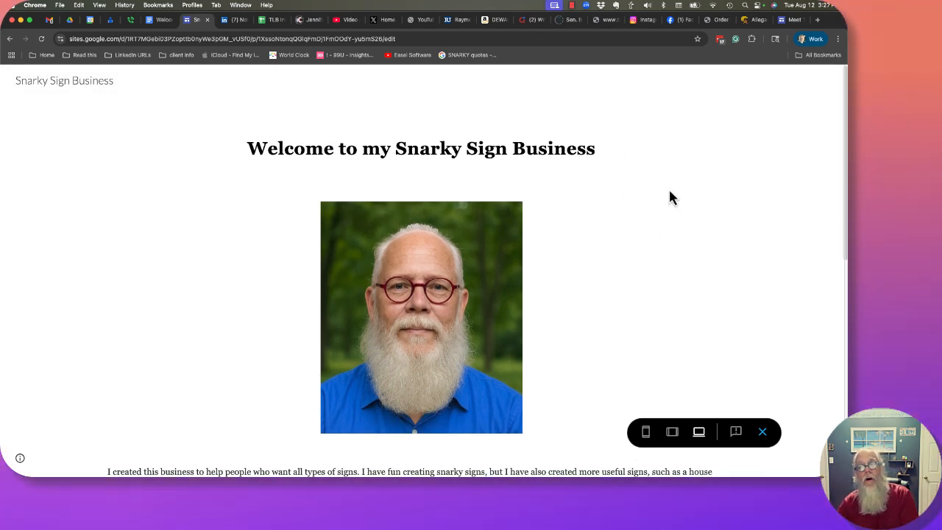
{"action": "scroll", "coordinate": [623, 219], "scroll_direction": "down", "scroll_amount": 1}
{"action": "scroll", "coordinate": [625, 216], "scroll_direction": "down", "scroll_amount": 10}
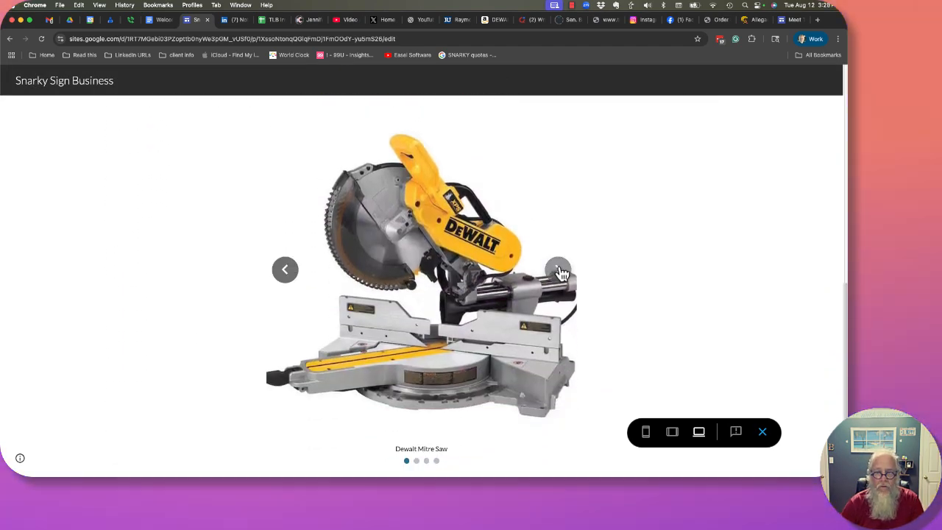
- Cycle through all the tool carousel's images in the preview, check the mitre saw caption and exit the preview
{"action": "left_click", "coordinate": [560, 272]}
{"action": "left_click", "coordinate": [561, 272]}
{"action": "left_click", "coordinate": [561, 272]}
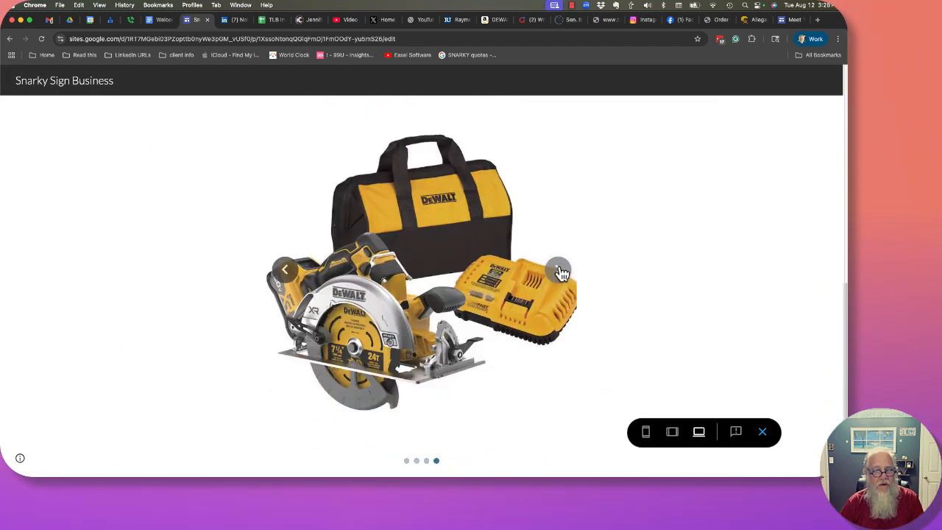
{"action": "left_click", "coordinate": [561, 272]}
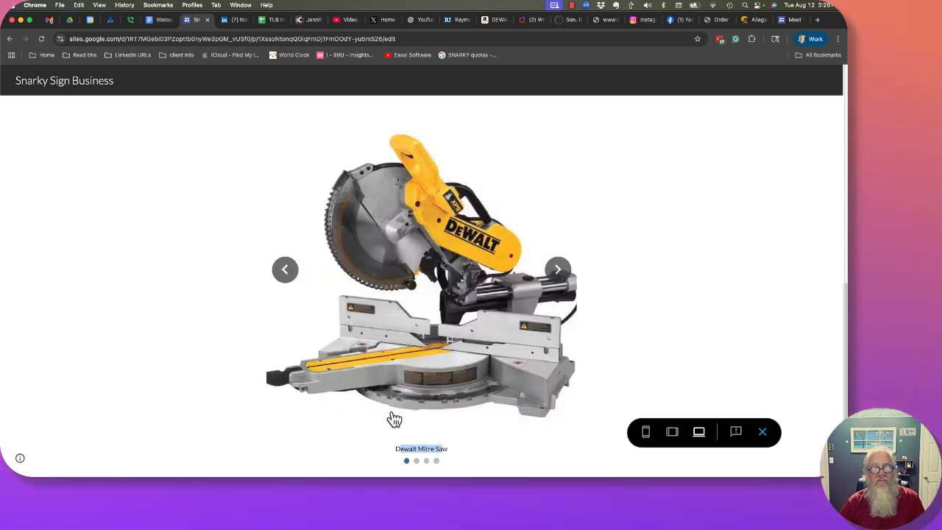
{"action": "left_click_drag", "start_coordinate": [427, 455], "coordinate": [456, 456]}
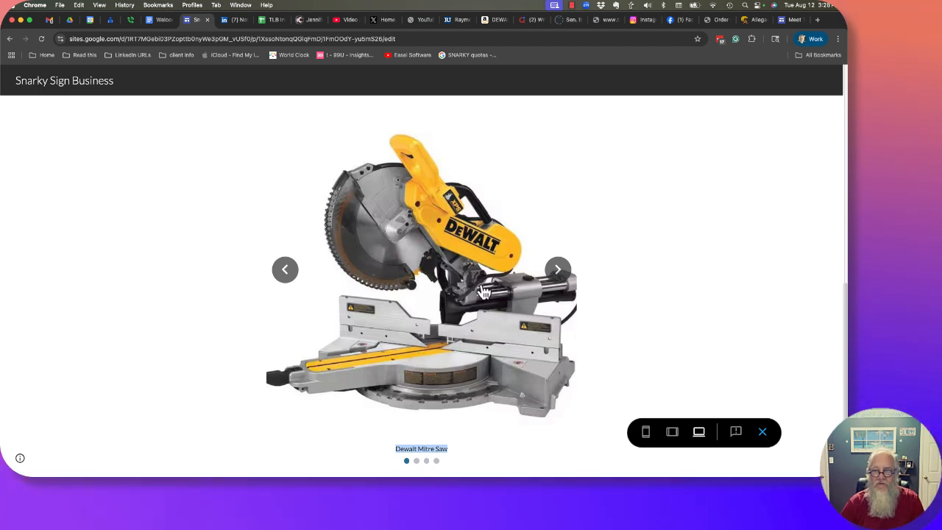
{"action": "left_click", "coordinate": [762, 433]}
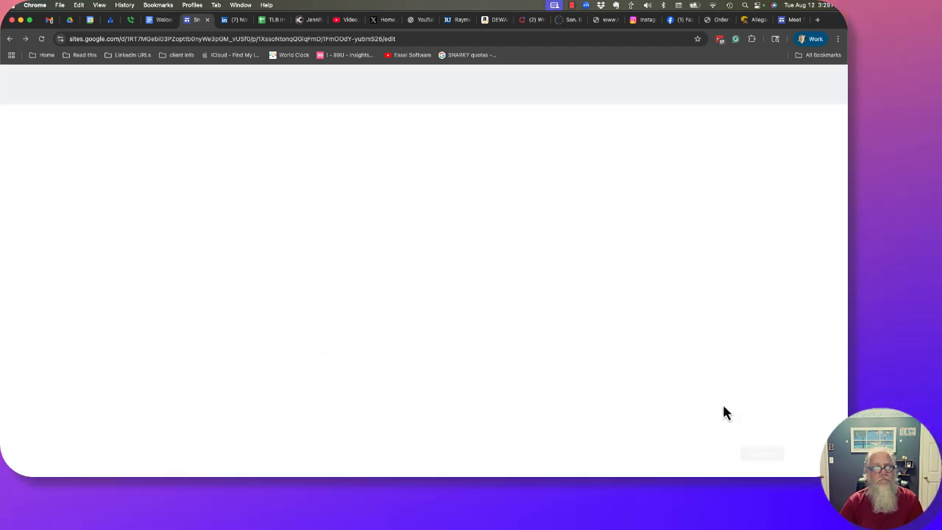
- Set the site's navigation mode to Side in the site settings
{"action": "scroll", "coordinate": [445, 309], "scroll_direction": "down", "scroll_amount": 5}
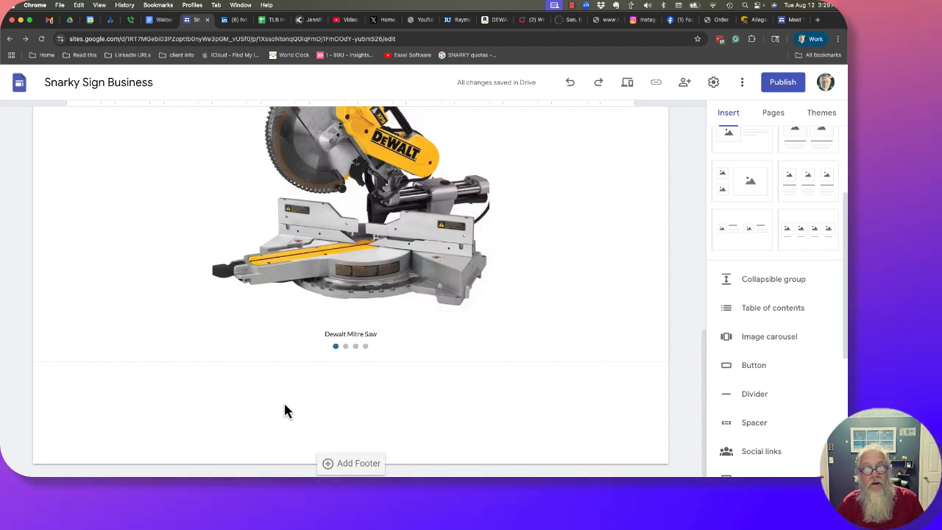
{"action": "scroll", "coordinate": [283, 409], "scroll_direction": "up", "scroll_amount": 20}
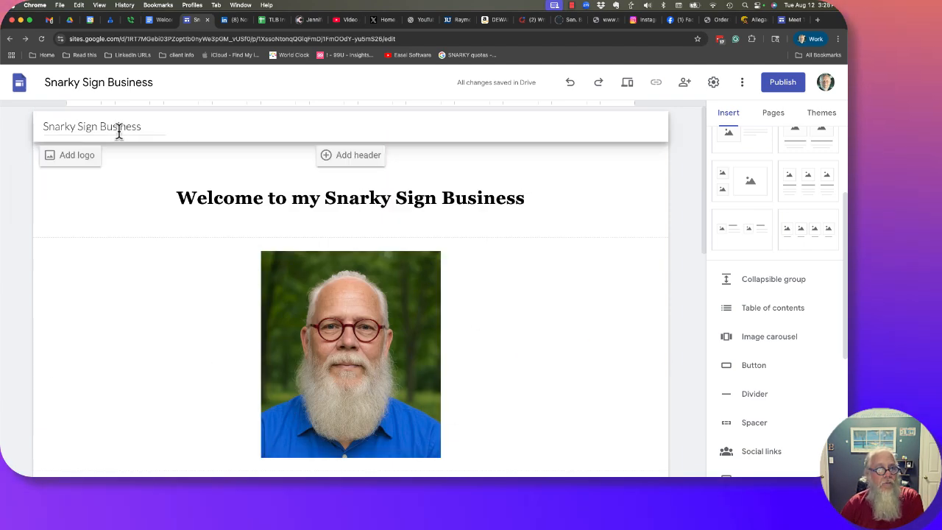
{"action": "left_click", "coordinate": [713, 84]}
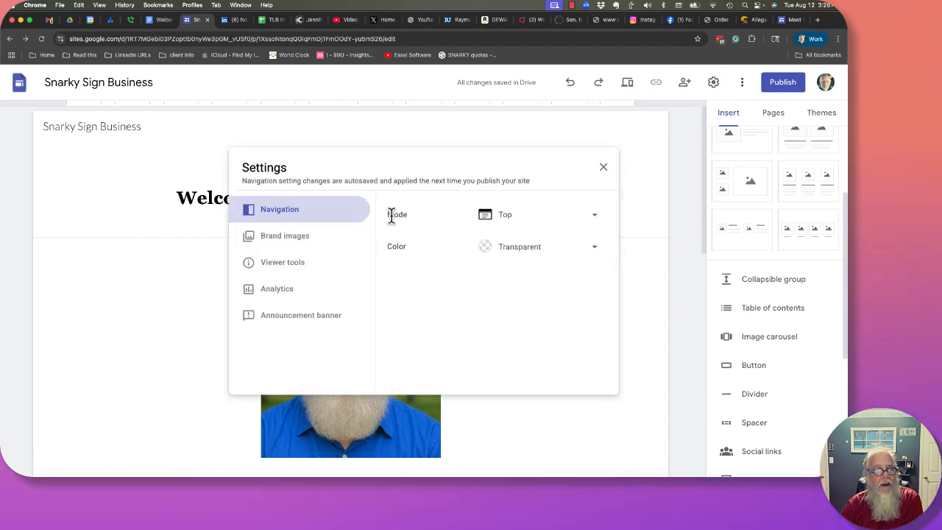
{"action": "left_click", "coordinate": [507, 219]}
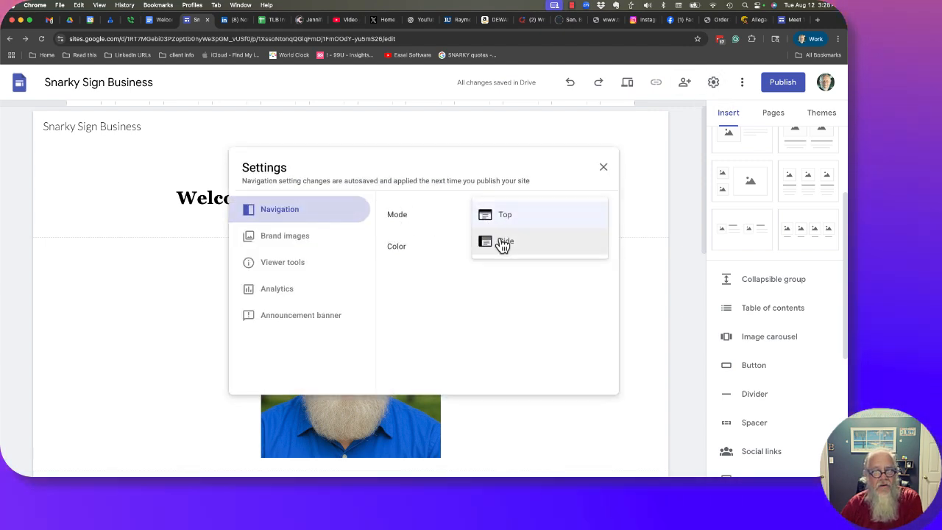
{"action": "left_click", "coordinate": [504, 243]}
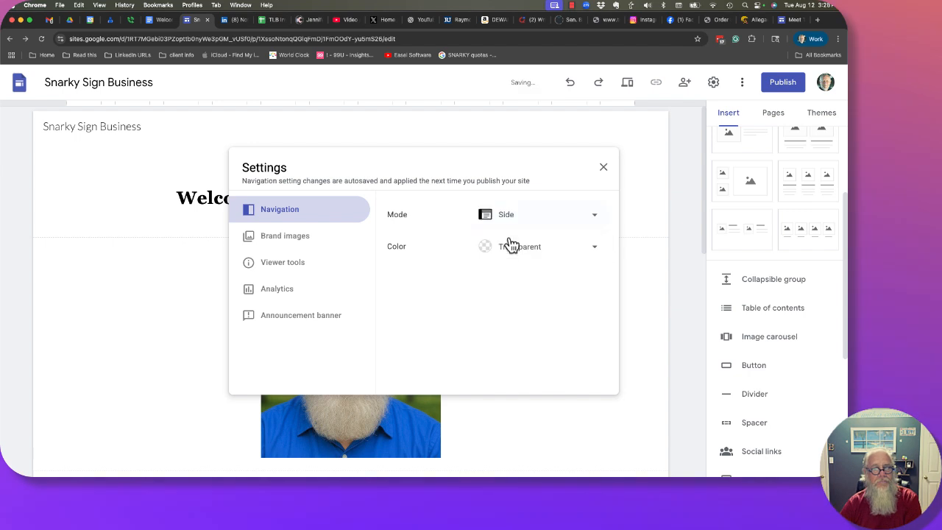
{"action": "left_click", "coordinate": [604, 169]}
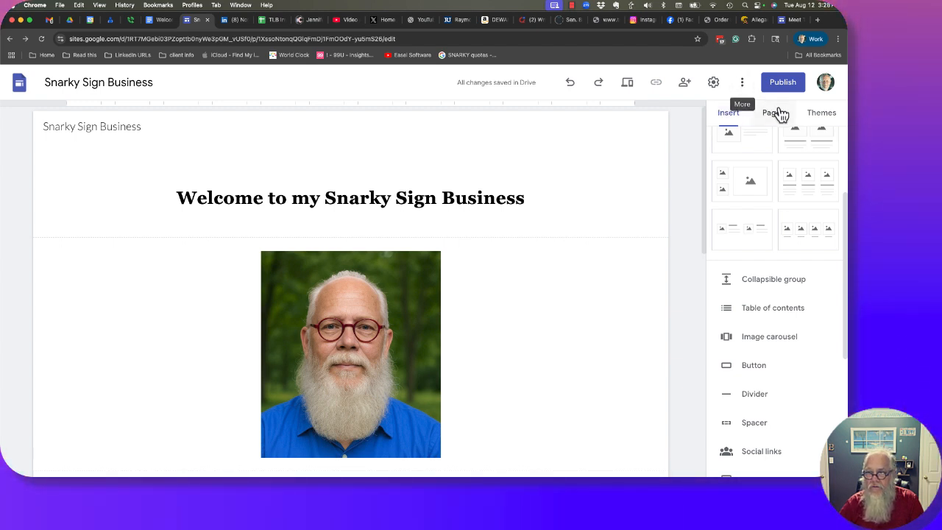
- Add a new page named Products to the site
{"action": "left_click", "coordinate": [779, 114]}
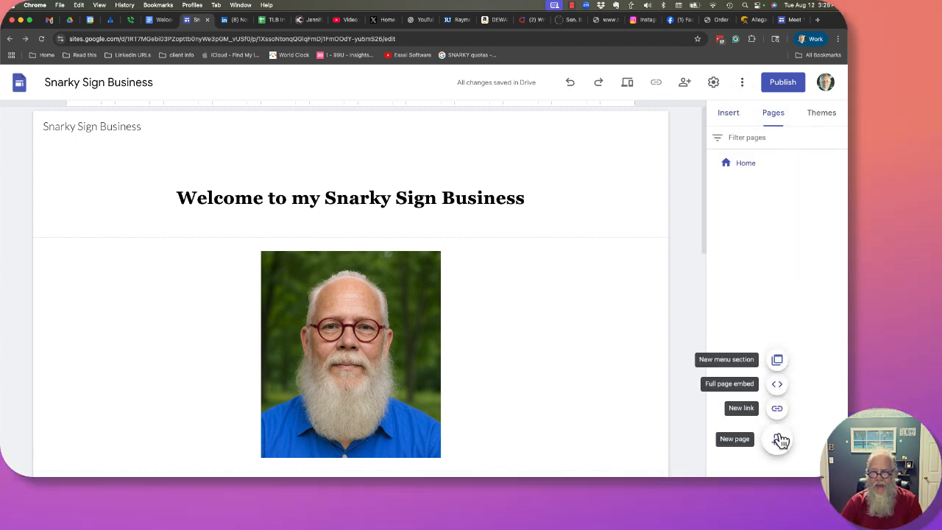
{"action": "left_click", "coordinate": [779, 440]}
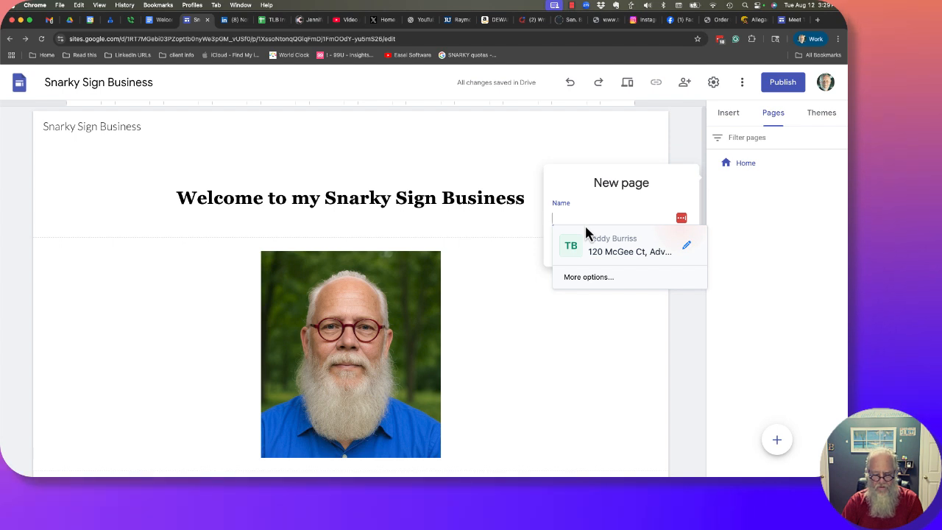
{"action": "type", "text": "Products"}
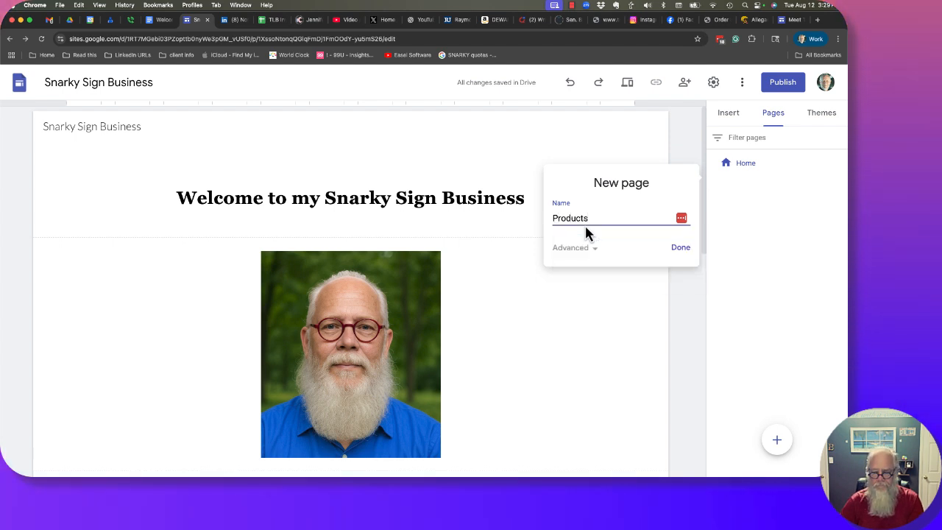
{"action": "left_click", "coordinate": [680, 247]}
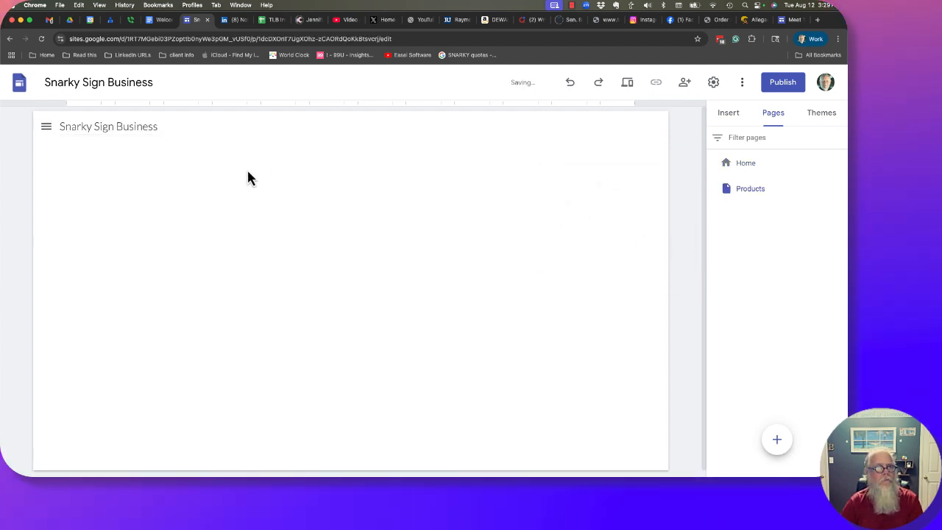
- Switch between the Home and Products pages and examine the Products page's properties, including the custom path option
{"action": "left_click", "coordinate": [747, 166]}
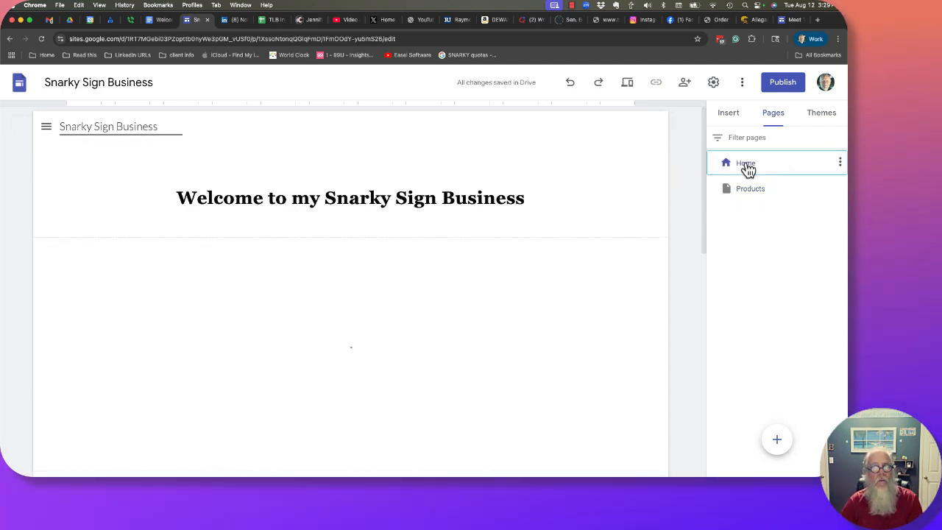
{"action": "left_click", "coordinate": [758, 191]}
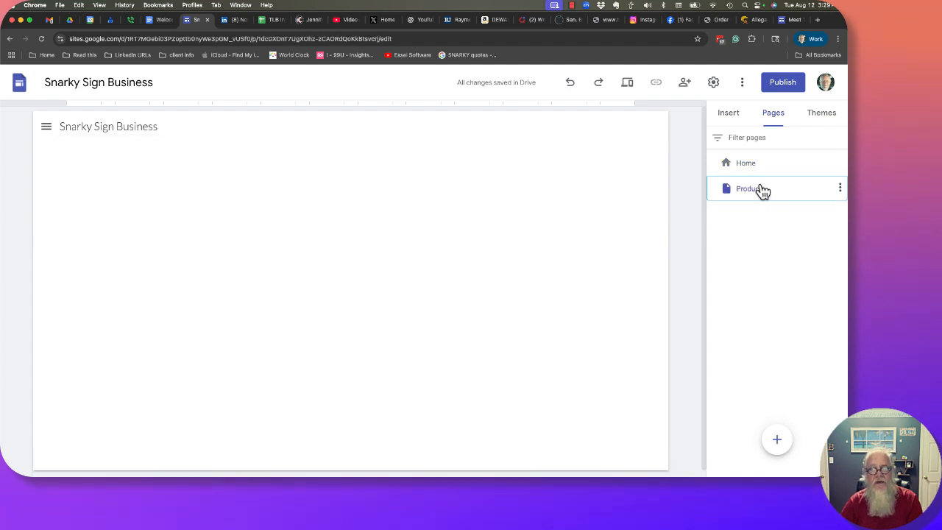
{"action": "left_click", "coordinate": [839, 190]}
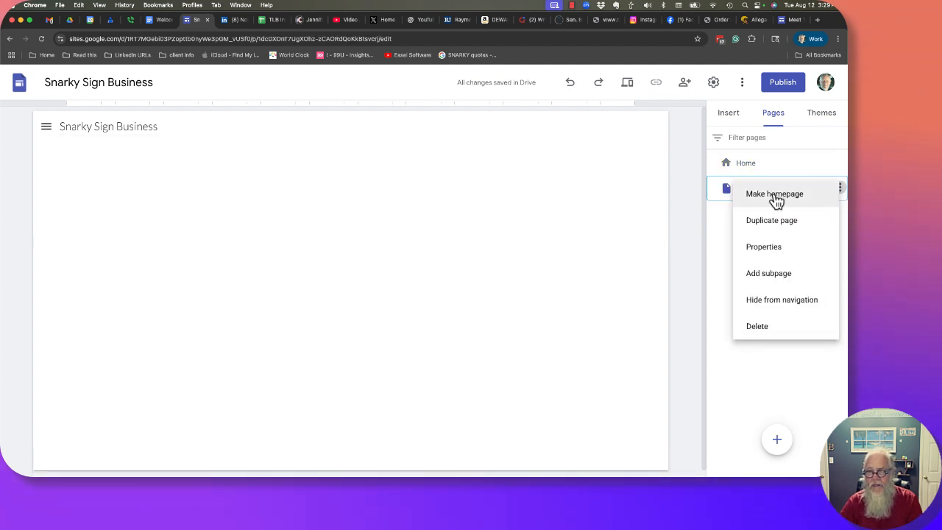
{"action": "left_click", "coordinate": [768, 247]}
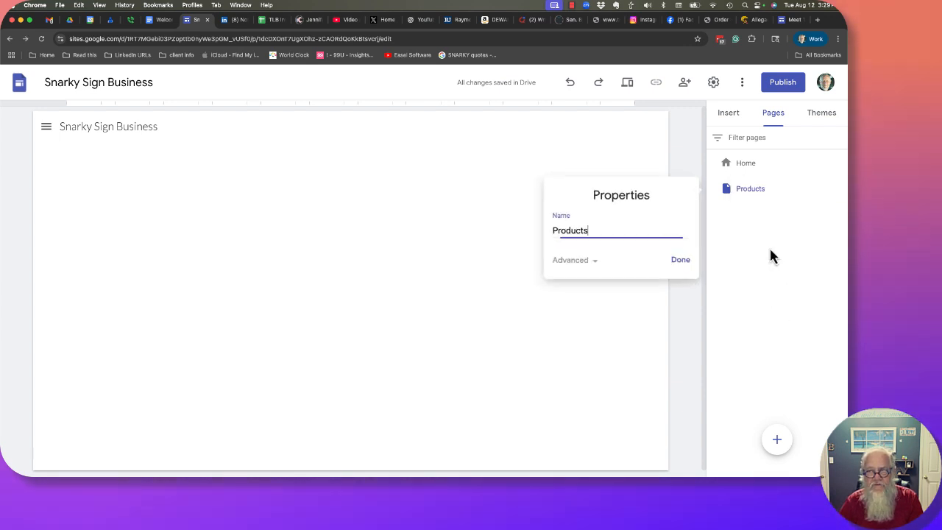
{"action": "left_click", "coordinate": [592, 260]}
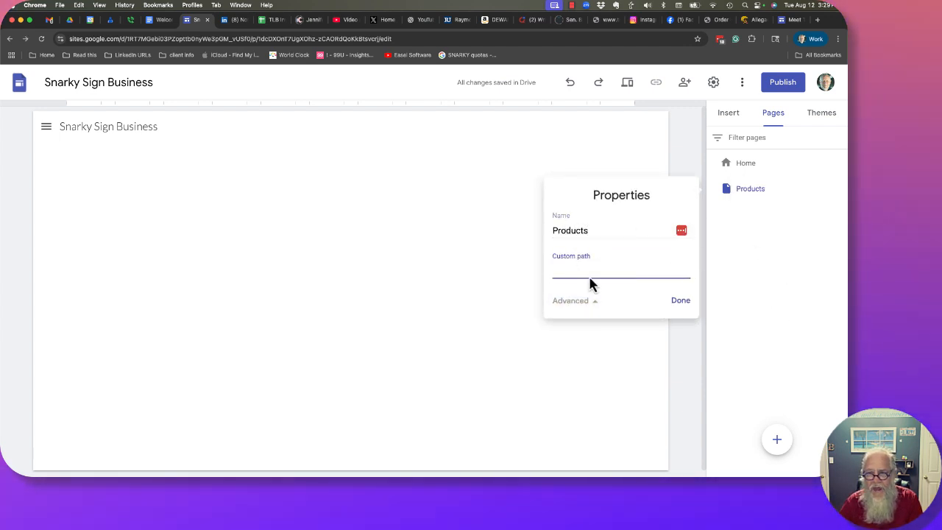
{"action": "left_click", "coordinate": [681, 303]}
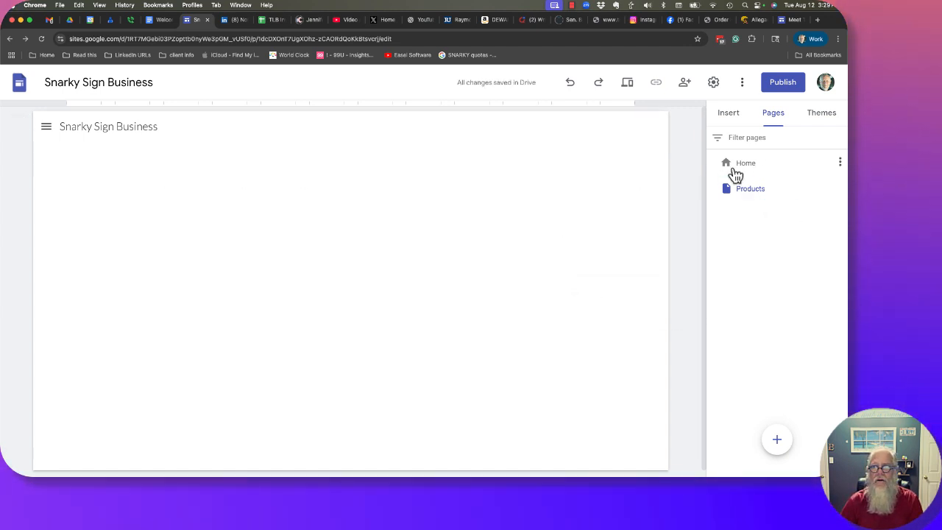
- Insert a text box on the Products page reading "These are some of the items I have made recently in my Snarky Sign Business"
{"action": "left_click", "coordinate": [728, 117]}
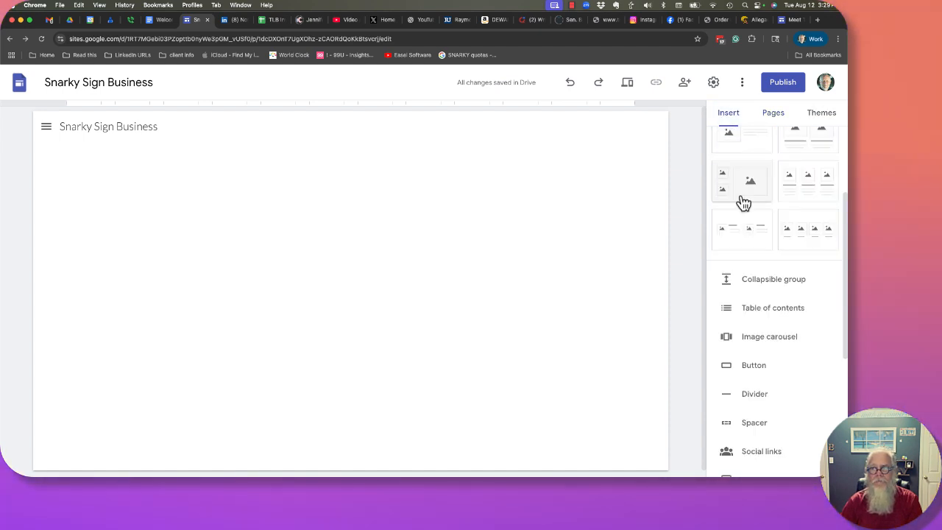
{"action": "scroll", "coordinate": [740, 201], "scroll_direction": "up", "scroll_amount": 3}
{"action": "left_click", "coordinate": [740, 151]}
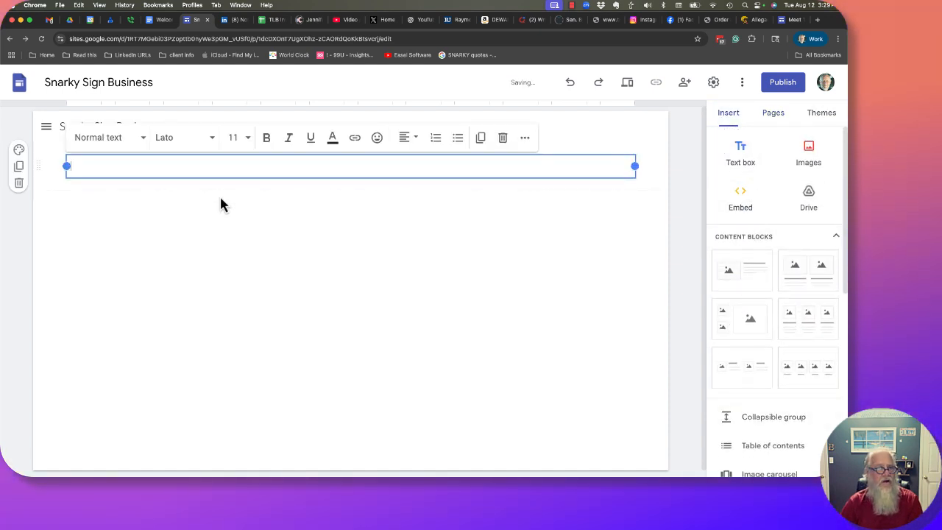
{"action": "type", "text": "These are some of the items I have made recently in my Snarky Sign Business"}
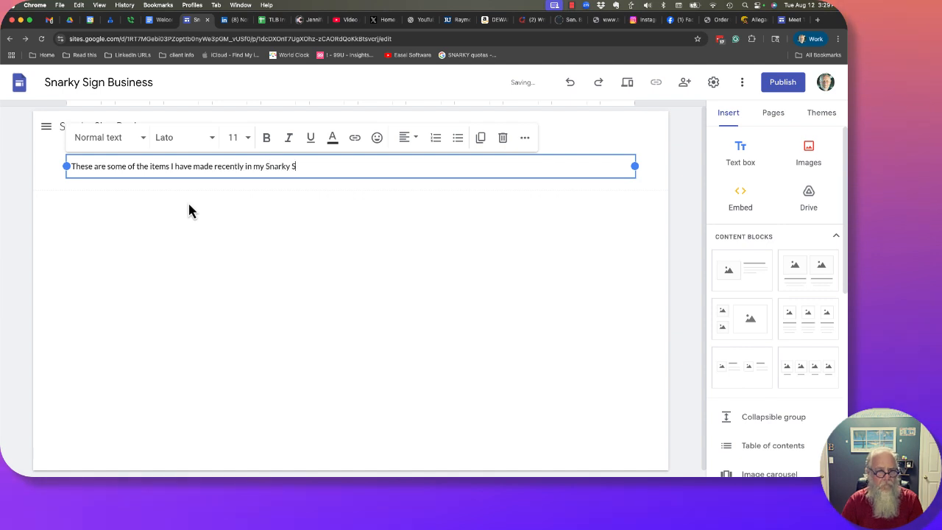
{"action": "left_click", "coordinate": [114, 202]}
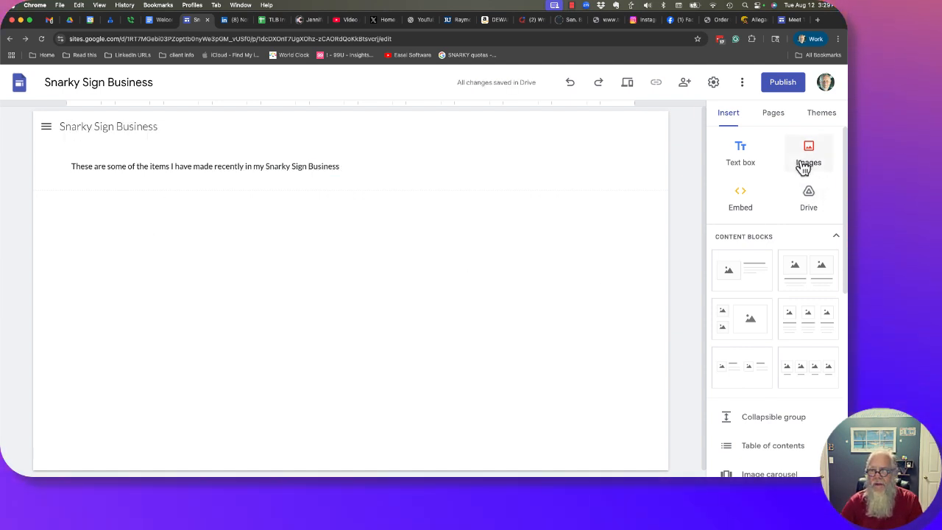
- Insert the wild animal carve, snarky sign, Helen's garden and Chicken villa images from Google Drive onto the Products page
{"action": "scroll", "coordinate": [799, 293], "scroll_direction": "down", "scroll_amount": 1}
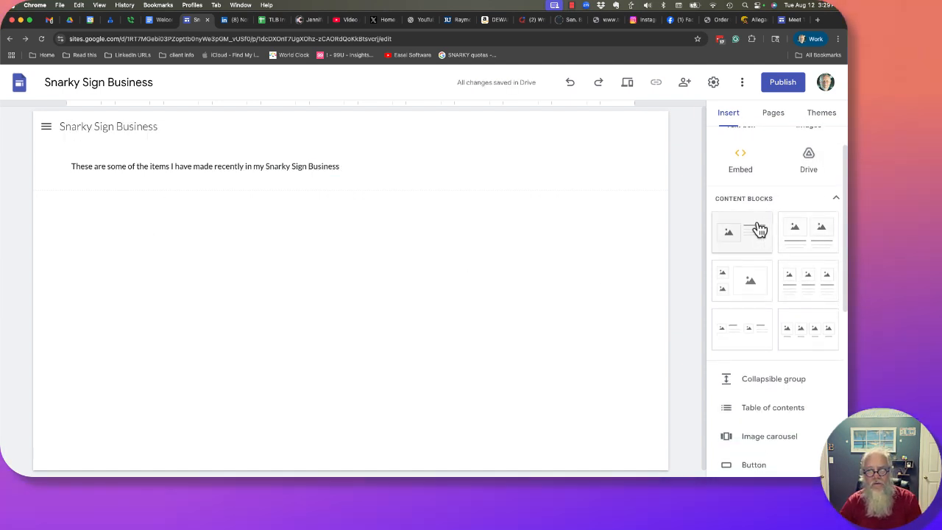
{"action": "scroll", "coordinate": [789, 270], "scroll_direction": "down", "scroll_amount": 2}
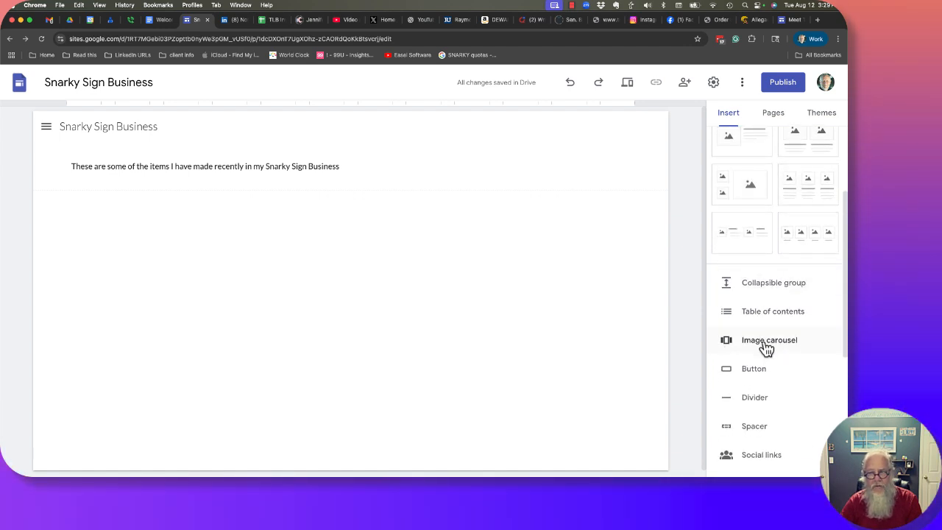
{"action": "scroll", "coordinate": [788, 340], "scroll_direction": "up", "scroll_amount": 3}
{"action": "left_click", "coordinate": [809, 154]}
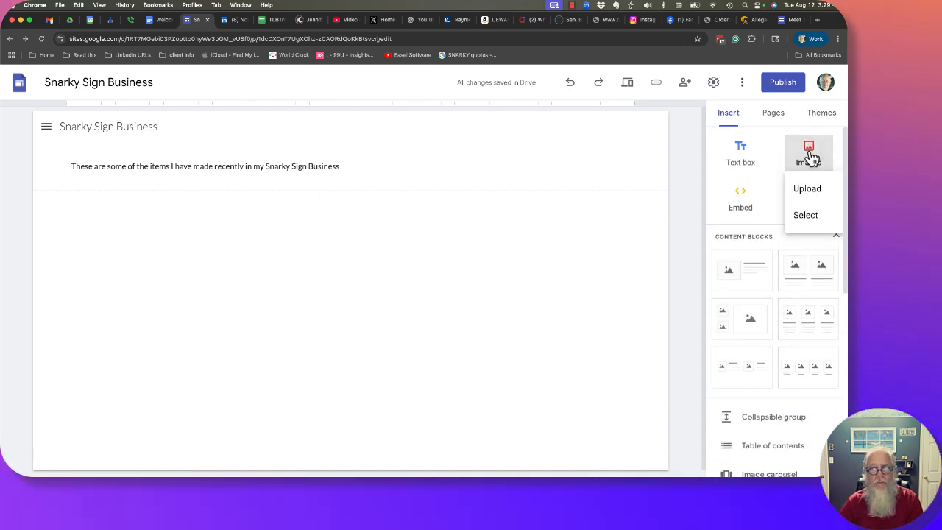
{"action": "left_click", "coordinate": [816, 214]}
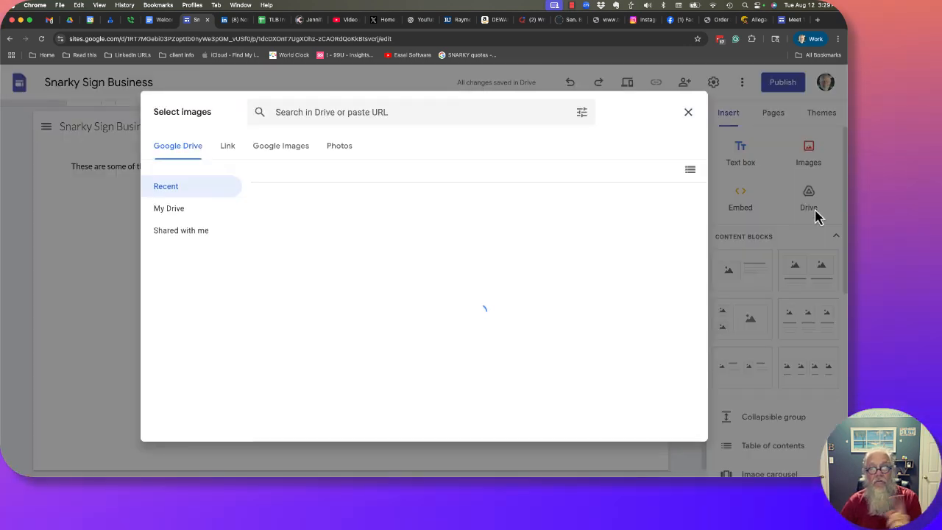
{"action": "left_click", "coordinate": [345, 273]}
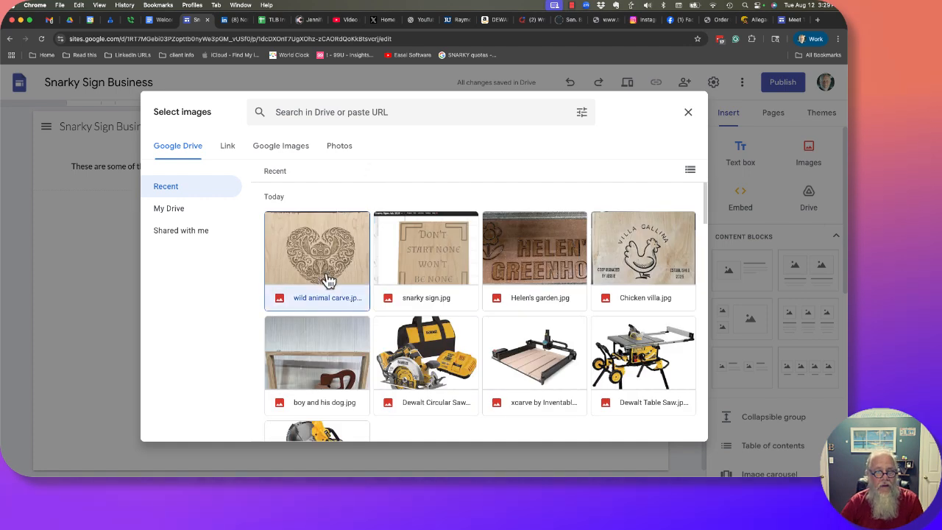
{"action": "left_click", "coordinate": [432, 267]}
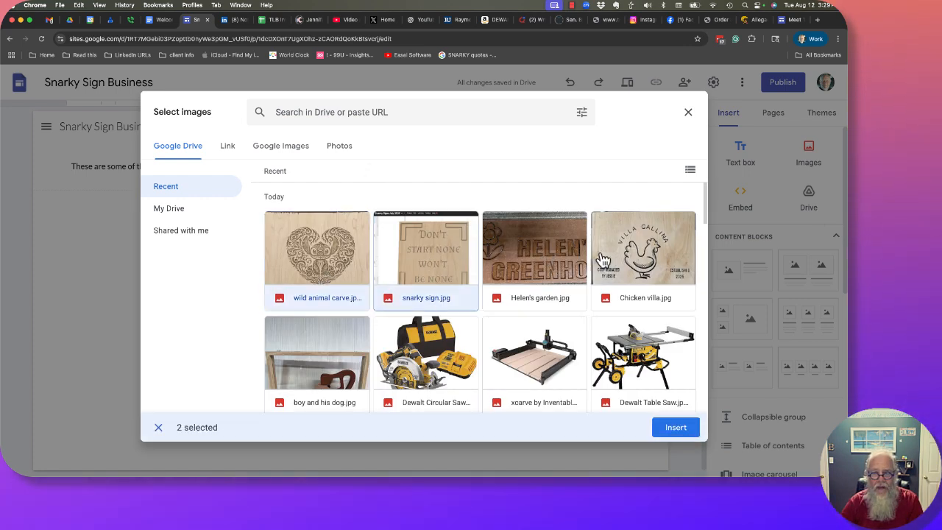
{"action": "left_click", "coordinate": [542, 260]}
{"action": "left_click", "coordinate": [601, 260]}
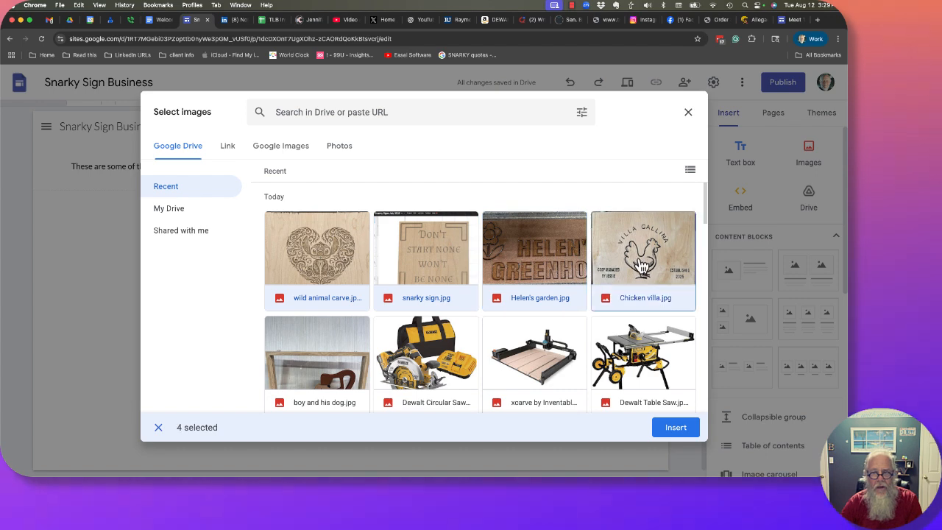
{"action": "left_click", "coordinate": [674, 428]}
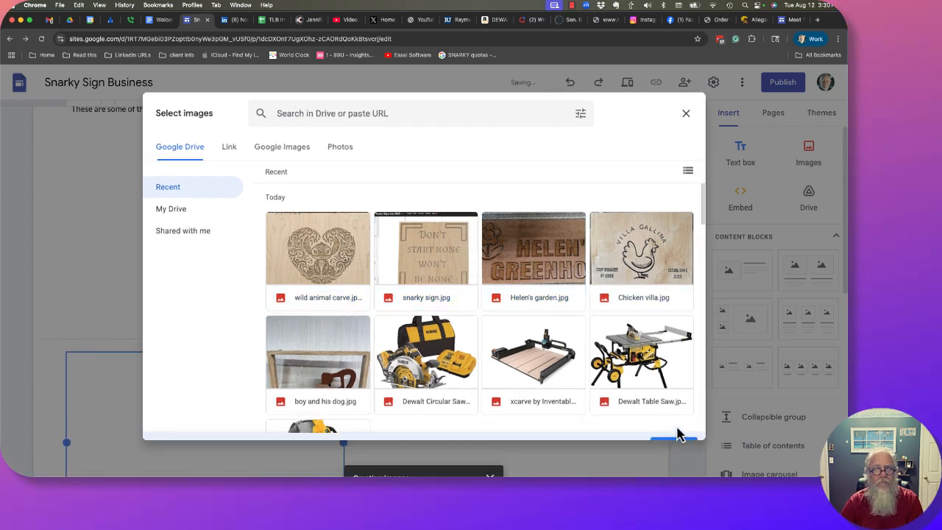
- Review the inserted product images and preview the site, browsing between the Products and Home pages
{"action": "scroll", "coordinate": [491, 423], "scroll_direction": "up", "scroll_amount": 5}
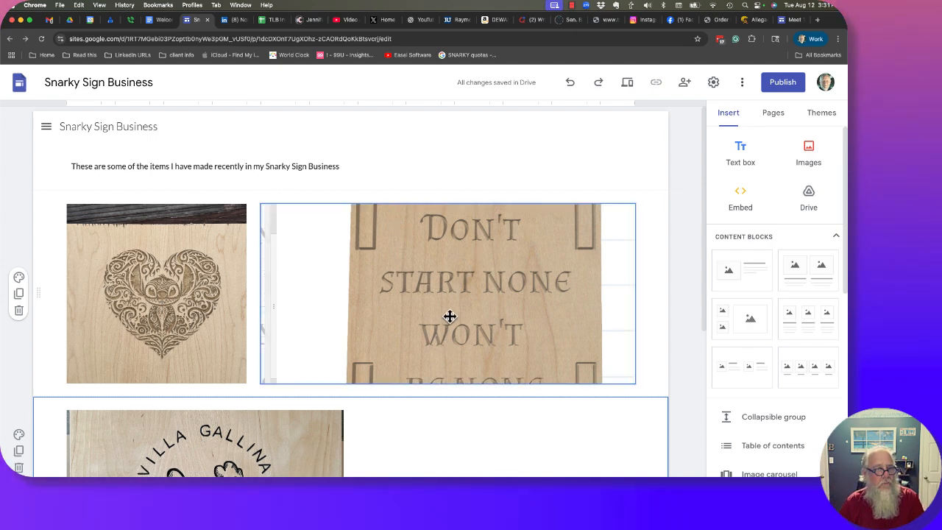
{"action": "scroll", "coordinate": [456, 390], "scroll_direction": "down", "scroll_amount": 5}
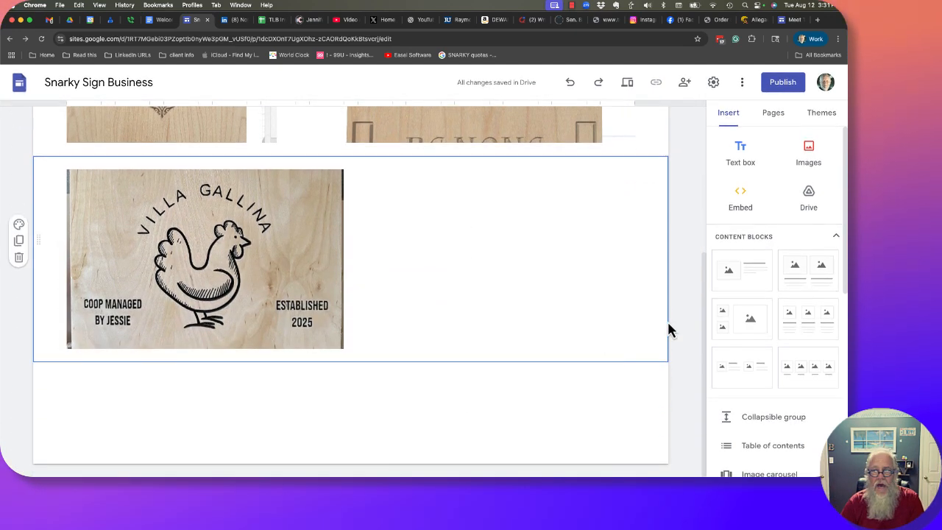
{"action": "left_click", "coordinate": [630, 83]}
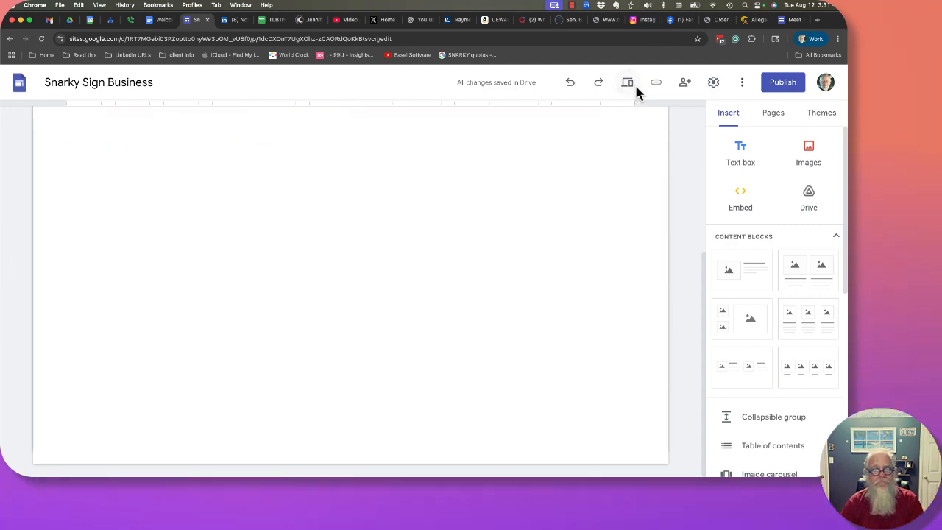
{"action": "scroll", "coordinate": [505, 257], "scroll_direction": "down", "scroll_amount": 2}
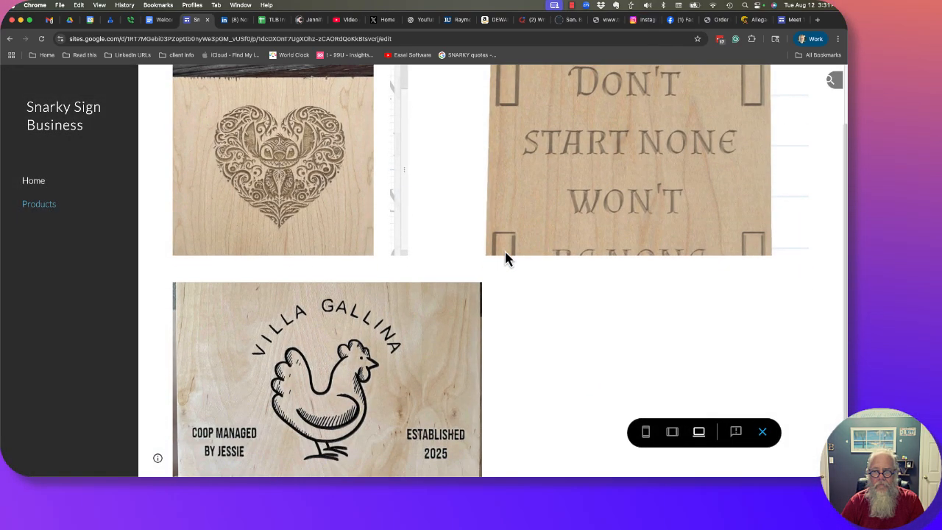
{"action": "scroll", "coordinate": [505, 258], "scroll_direction": "up", "scroll_amount": 2}
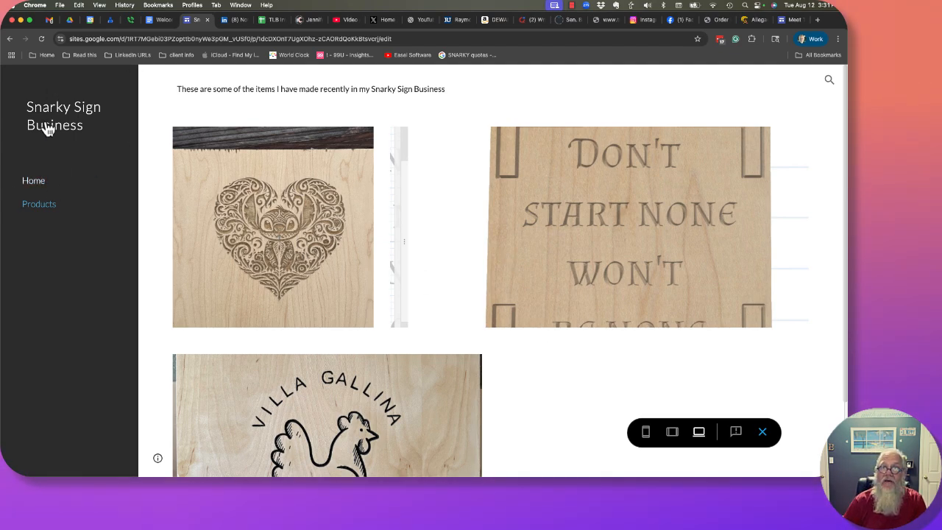
{"action": "left_click", "coordinate": [42, 187]}
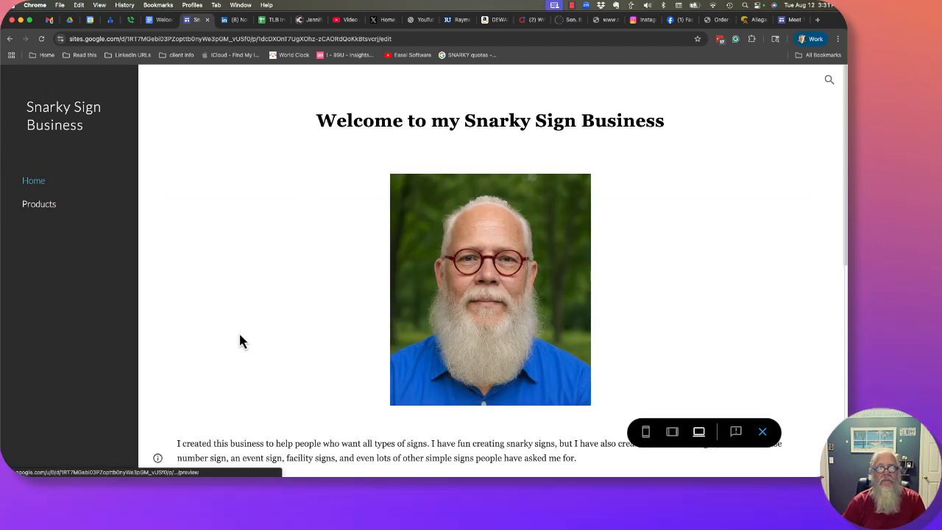
{"action": "scroll", "coordinate": [239, 340], "scroll_direction": "down", "scroll_amount": 6}
{"action": "scroll", "coordinate": [239, 341], "scroll_direction": "up", "scroll_amount": 6}
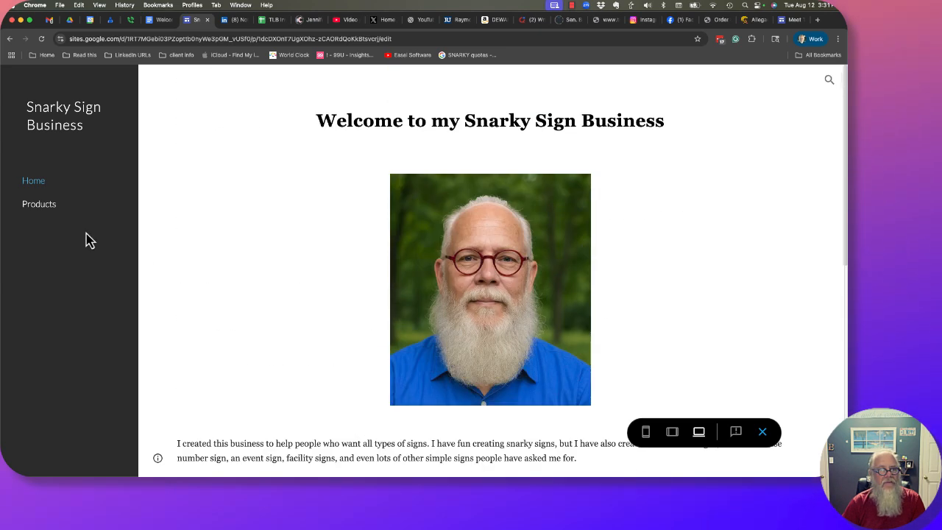
{"action": "left_click", "coordinate": [38, 213]}
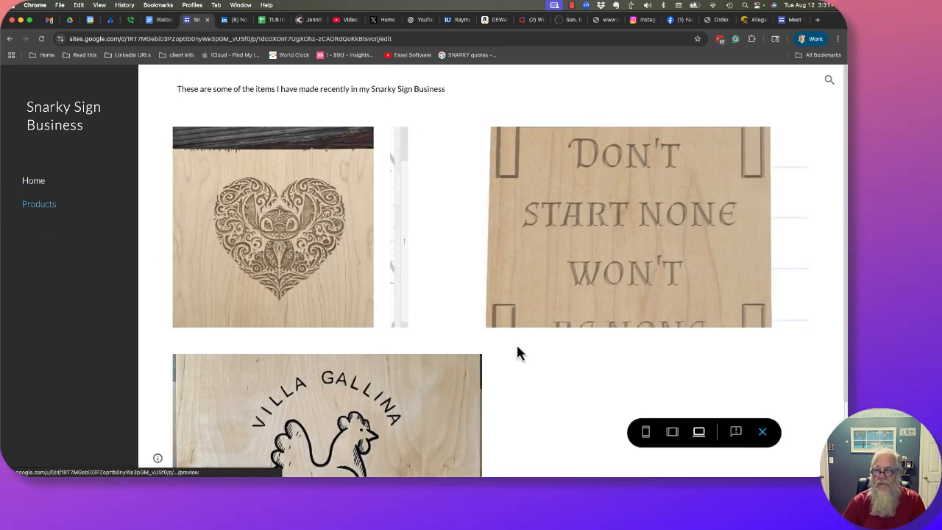
{"action": "left_click", "coordinate": [762, 432]}
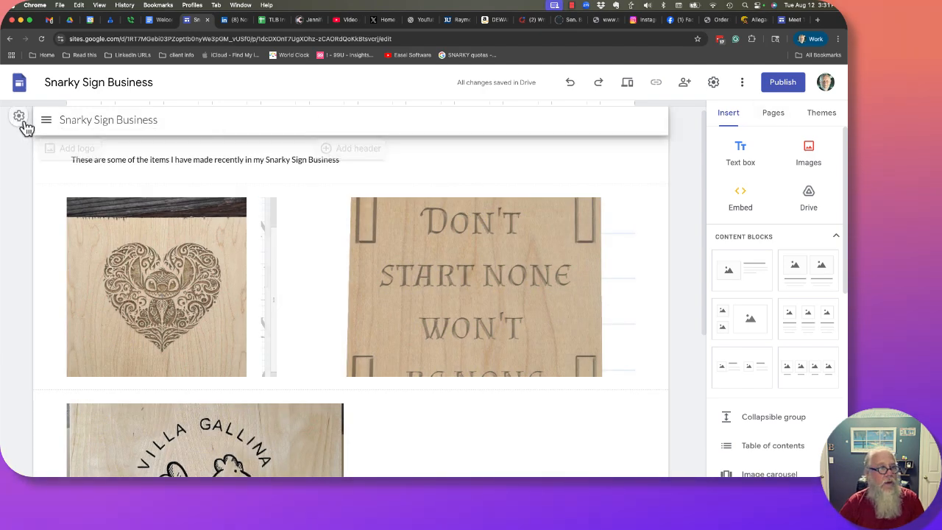
- Add a text box below the Home page's image carousel reading "Visit the page with some of my wood working projects"
{"action": "left_click", "coordinate": [775, 119]}
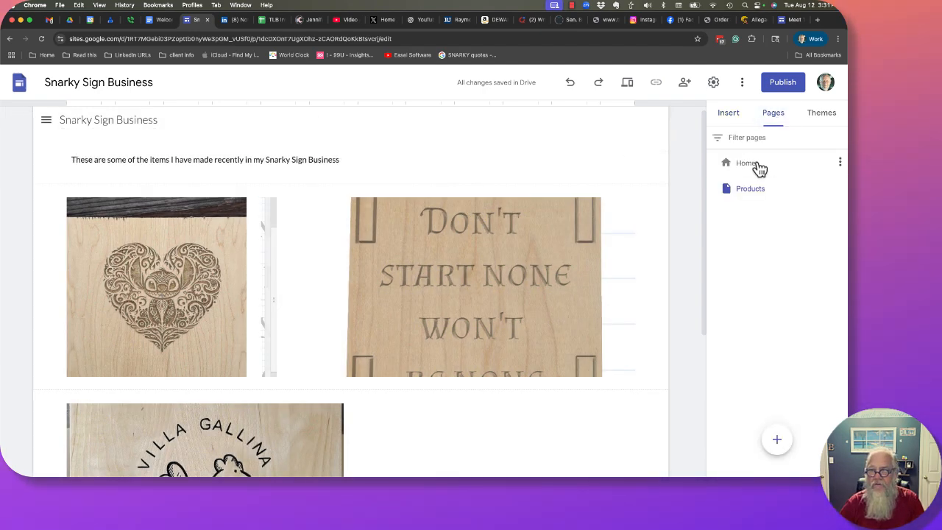
{"action": "left_click", "coordinate": [745, 162]}
{"action": "scroll", "coordinate": [379, 236], "scroll_direction": "down", "scroll_amount": 10}
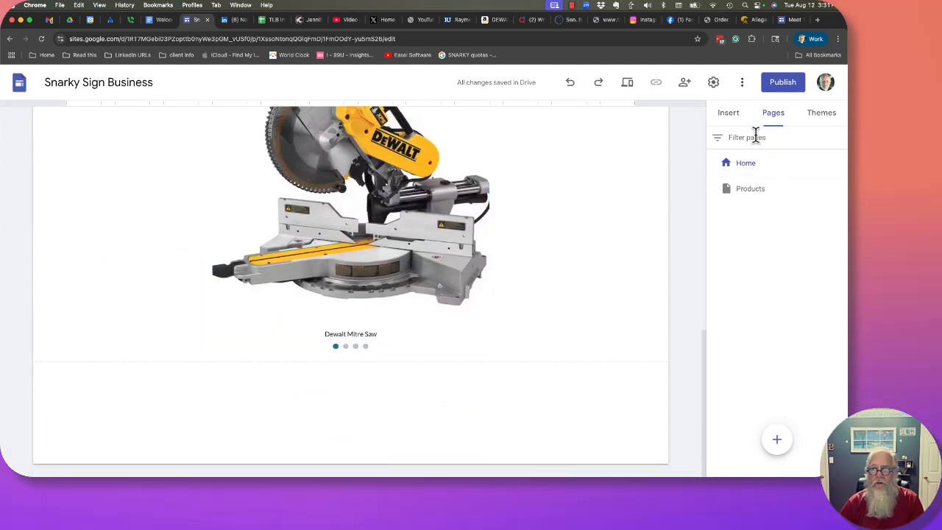
{"action": "left_click", "coordinate": [727, 118]}
{"action": "left_click", "coordinate": [740, 159]}
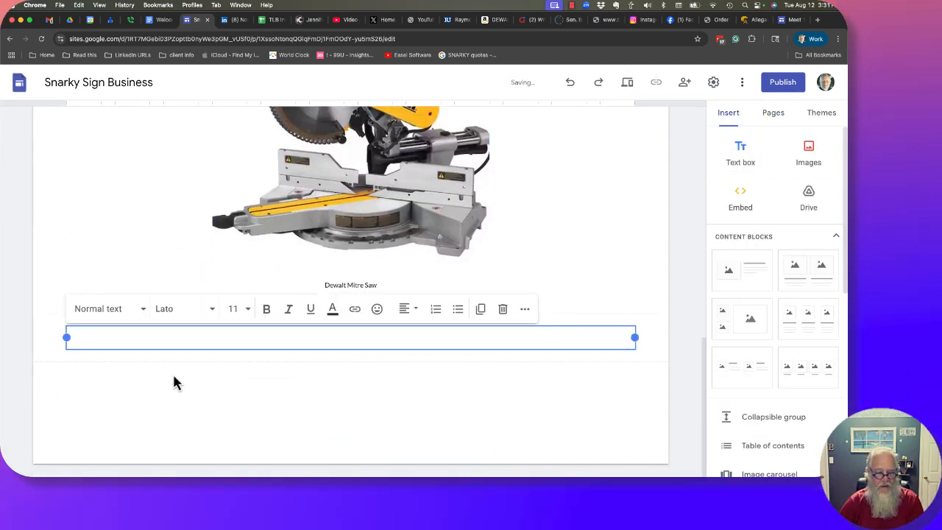
{"action": "type", "text": "Visit some"}
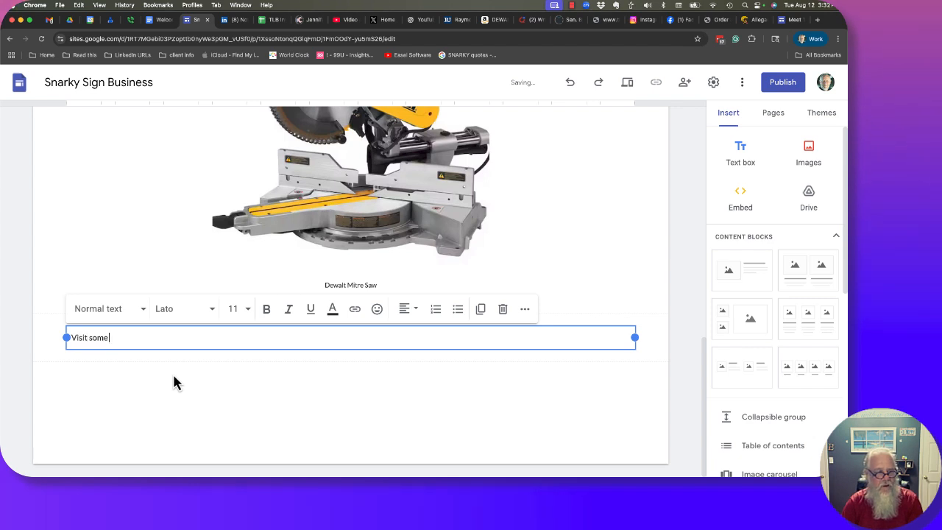
{"action": "type", "text": " o"}
{"action": "key", "text": "BackSpace"}
{"action": "key", "text": "BackSpace"}
{"action": "key", "text": "BackSpace"}
{"action": "key", "text": "BackSpace"}
{"action": "key", "text": "BackSpace"}
{"action": "key", "text": "BackSpace"}
{"action": "type", "text": "t"}
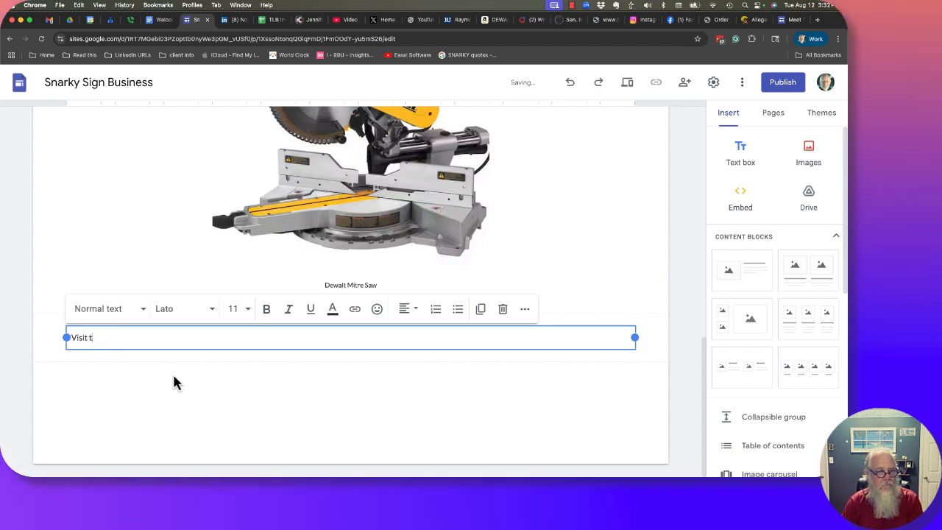
{"action": "type", "text": "he page with some of"}
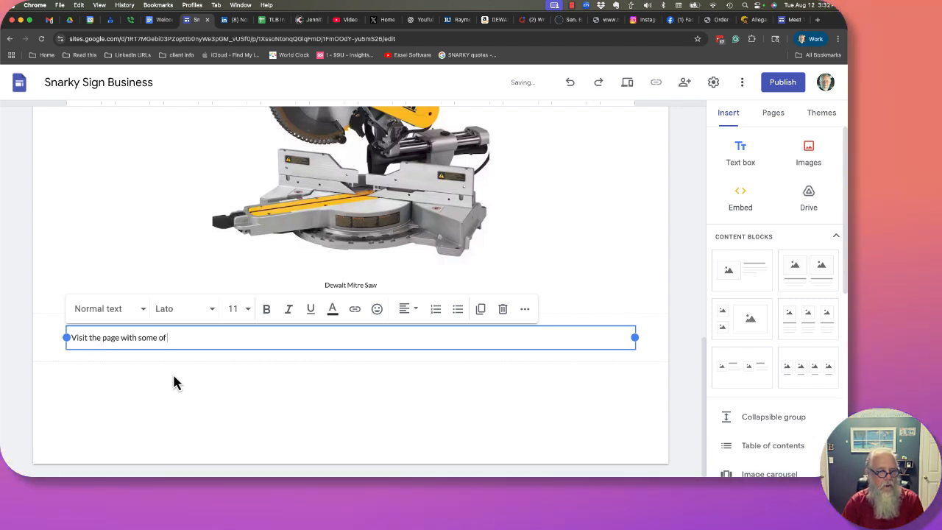
{"action": "type", "text": " my"}
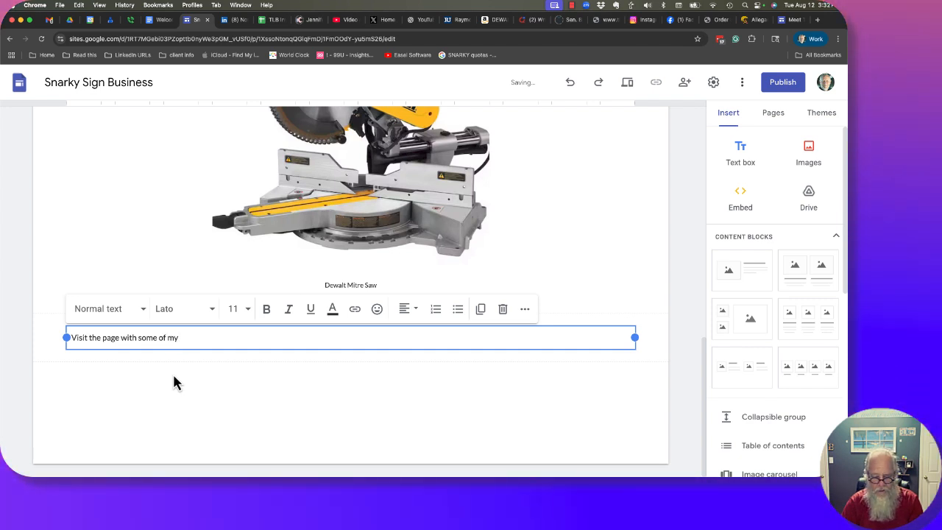
{"action": "type", "text": " wor"}
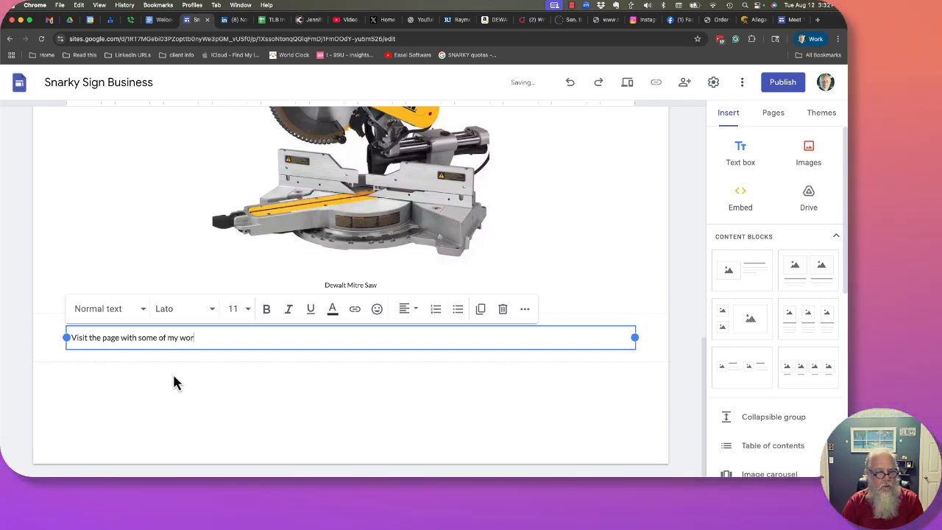
{"action": "key", "text": "BackSpace"}
{"action": "type", "text": "od wor"}
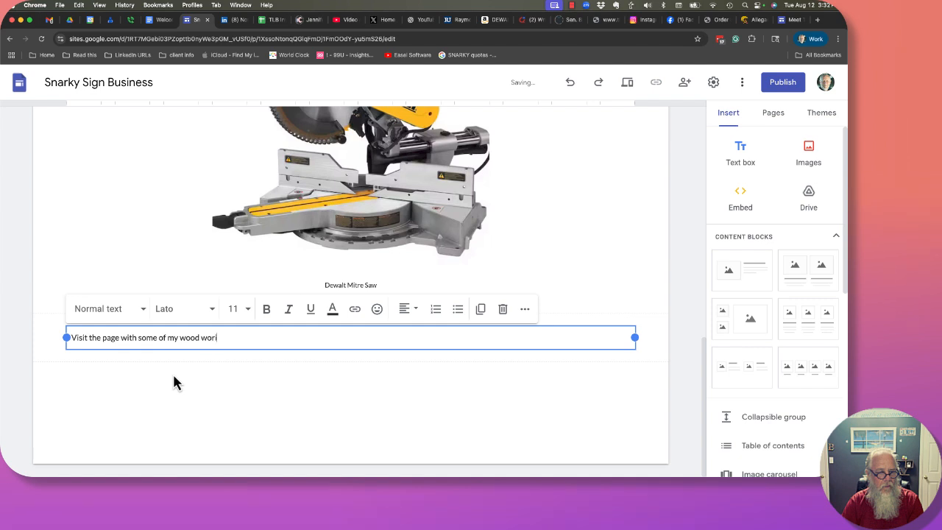
{"action": "type", "text": "king projec"}
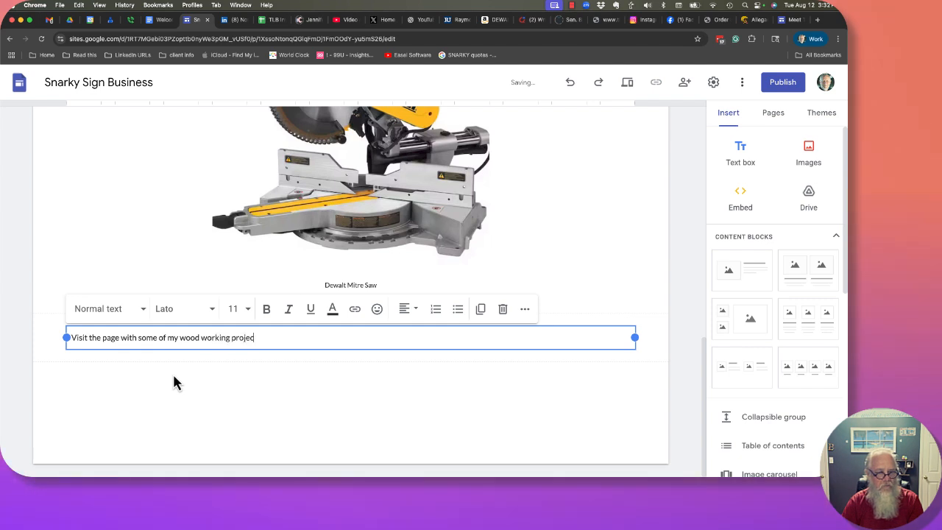
{"action": "type", "text": "ts"}
- Link the entire "Visit the page with some of my wood working projects" text to the site's Products page
{"action": "left_click_drag", "start_coordinate": [261, 337], "coordinate": [73, 343]}
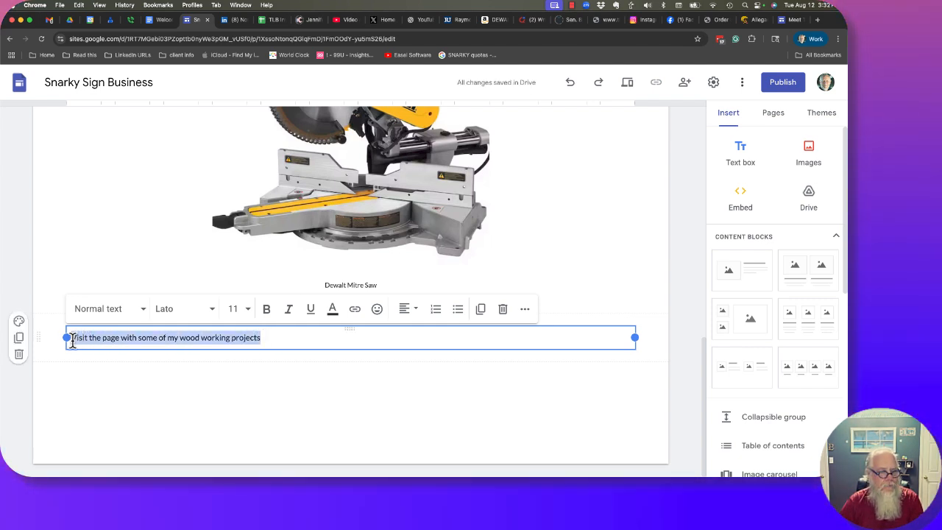
{"action": "key", "text": "super+k"}
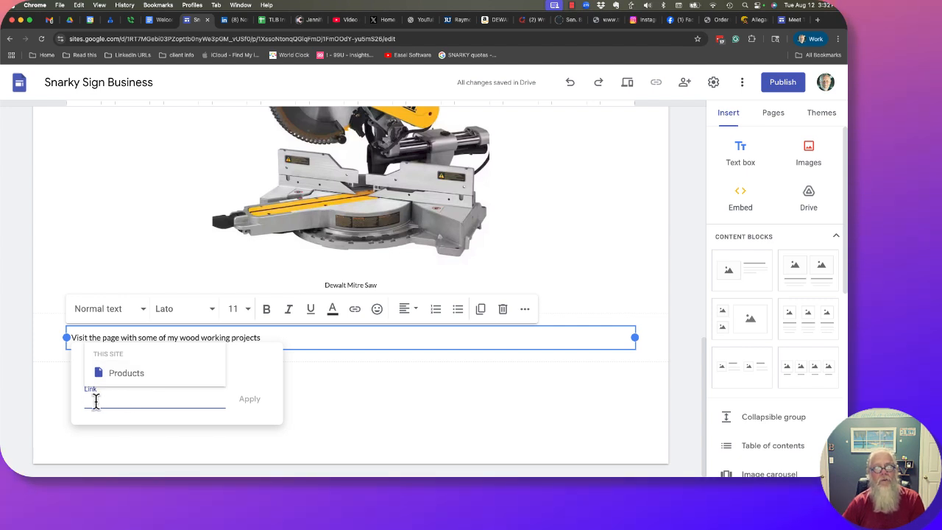
{"action": "left_click", "coordinate": [133, 378]}
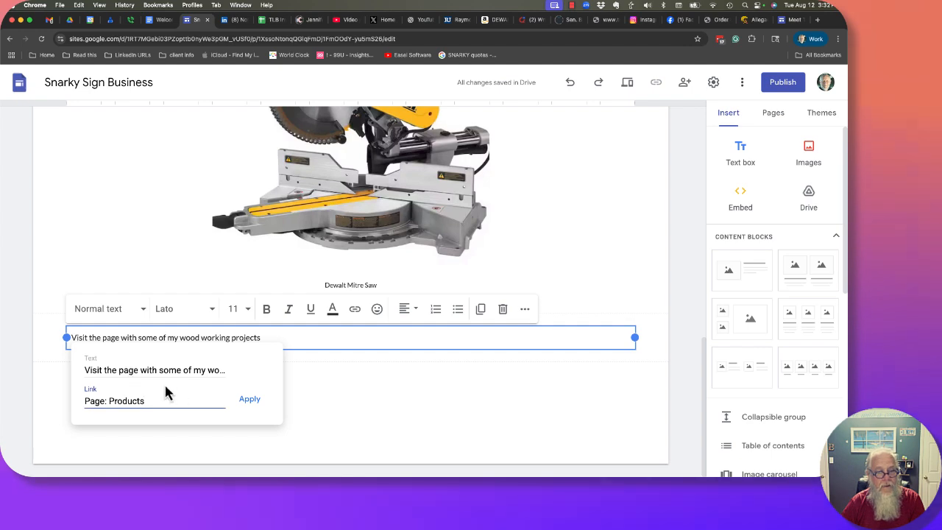
{"action": "left_click", "coordinate": [249, 401]}
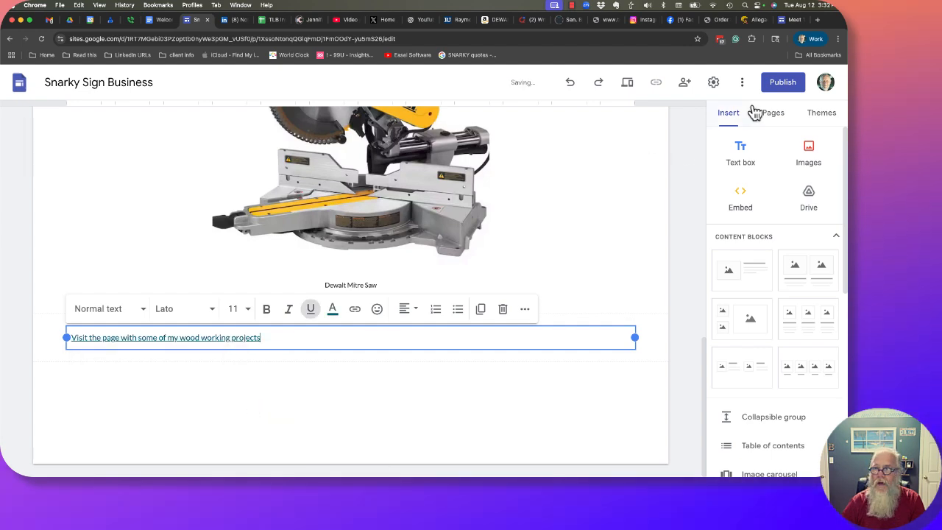
- Preview the site, follow the wood working projects link below the Home page carousel, and return to the Home page
{"action": "left_click", "coordinate": [635, 84]}
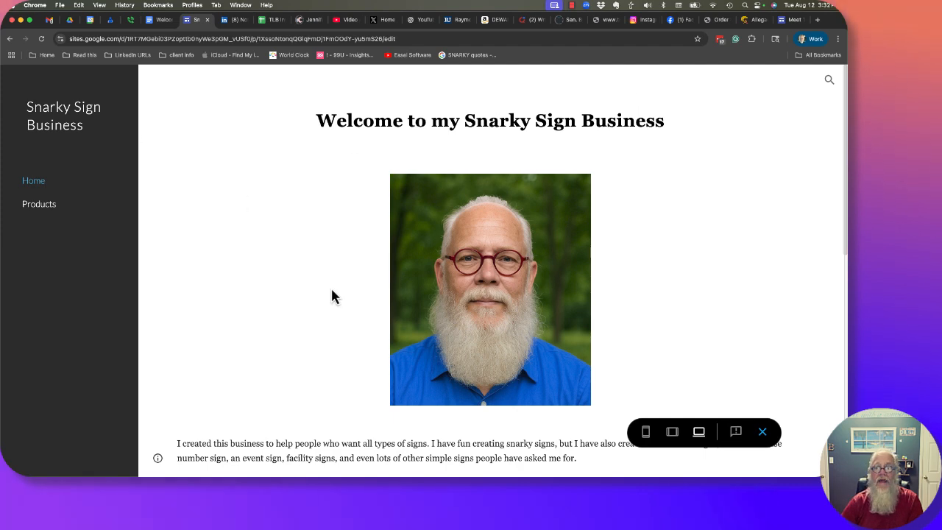
{"action": "scroll", "coordinate": [331, 296], "scroll_direction": "down", "scroll_amount": 6}
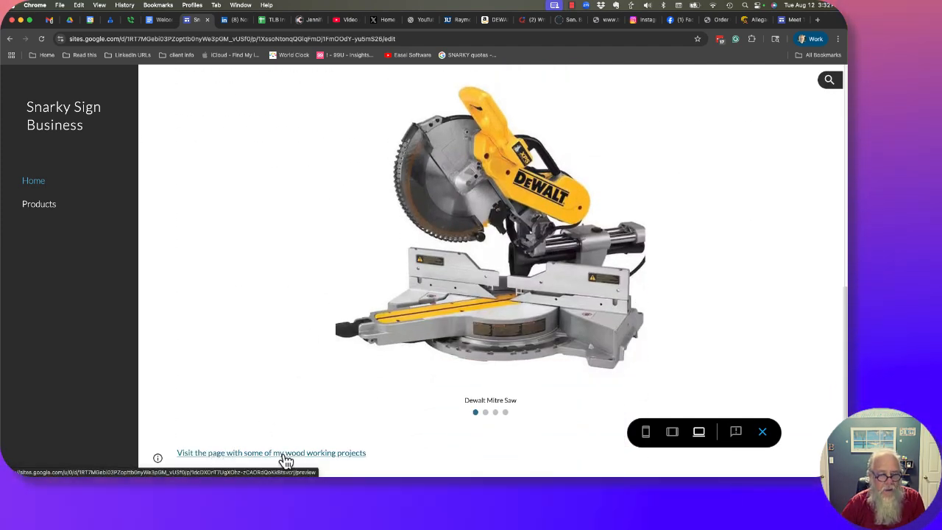
{"action": "left_click", "coordinate": [285, 460]}
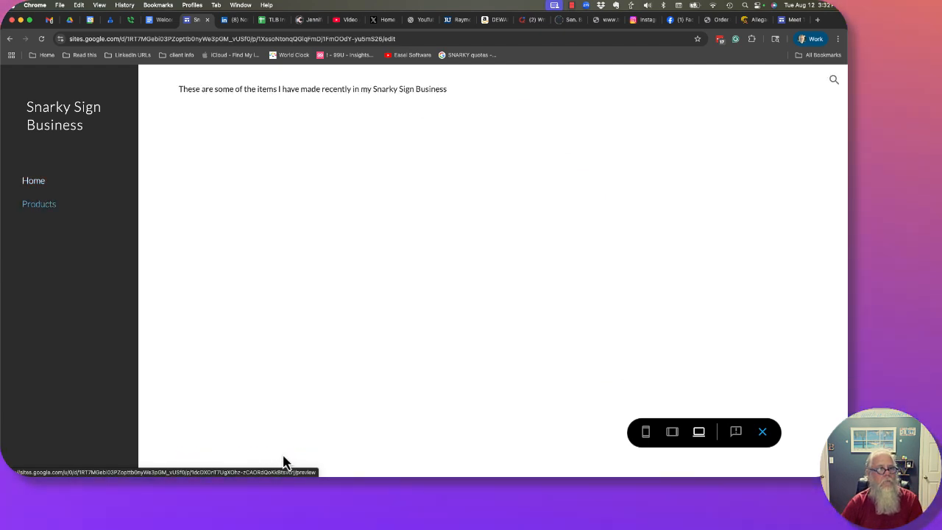
{"action": "left_click", "coordinate": [34, 182]}
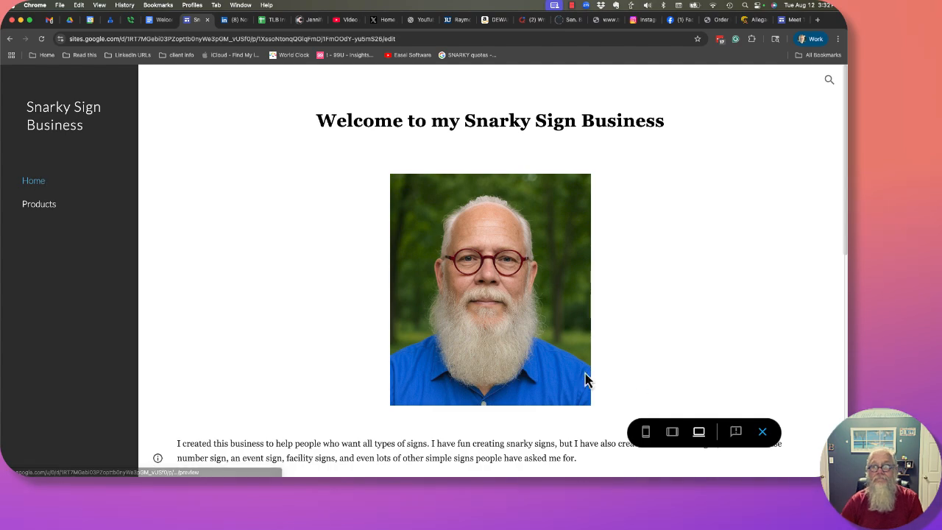
- Leave the preview and review the Home page down to the wood working projects link, along with the Products page, in the editor
{"action": "left_click", "coordinate": [763, 434]}
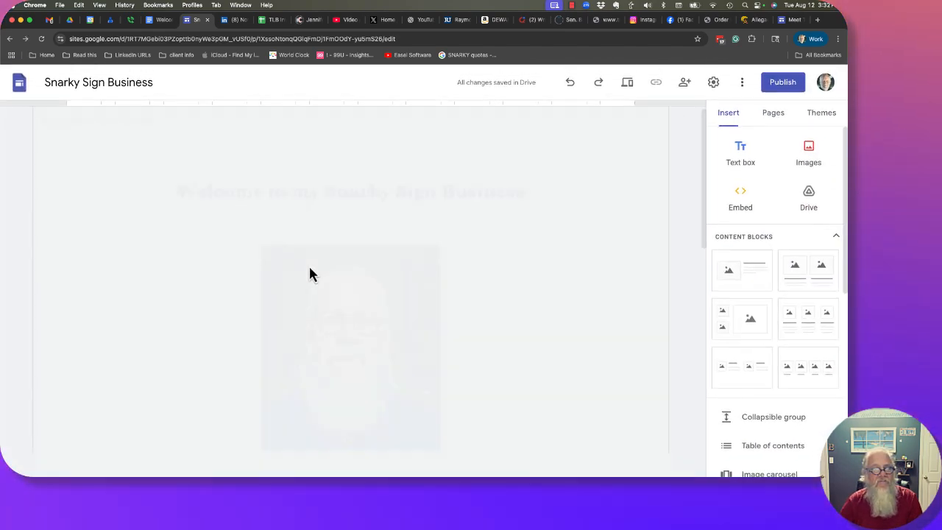
{"action": "scroll", "coordinate": [311, 267], "scroll_direction": "down", "scroll_amount": 4}
{"action": "scroll", "coordinate": [287, 262], "scroll_direction": "up", "scroll_amount": 5}
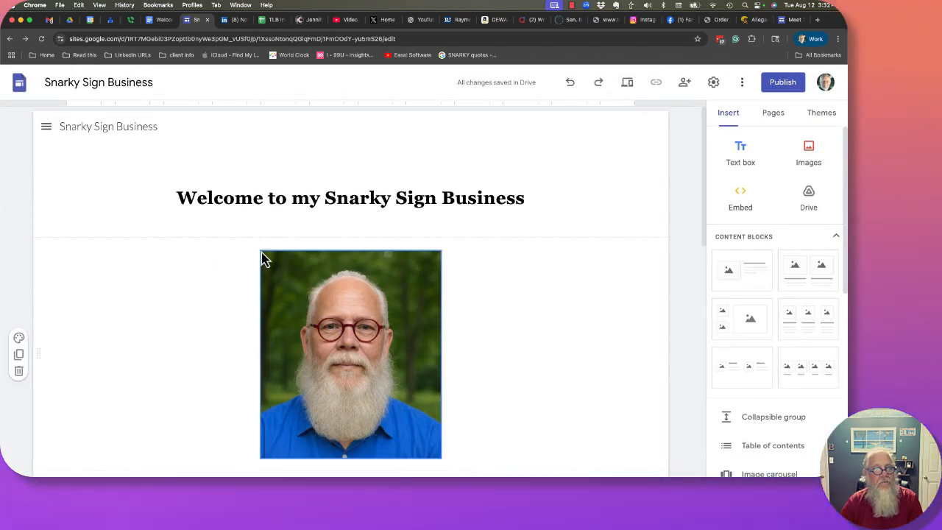
{"action": "scroll", "coordinate": [358, 361], "scroll_direction": "down", "scroll_amount": 4}
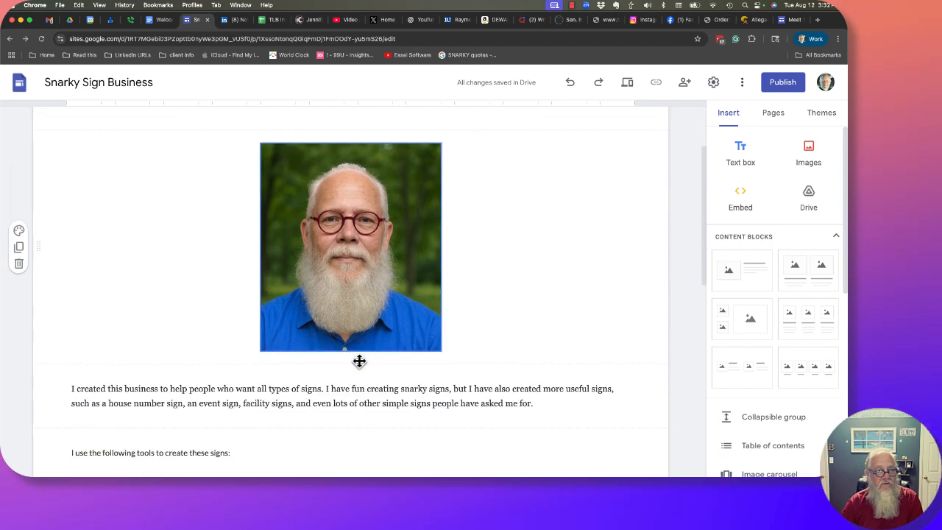
{"action": "scroll", "coordinate": [243, 345], "scroll_direction": "down", "scroll_amount": 5}
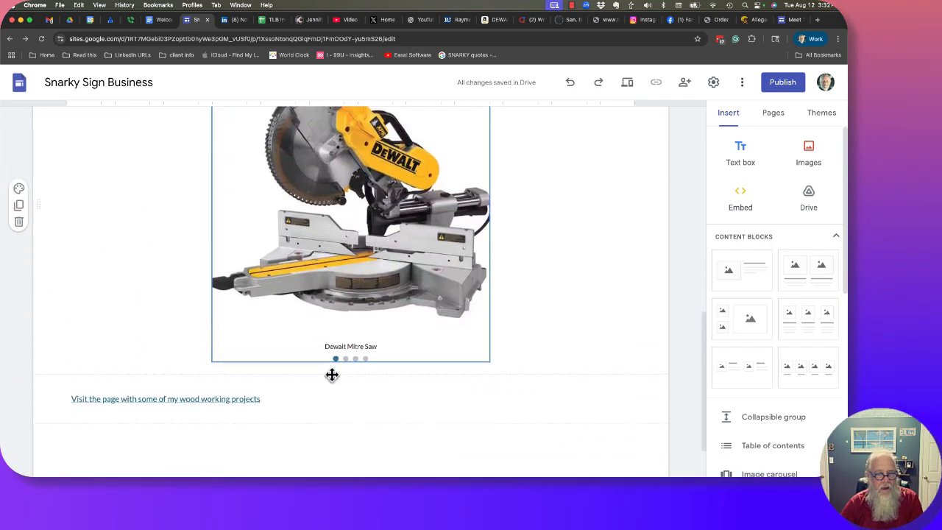
{"action": "scroll", "coordinate": [353, 254], "scroll_direction": "down", "scroll_amount": 1}
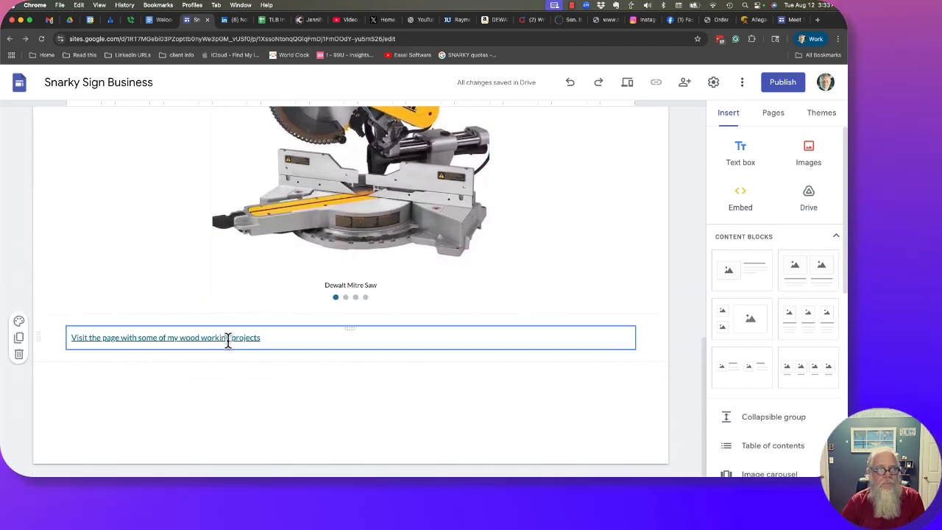
{"action": "left_click", "coordinate": [775, 115]}
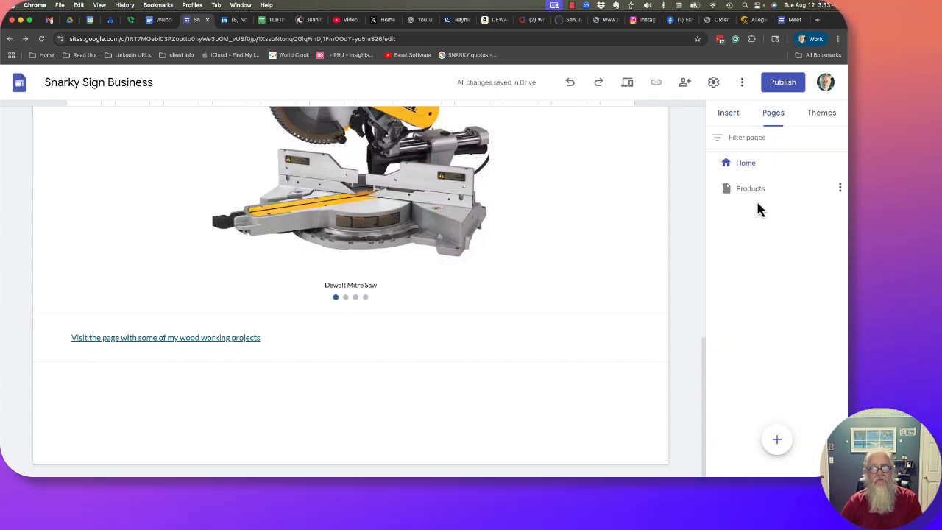
{"action": "left_click", "coordinate": [747, 193]}
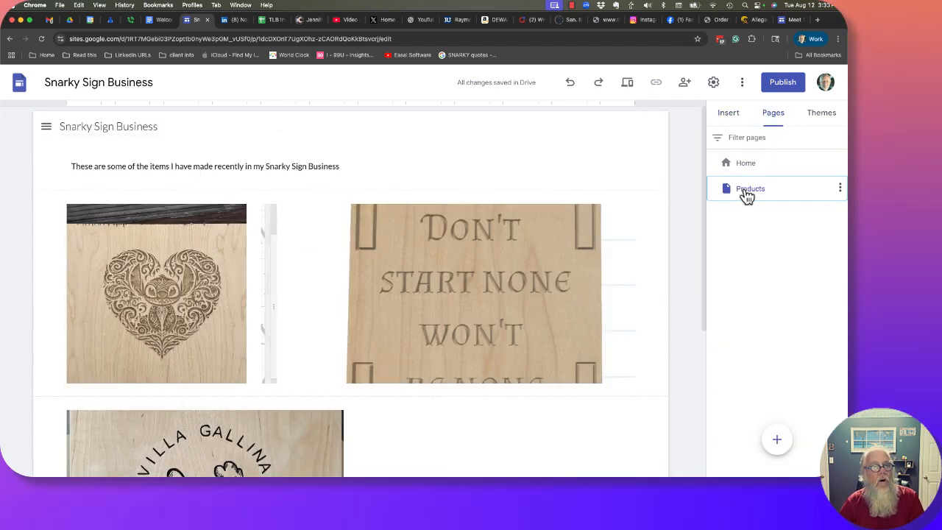
{"action": "left_click", "coordinate": [746, 175]}
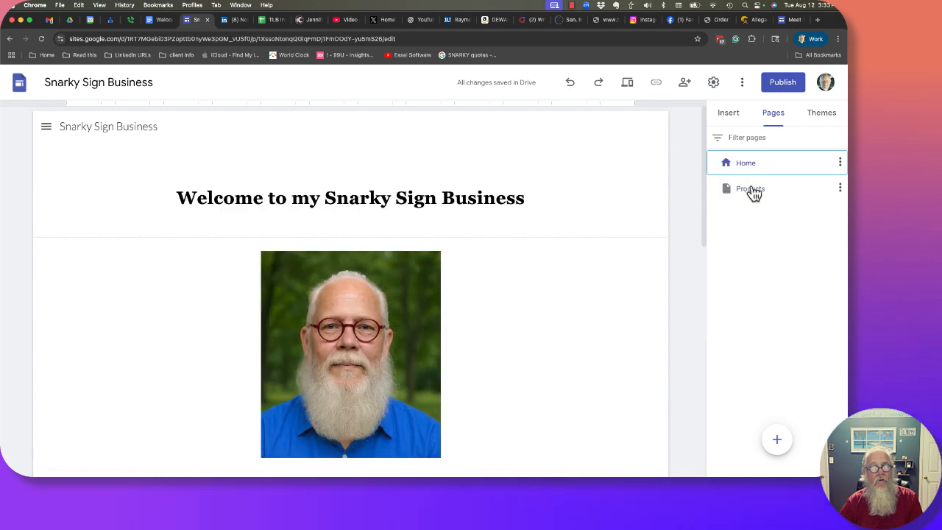
{"action": "left_click", "coordinate": [753, 192]}
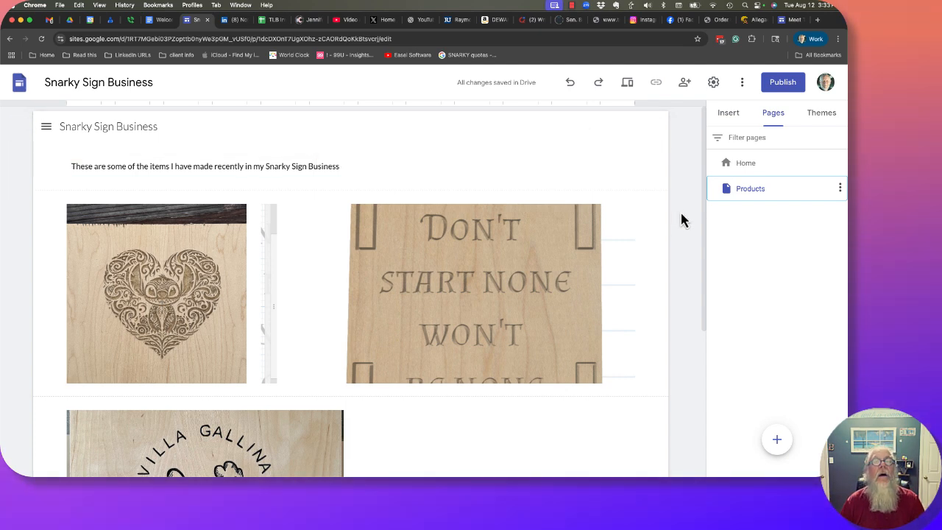
- Publish the site at the web address snarkysignbusiness, with the draft's general access set to Anyone with the link
{"action": "left_click", "coordinate": [786, 84]}
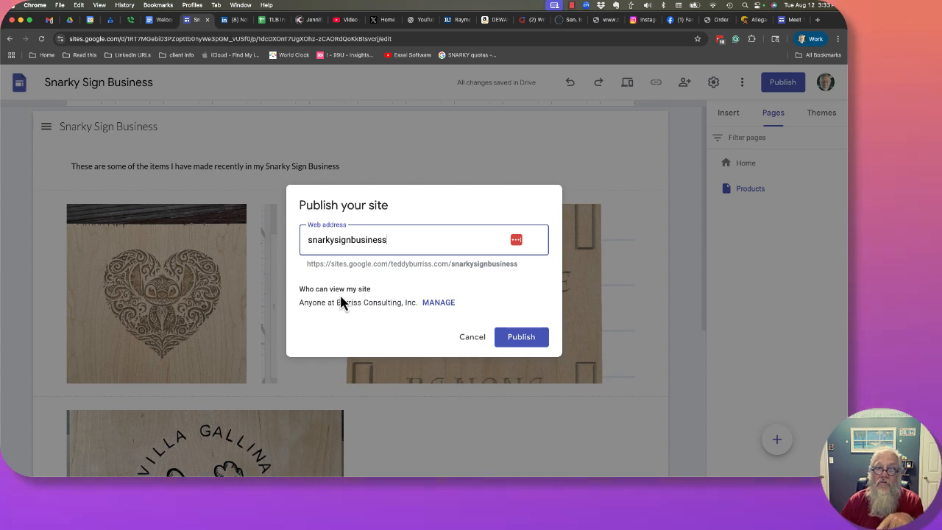
{"action": "left_click", "coordinate": [440, 304]}
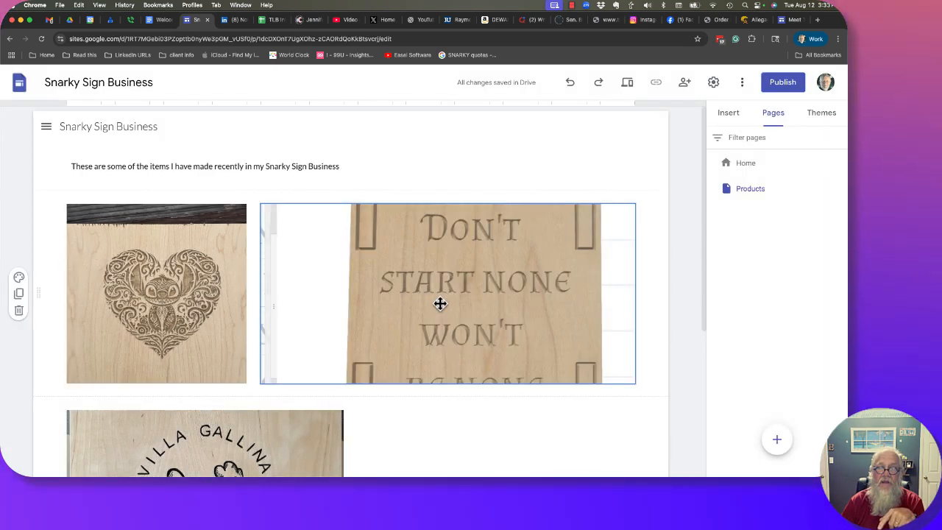
{"action": "left_click", "coordinate": [352, 287]}
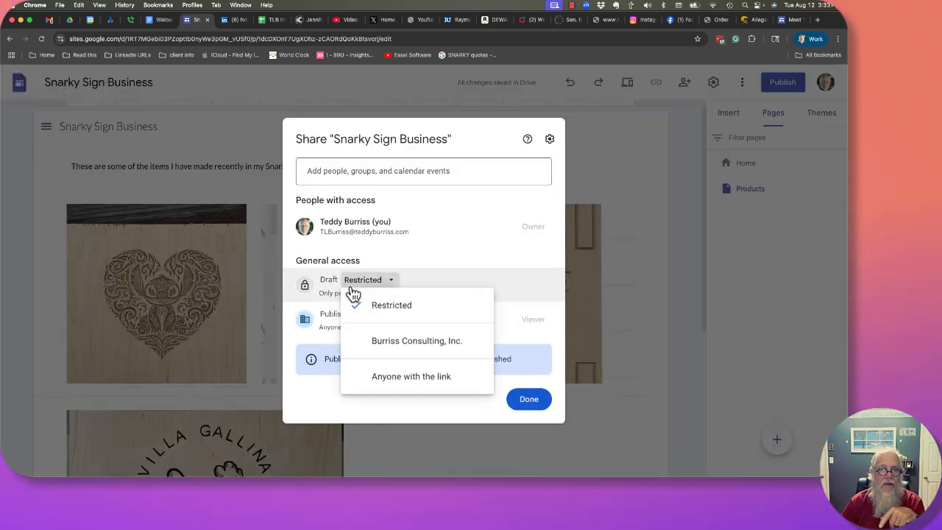
{"action": "left_click", "coordinate": [394, 377]}
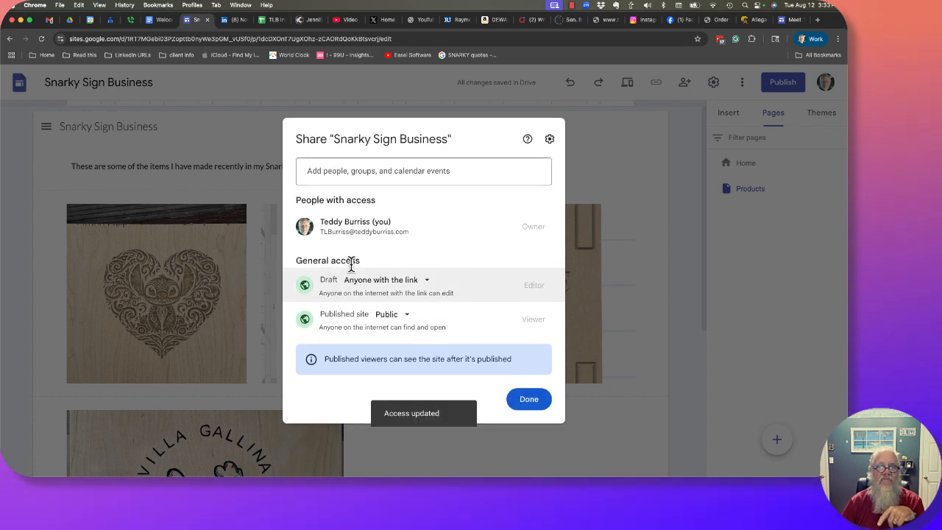
{"action": "left_click", "coordinate": [534, 407]}
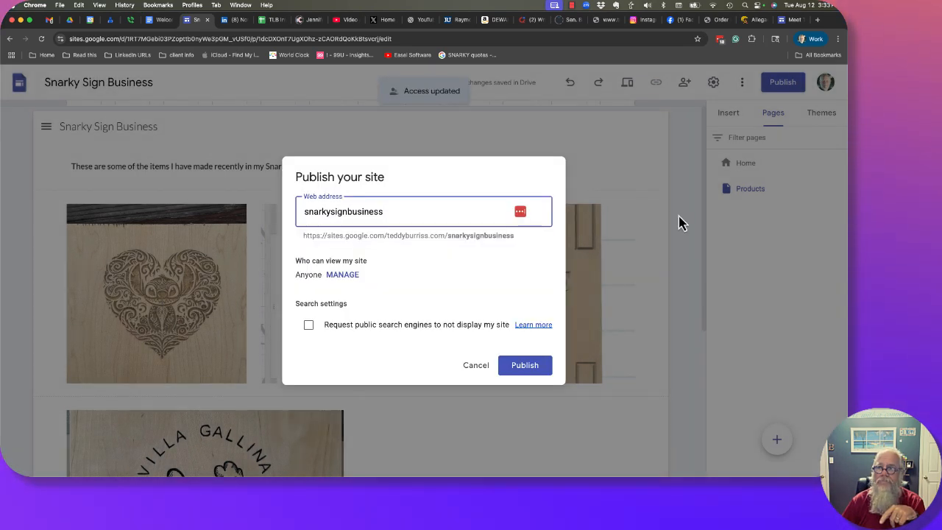
{"action": "left_click", "coordinate": [516, 370]}
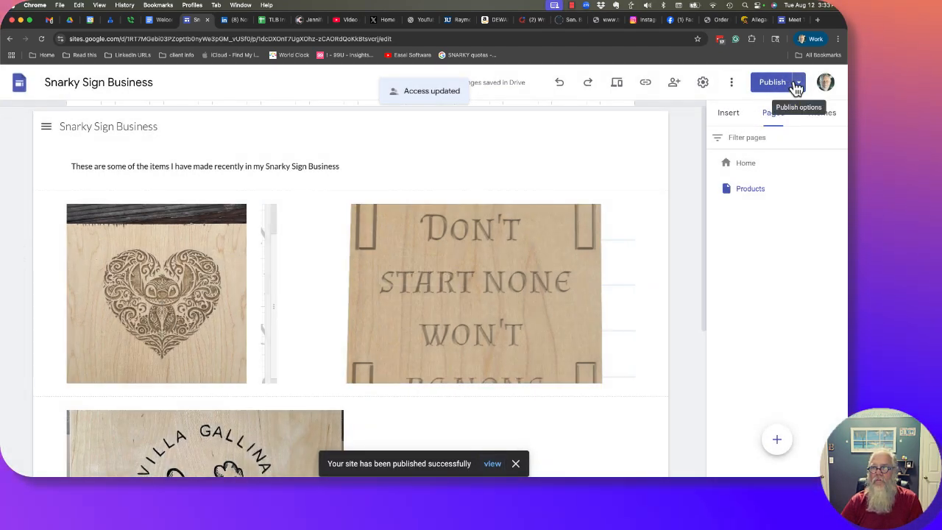
- Open the published site and copy the web address of its Products page
{"action": "left_click", "coordinate": [798, 83]}
{"action": "left_click", "coordinate": [697, 143]}
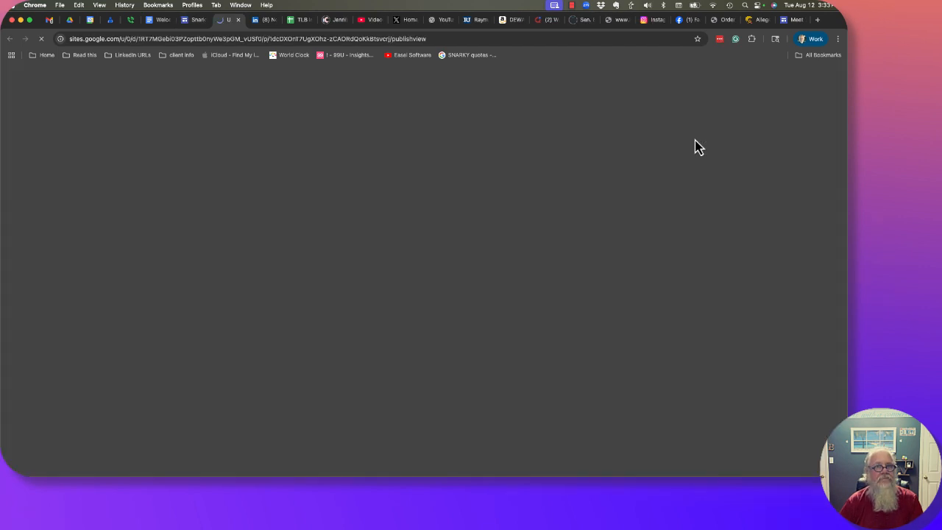
{"action": "left_click", "coordinate": [298, 38]}
{"action": "key", "text": "super+c"}
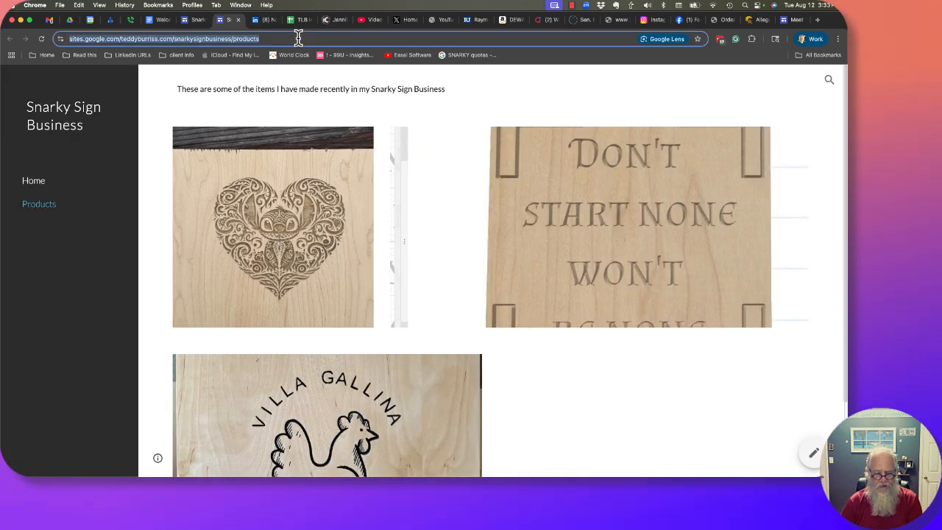
- Switch to the BCI Google Testing browser profile and load the copied Products page address there
{"action": "left_click", "coordinate": [193, 5]}
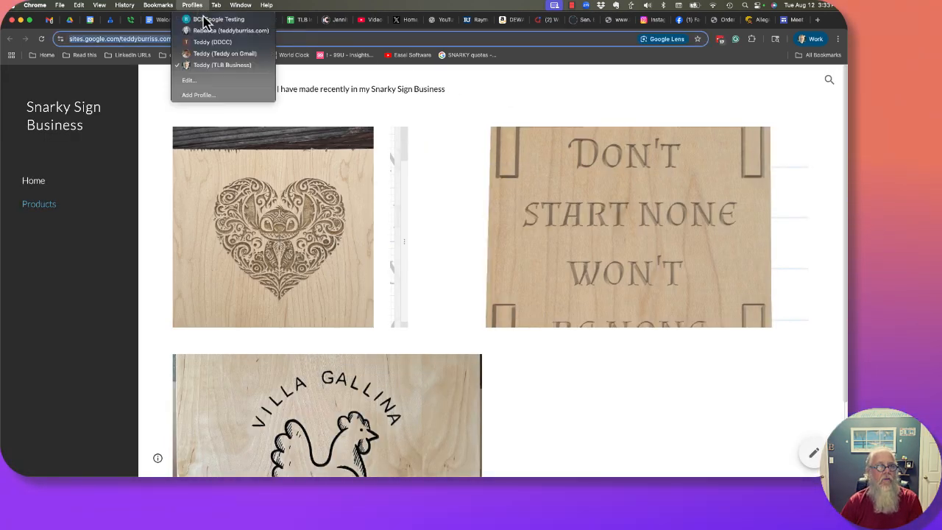
{"action": "left_click", "coordinate": [213, 30]}
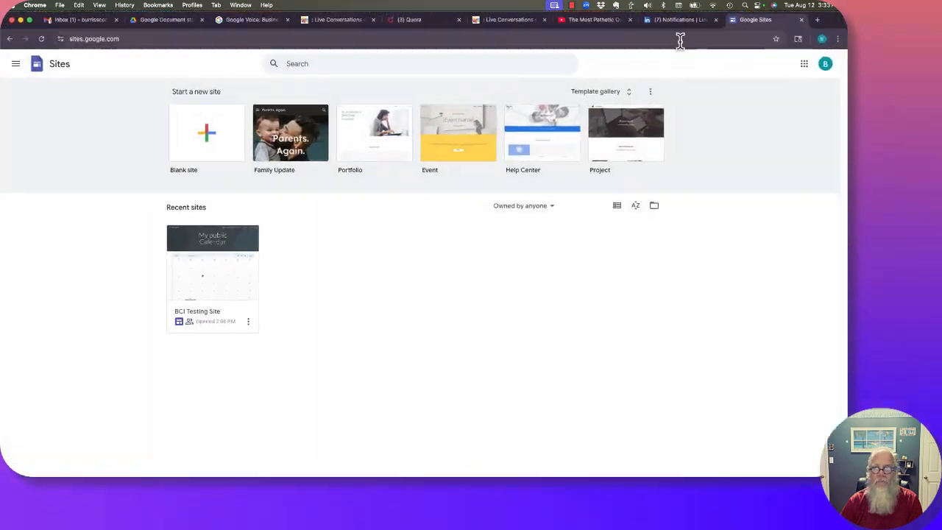
{"action": "left_click", "coordinate": [501, 37]}
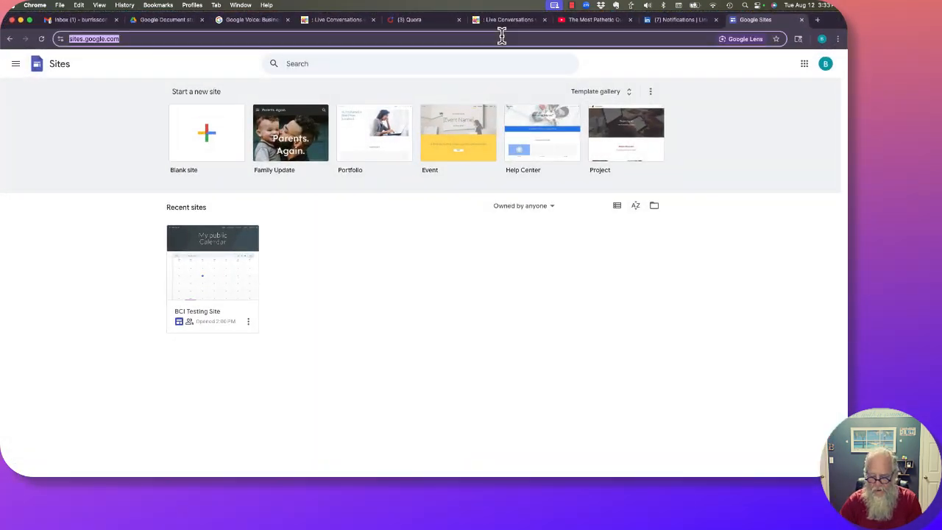
{"action": "key", "text": "super+v"}
{"action": "key", "text": "Return"}
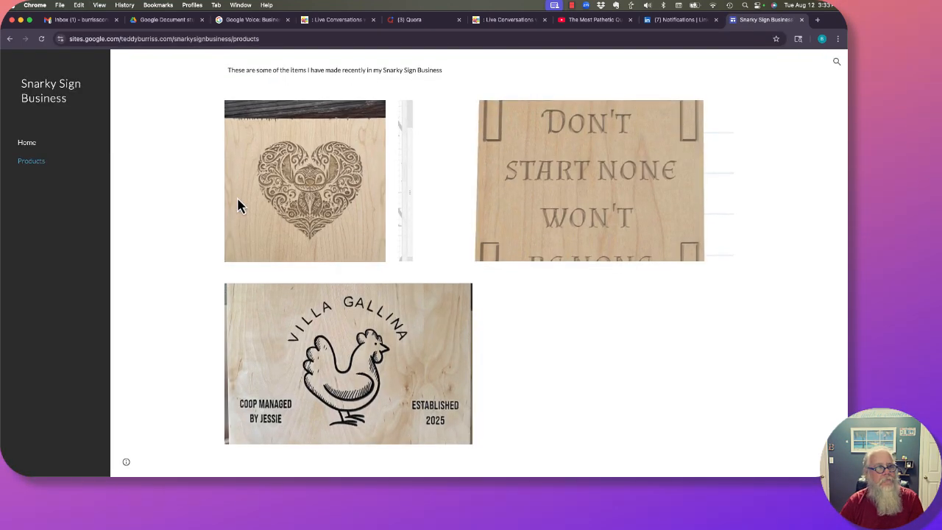
- View the published Home page from its heading down to the wood working projects link below the carousel
{"action": "left_click", "coordinate": [34, 146]}
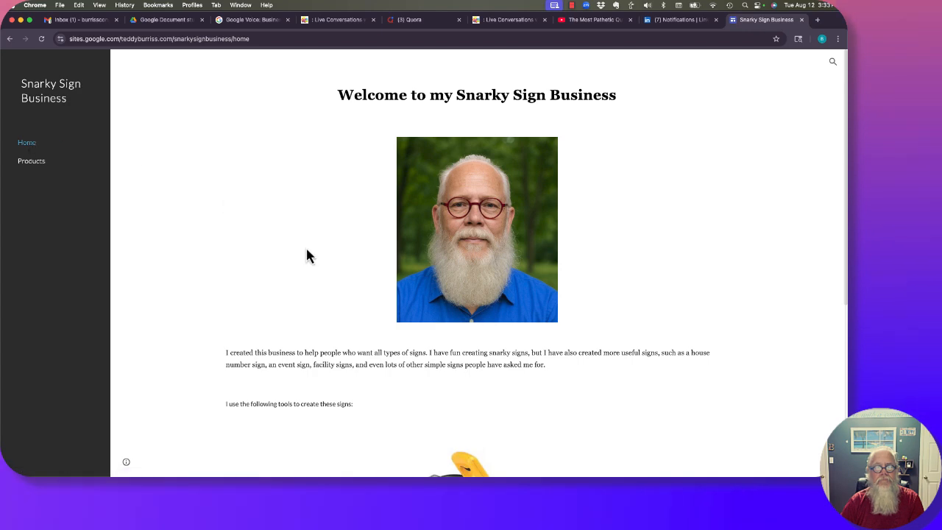
{"action": "scroll", "coordinate": [305, 255], "scroll_direction": "down", "scroll_amount": 5}
{"action": "scroll", "coordinate": [308, 255], "scroll_direction": "up", "scroll_amount": 2}
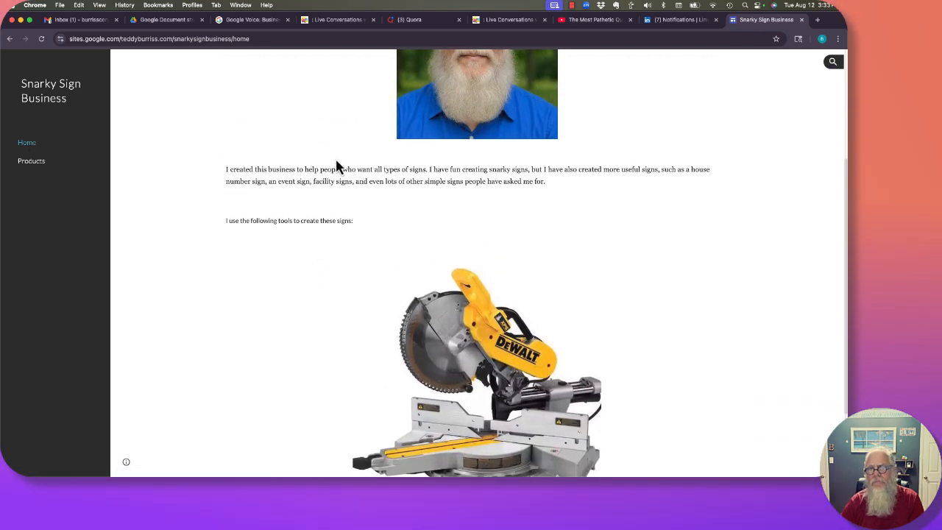
{"action": "left_click_drag", "start_coordinate": [257, 170], "coordinate": [341, 221]}
{"action": "scroll", "coordinate": [338, 221], "scroll_direction": "down", "scroll_amount": 3}
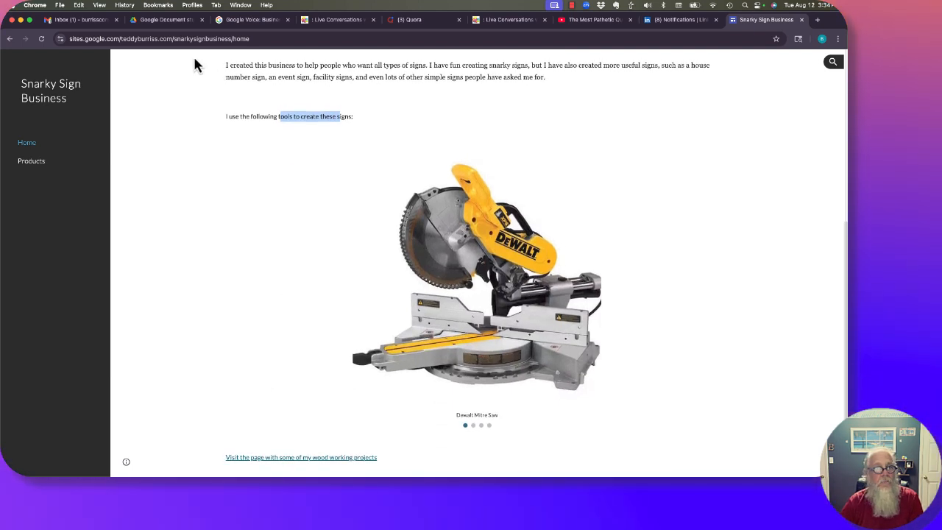
- Close the published site's tab, return to the TLB Business browser profile, and open the published site for editing
{"action": "left_click", "coordinate": [801, 19]}
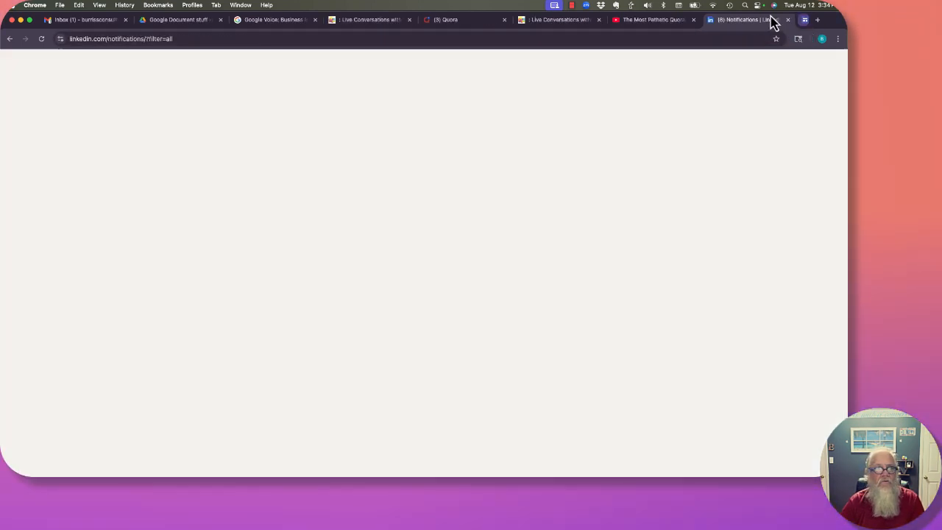
{"action": "left_click", "coordinate": [190, 6]}
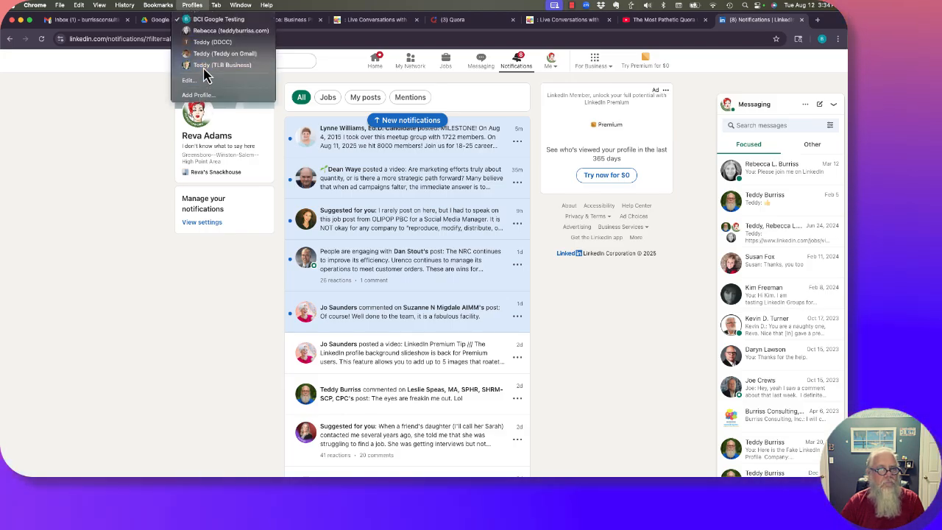
{"action": "left_click", "coordinate": [205, 71]}
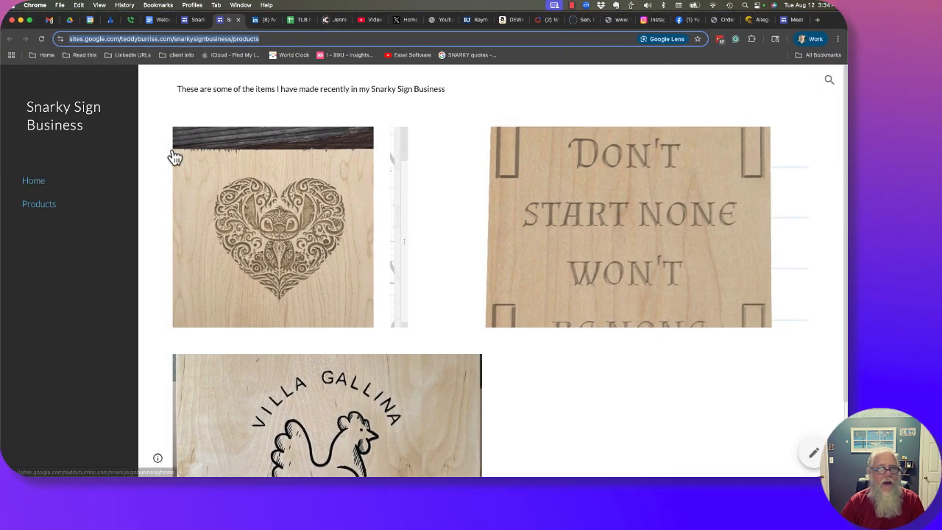
{"action": "left_click", "coordinate": [813, 451]}
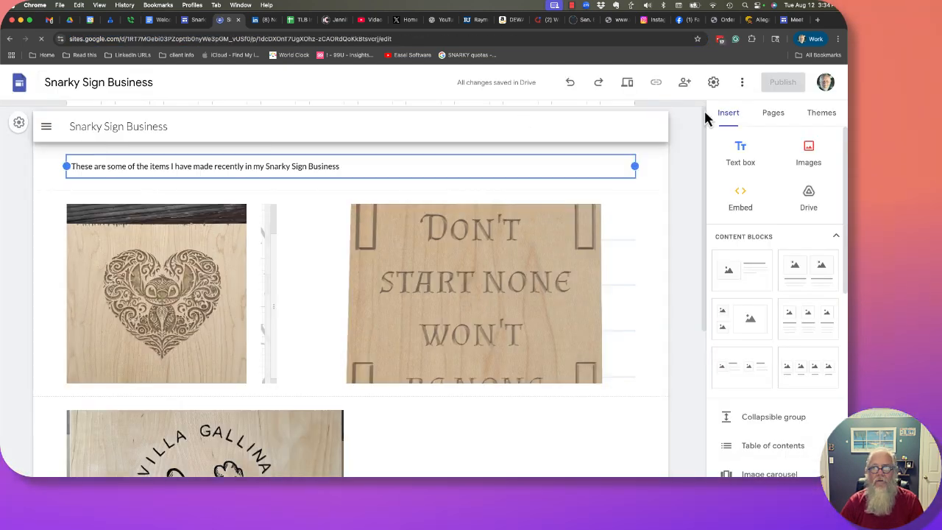
- Set the font size of the Home page paragraph beginning "I created this business to help people" to 18
{"action": "left_click", "coordinate": [773, 114]}
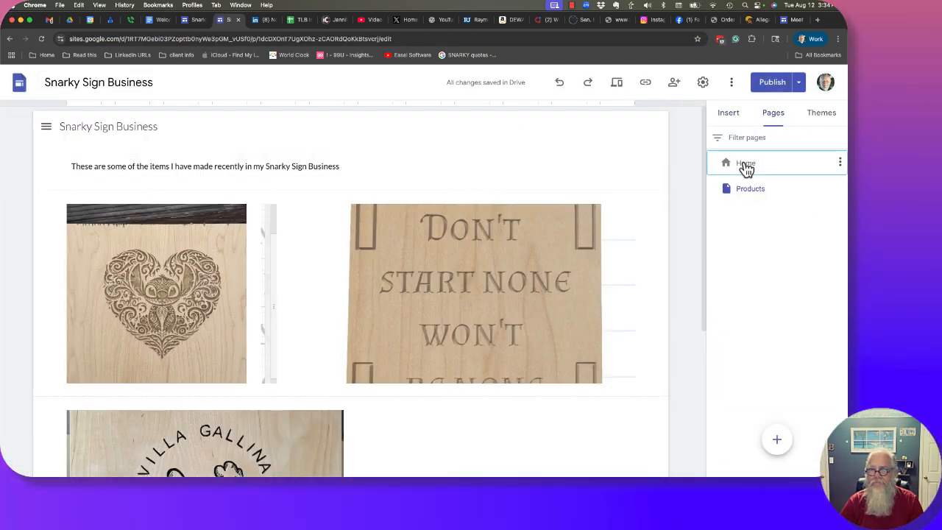
{"action": "left_click", "coordinate": [746, 165]}
{"action": "scroll", "coordinate": [179, 259], "scroll_direction": "down", "scroll_amount": 5}
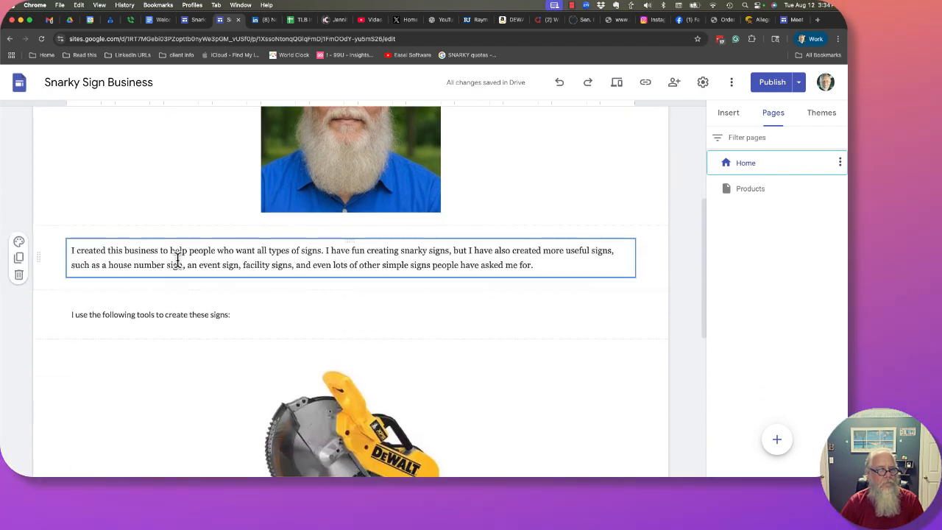
{"action": "left_click", "coordinate": [163, 240]}
{"action": "triple_click", "coordinate": [163, 240]}
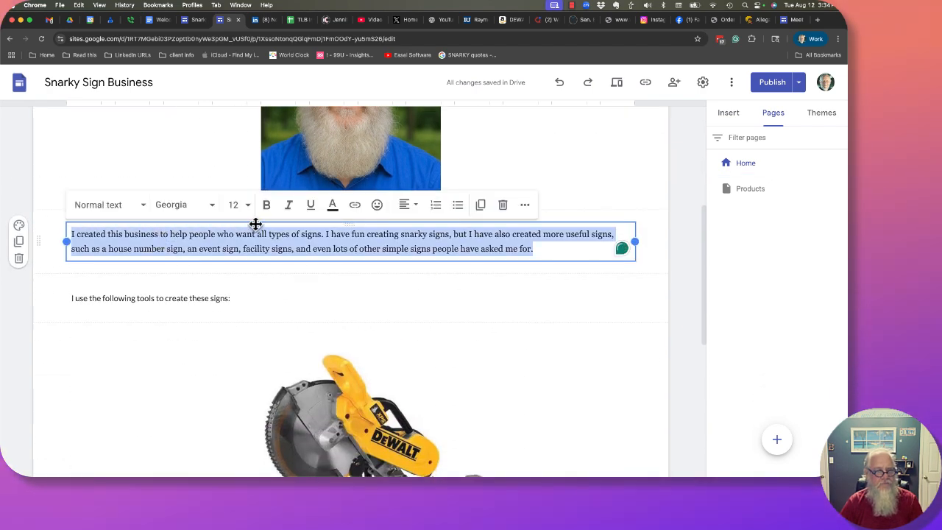
{"action": "left_click", "coordinate": [234, 205]}
{"action": "left_click", "coordinate": [237, 400]}
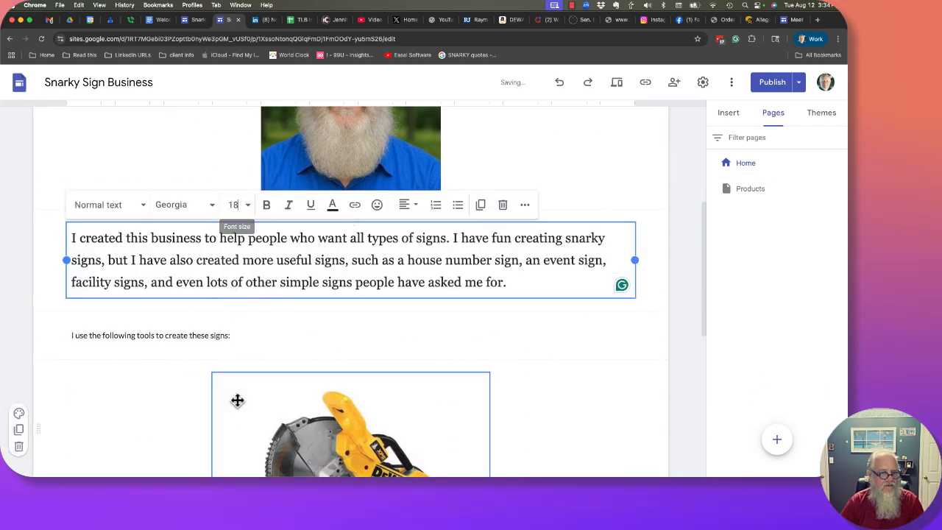
- Set the font size of the line "I use the following tools to create these signs:" to 18
{"action": "left_click", "coordinate": [202, 332]}
{"action": "triple_click", "coordinate": [202, 335]}
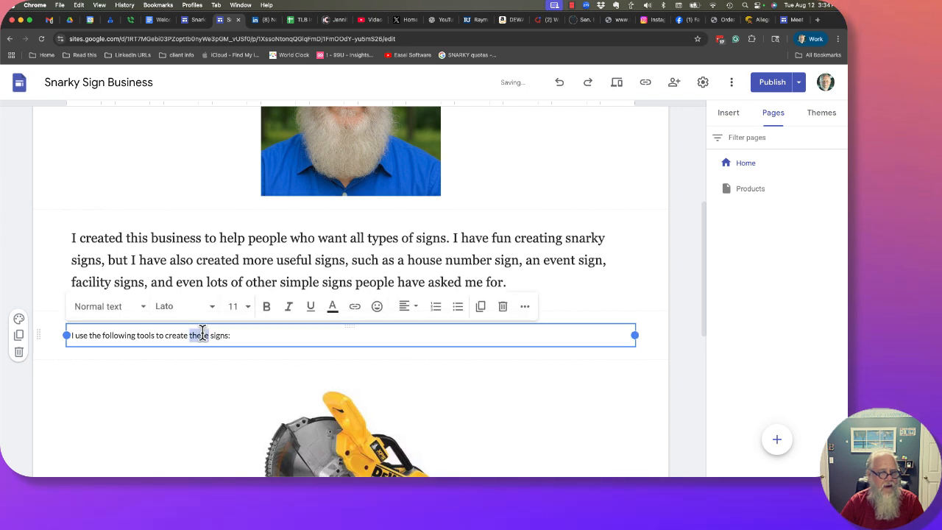
{"action": "left_click", "coordinate": [248, 309]}
{"action": "left_click", "coordinate": [248, 262]}
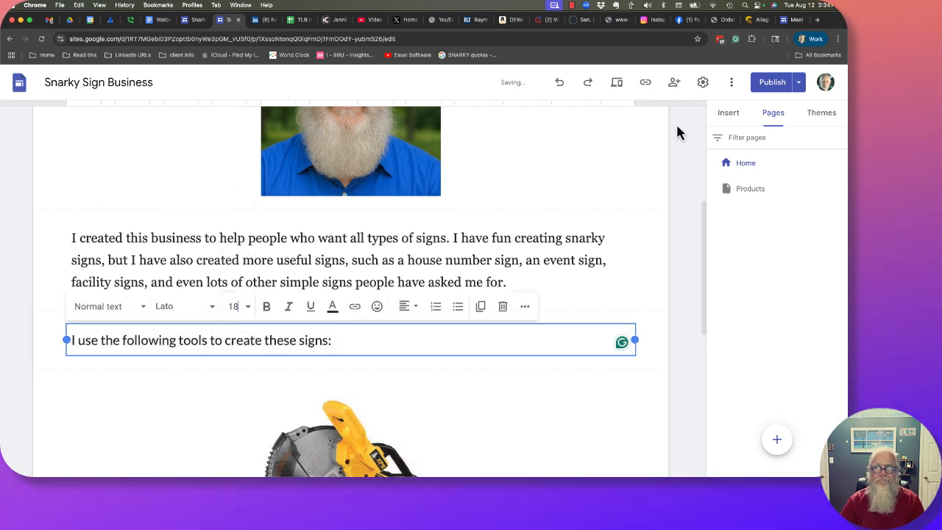
- Compare the draft Home page's enlarged text with the currently published version and publish the changes
{"action": "left_click", "coordinate": [772, 85]}
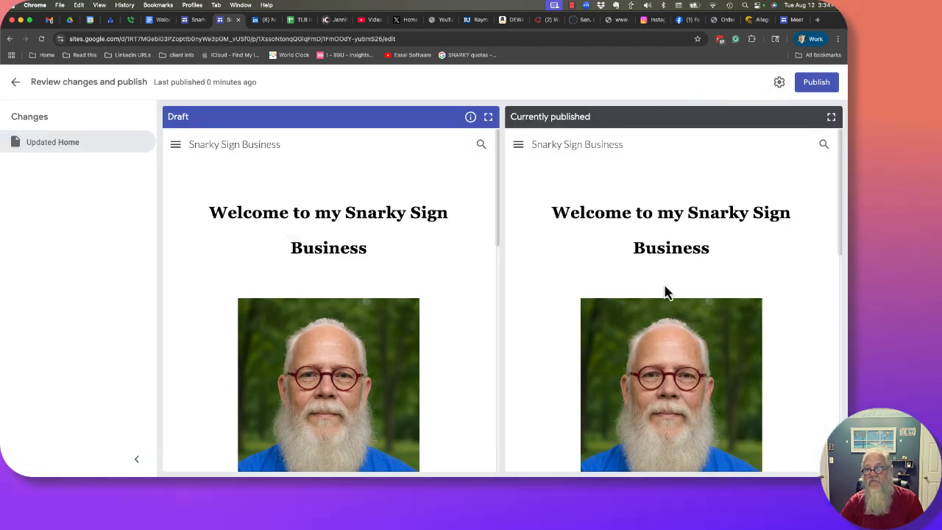
{"action": "scroll", "coordinate": [425, 388], "scroll_direction": "down", "scroll_amount": 5}
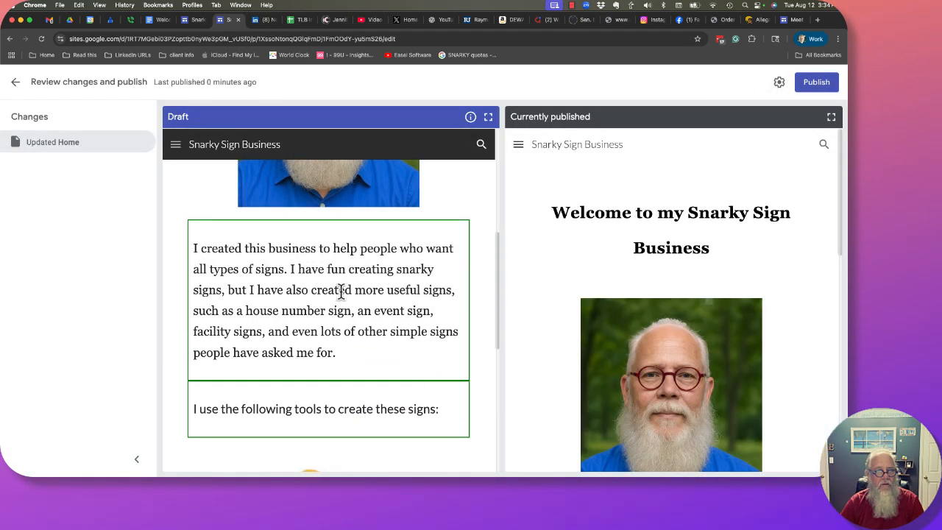
{"action": "scroll", "coordinate": [541, 347], "scroll_direction": "down", "scroll_amount": 5}
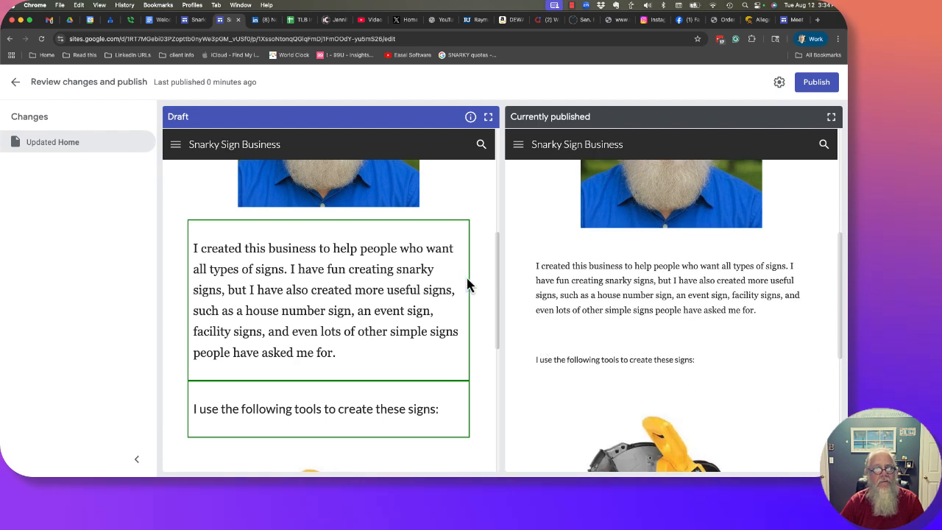
{"action": "left_click", "coordinate": [818, 82]}
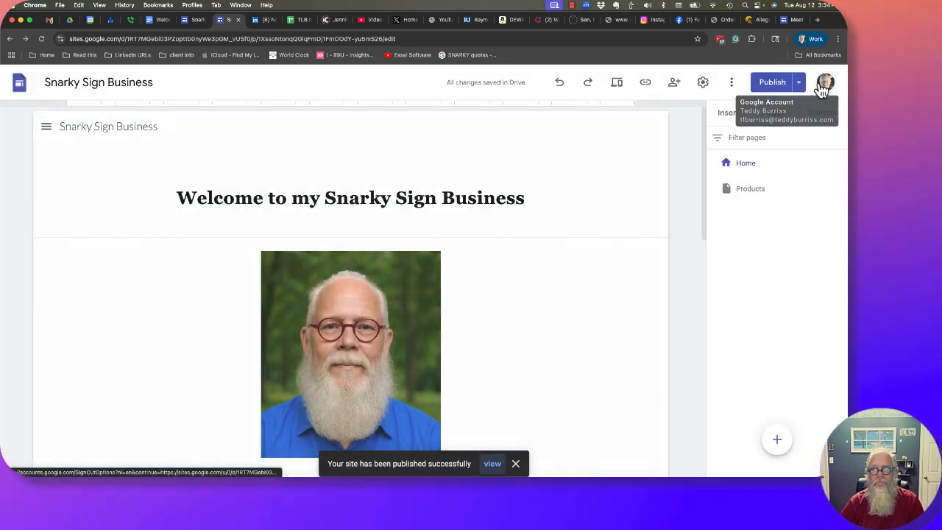
- Open the published site and check the Home page's business description and the tools line beneath the portrait
{"action": "left_click", "coordinate": [799, 86]}
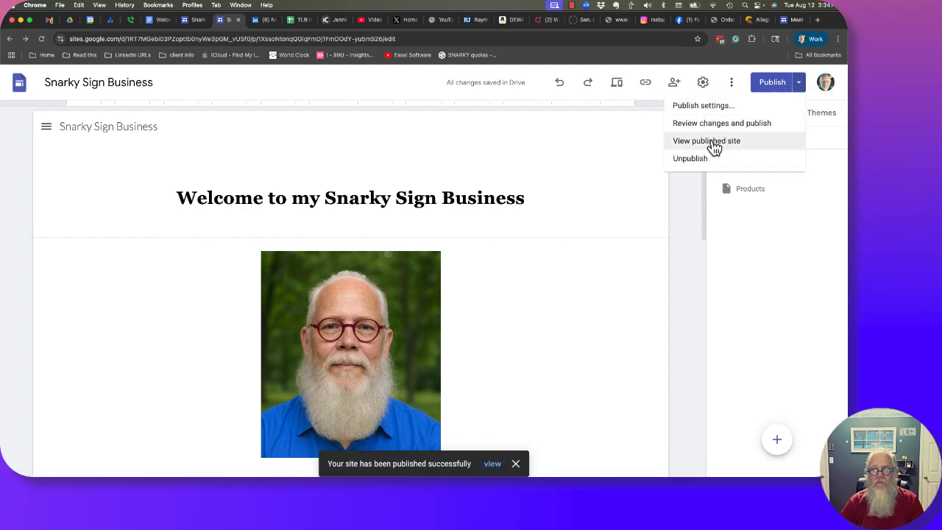
{"action": "left_click", "coordinate": [711, 143]}
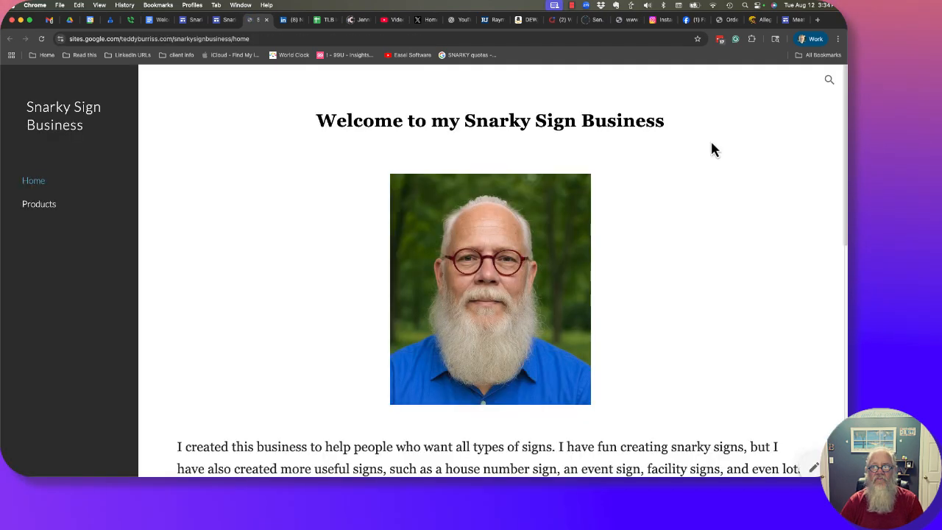
{"action": "scroll", "coordinate": [306, 339], "scroll_direction": "down", "scroll_amount": 5}
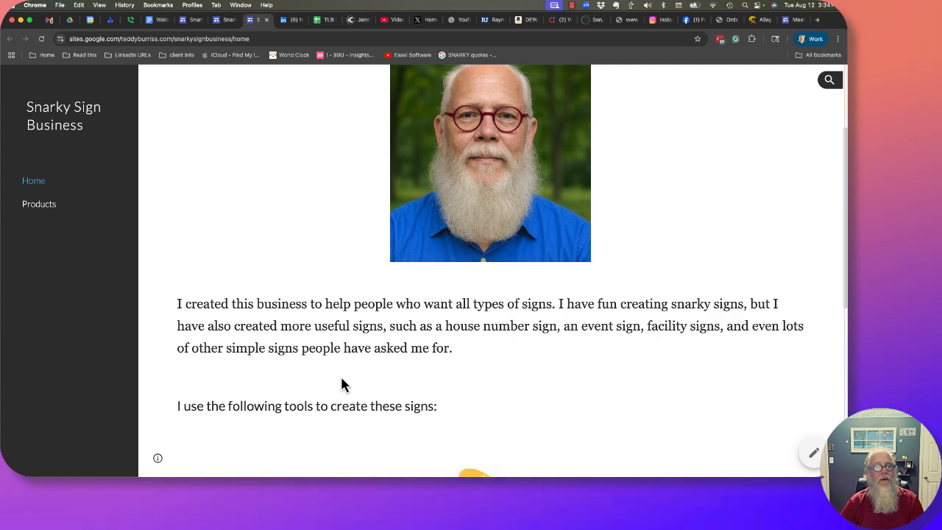
{"action": "scroll", "coordinate": [341, 384], "scroll_direction": "up", "scroll_amount": 5}
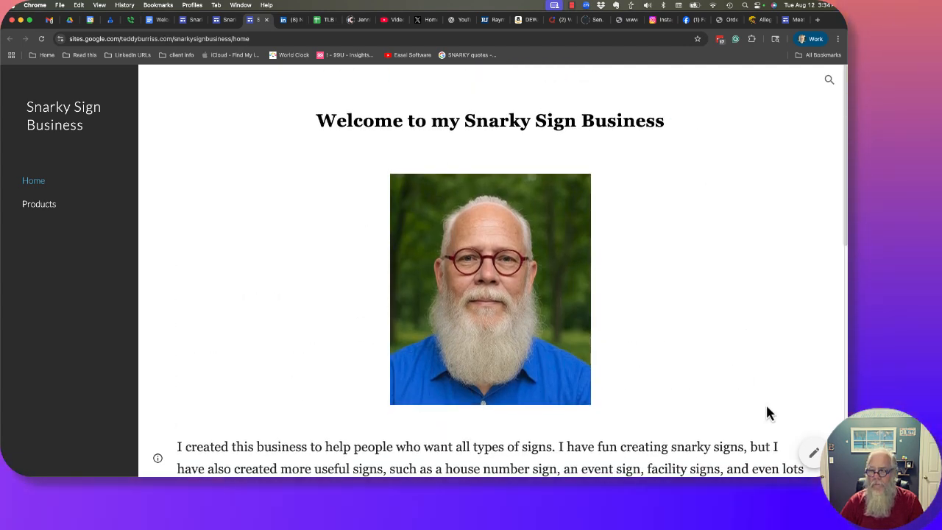
- Reopen the site for editing and review the general access sharing settings for the draft and published site
{"action": "left_click", "coordinate": [813, 453]}
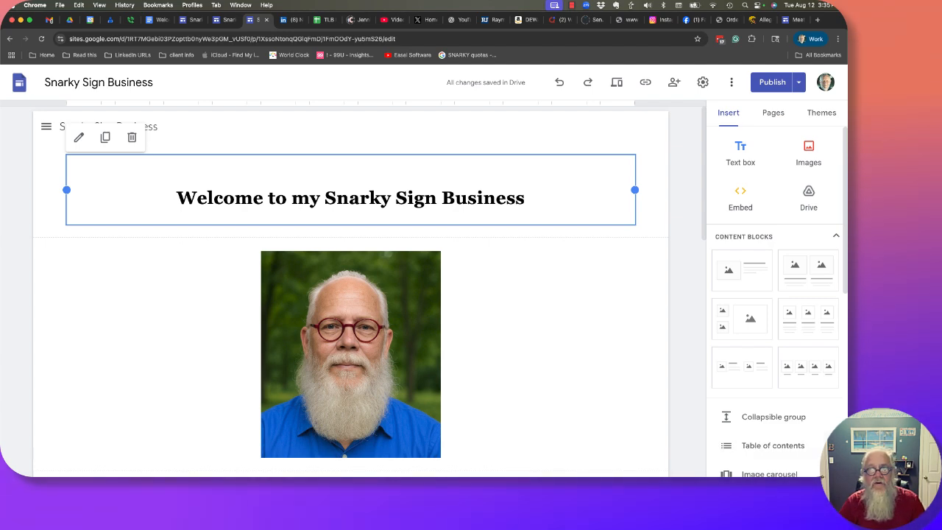
{"action": "left_click", "coordinate": [674, 86]}
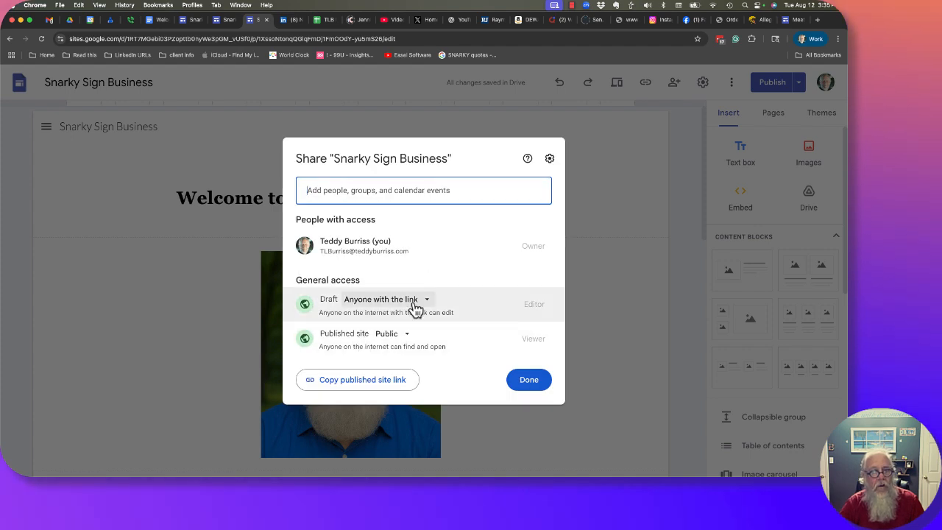
{"action": "left_click_drag", "start_coordinate": [308, 280], "coordinate": [361, 281]}
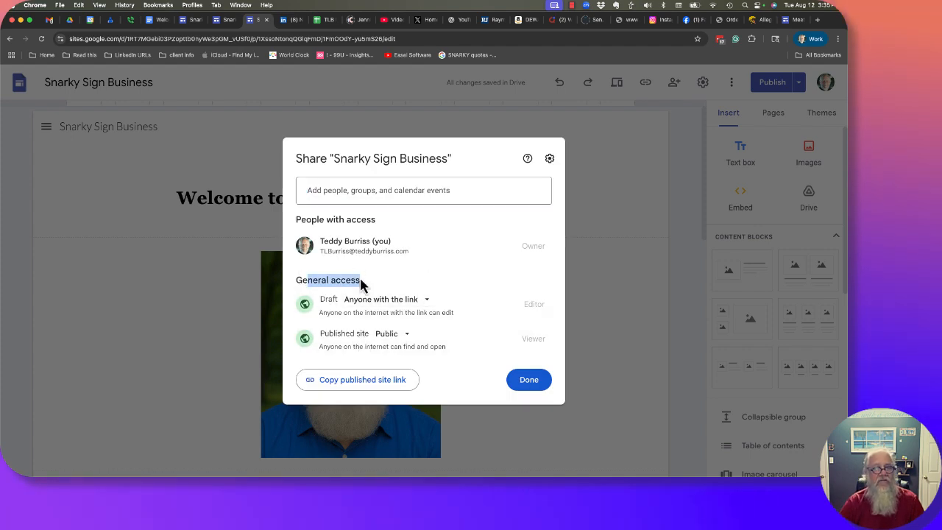
{"action": "left_click", "coordinate": [524, 380]}
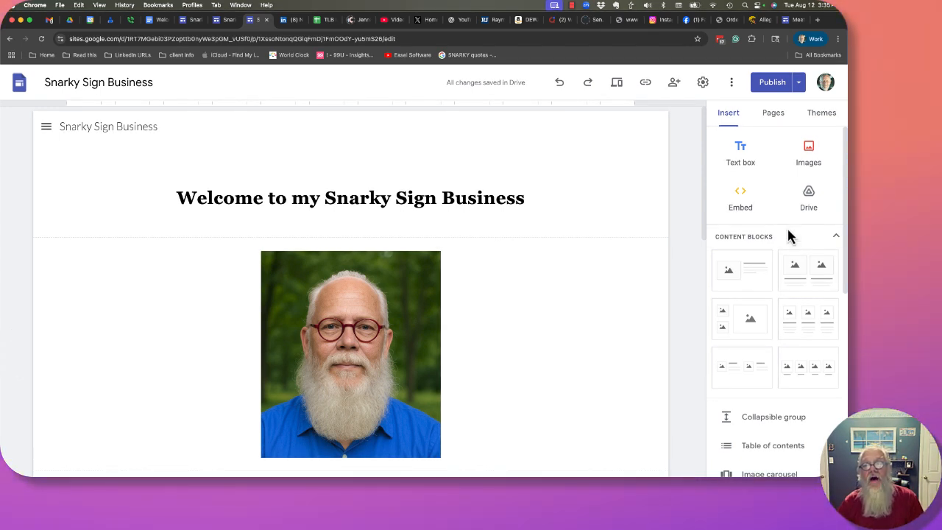
- Examine the elements that can be inserted, the list of pages, and the custom and Google-created themes
{"action": "scroll", "coordinate": [794, 331], "scroll_direction": "down", "scroll_amount": 2}
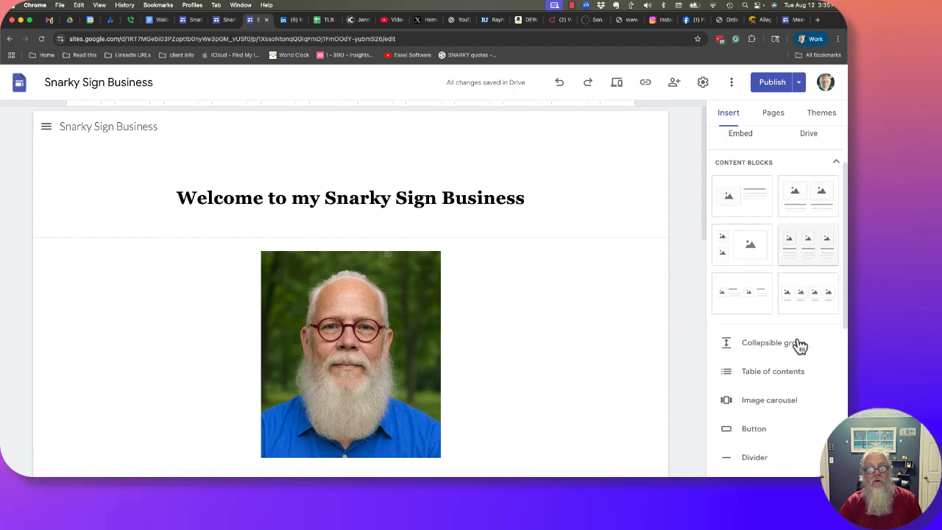
{"action": "scroll", "coordinate": [797, 344], "scroll_direction": "down", "scroll_amount": 8}
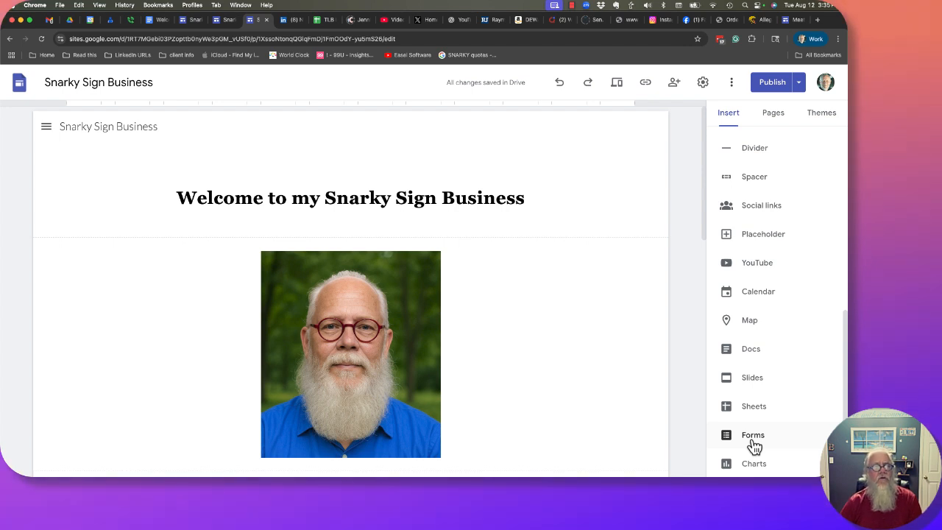
{"action": "scroll", "coordinate": [754, 445], "scroll_direction": "up", "scroll_amount": 5}
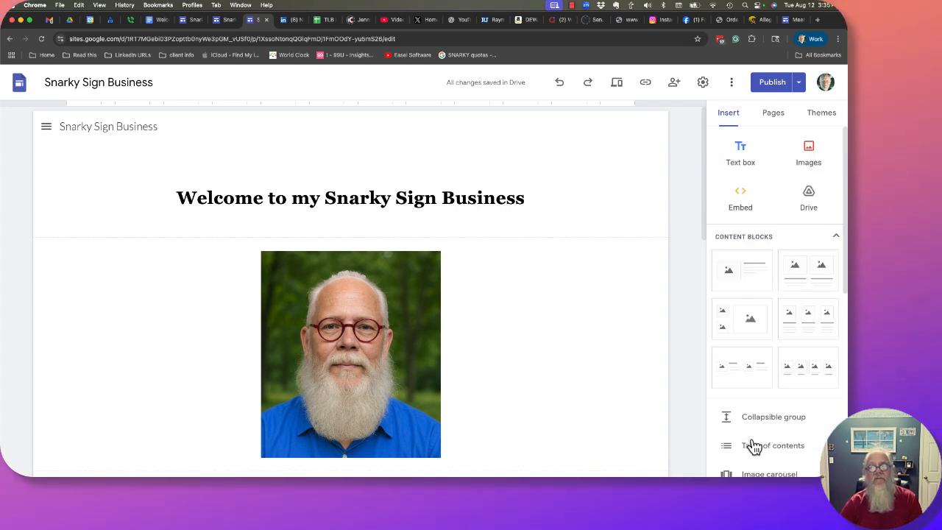
{"action": "left_click", "coordinate": [771, 117]}
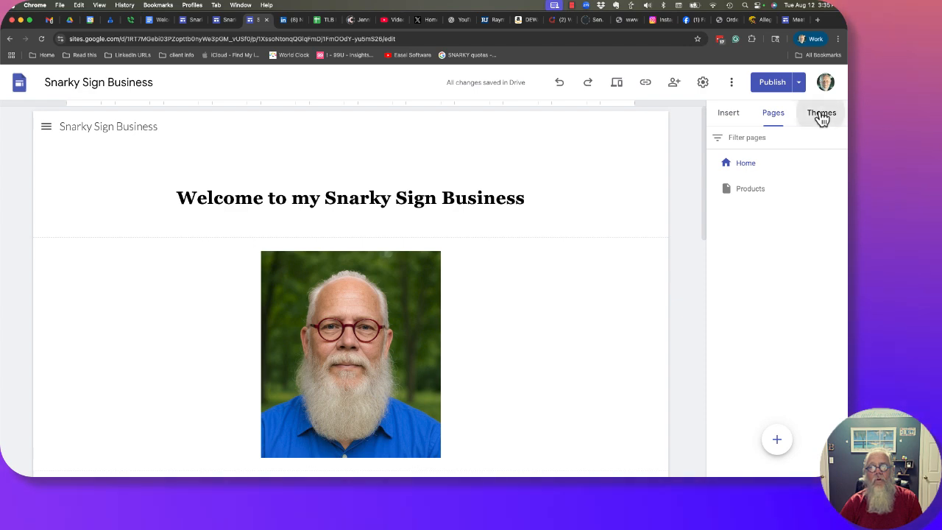
{"action": "left_click", "coordinate": [821, 118]}
{"action": "scroll", "coordinate": [784, 316], "scroll_direction": "down", "scroll_amount": 5}
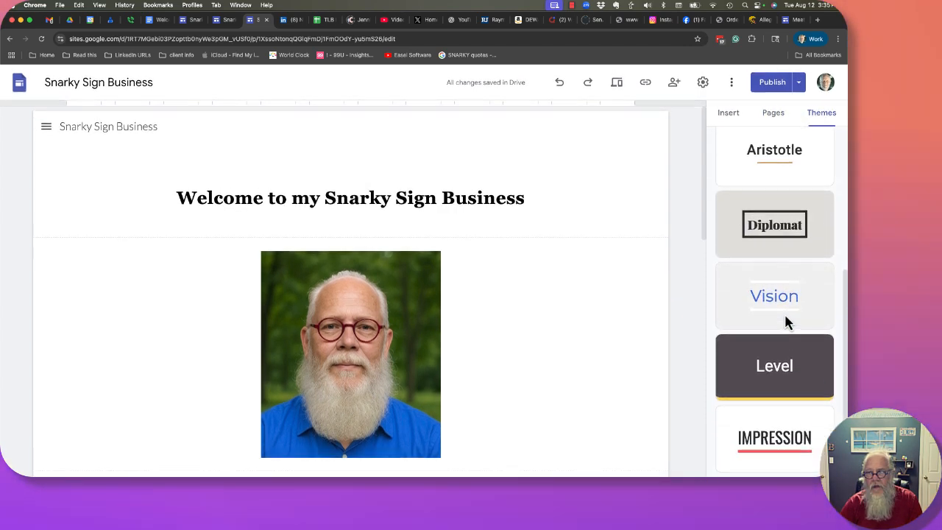
{"action": "scroll", "coordinate": [786, 321], "scroll_direction": "up", "scroll_amount": 5}
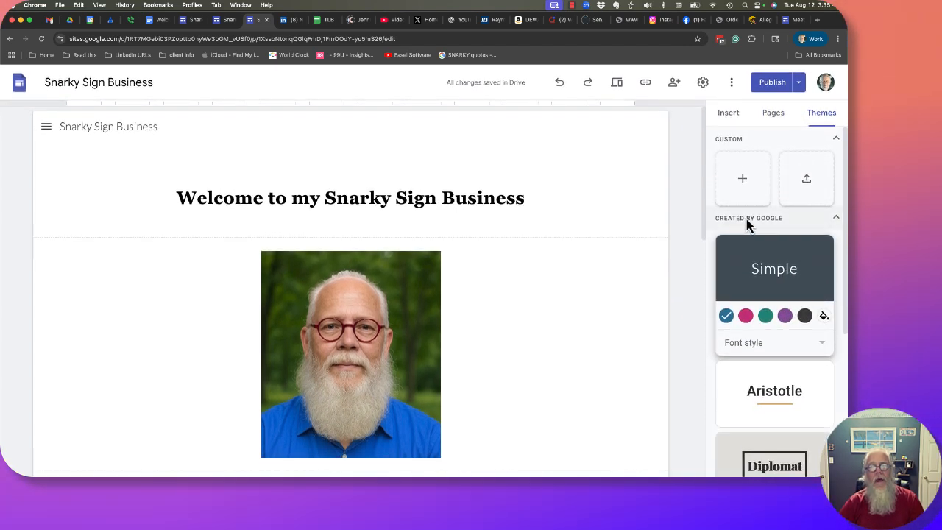